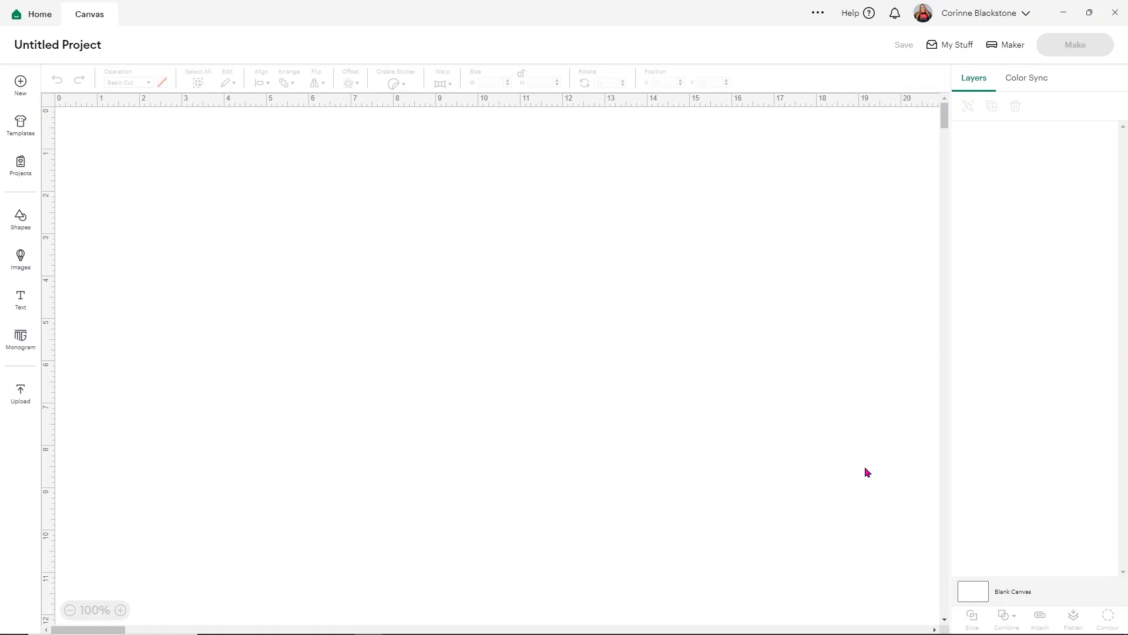
Upload the Cat-07 cat quote image from File Explorer and continue to its Image Details.
{"action": "left_click", "coordinate": [18, 395]}
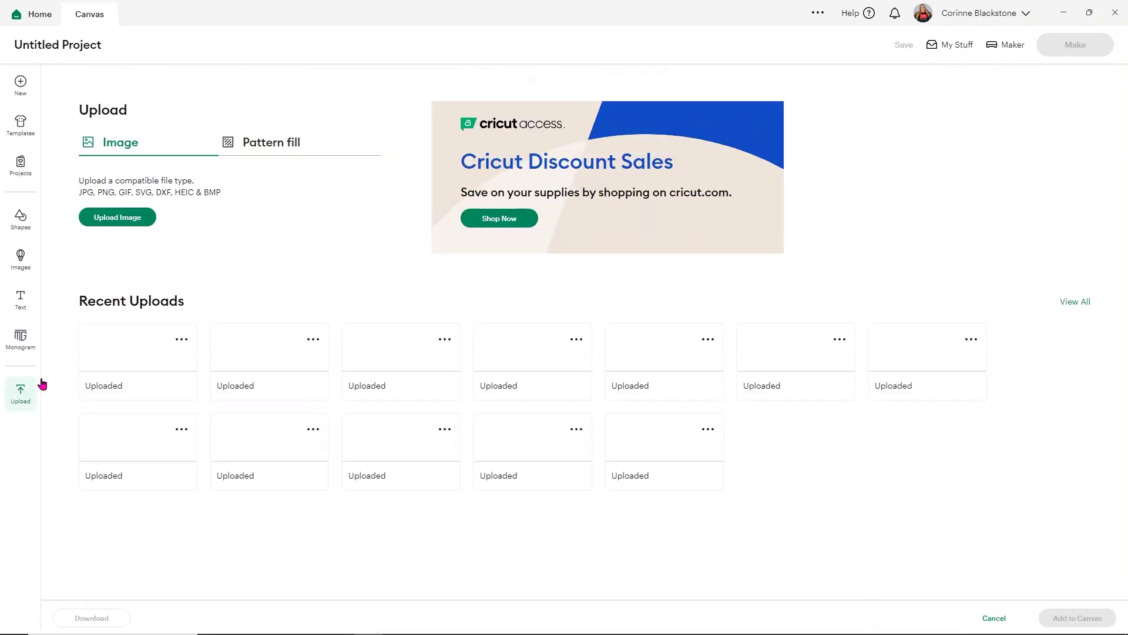
{"action": "left_click", "coordinate": [109, 218]}
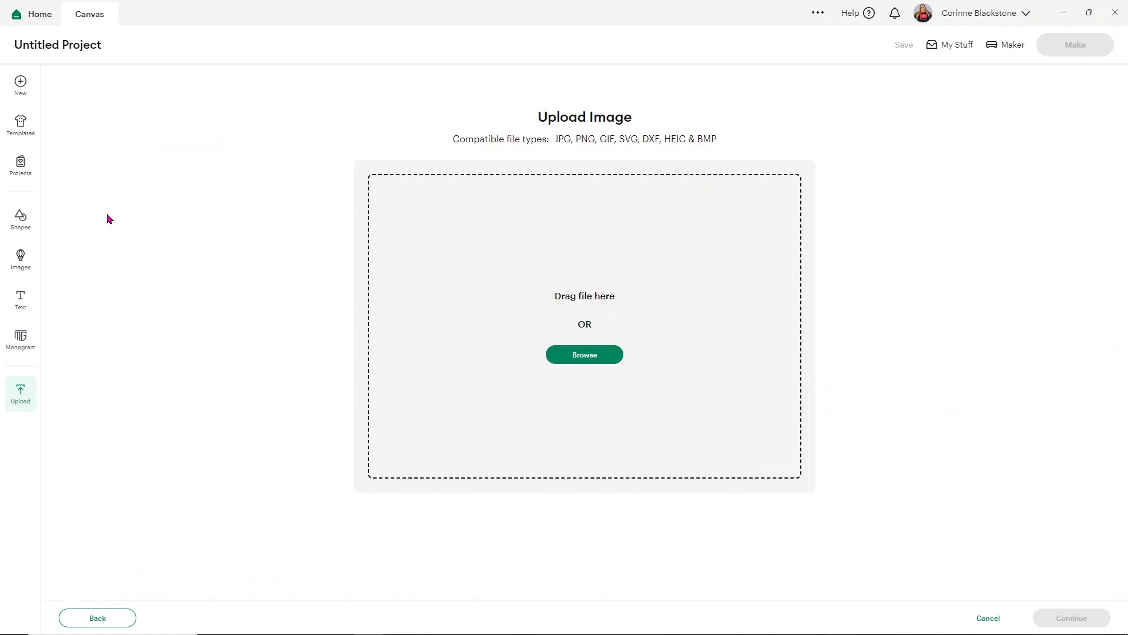
{"action": "key", "text": "alt+Tab"}
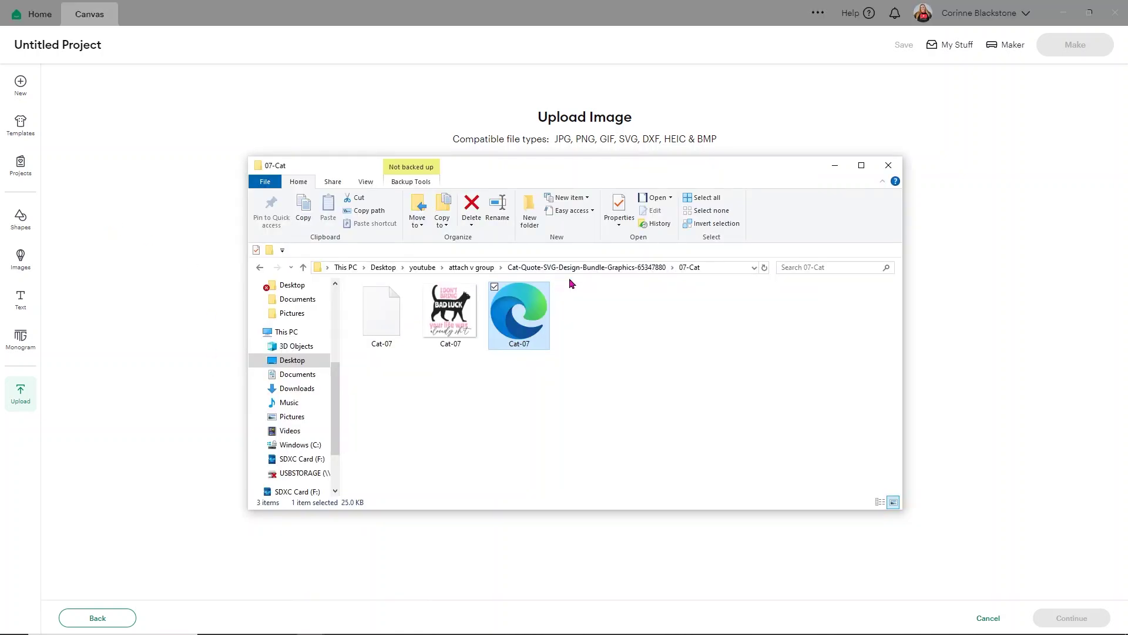
{"action": "left_click_drag", "start_coordinate": [519, 316], "coordinate": [947, 273]}
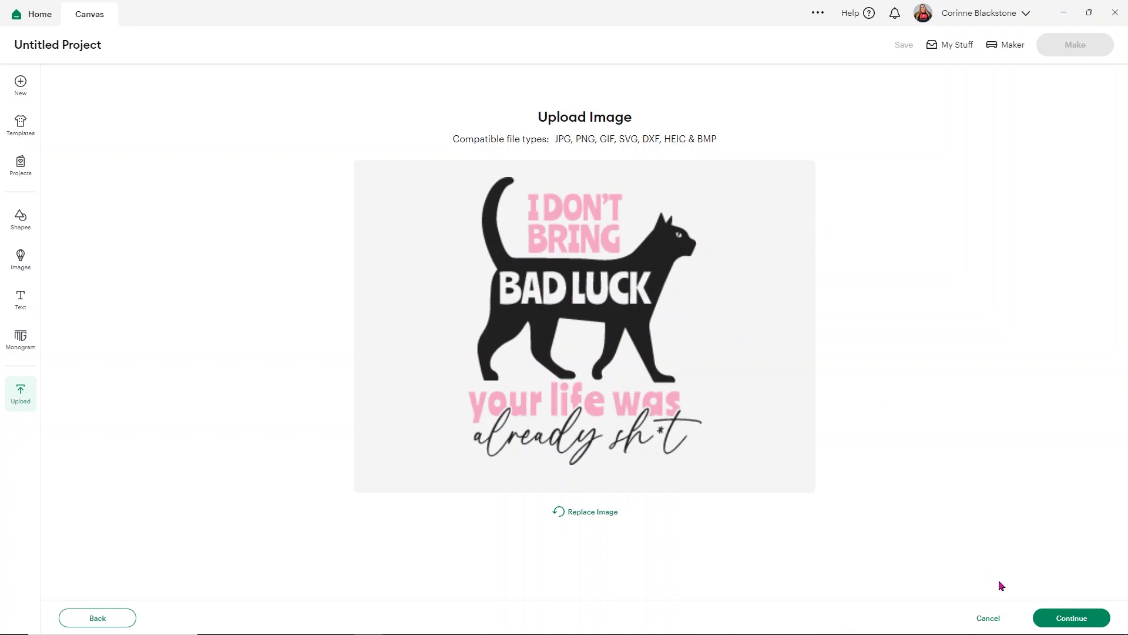
{"action": "left_click", "coordinate": [1037, 617]}
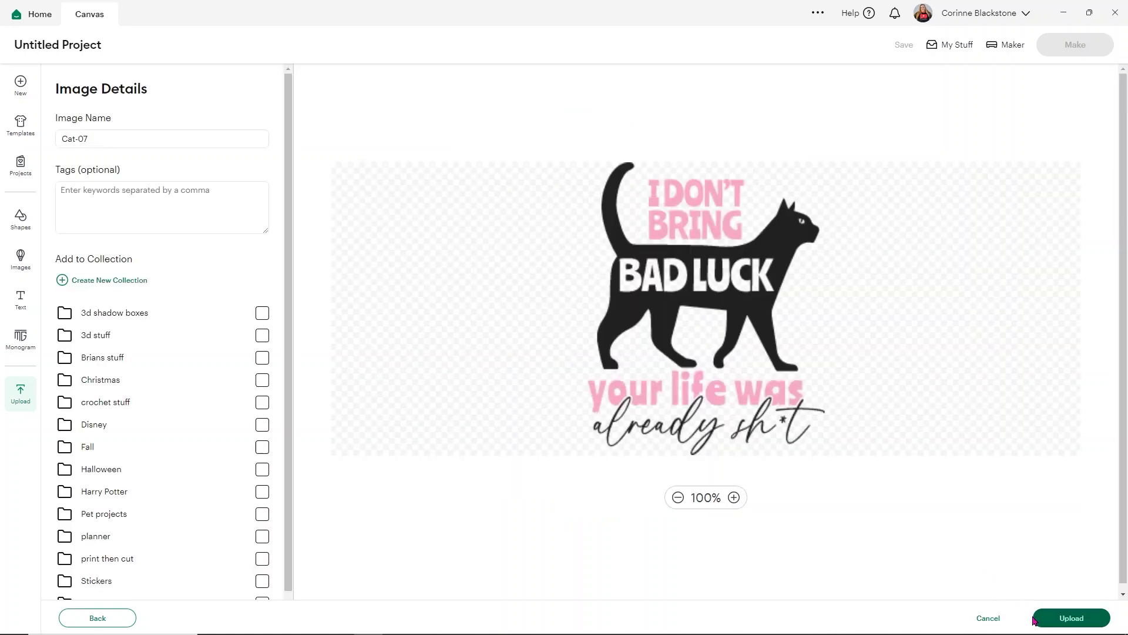
Rename the uploaded image to 'i dont bring bad luck' and upload it to the canvas.
{"action": "left_click", "coordinate": [154, 139]}
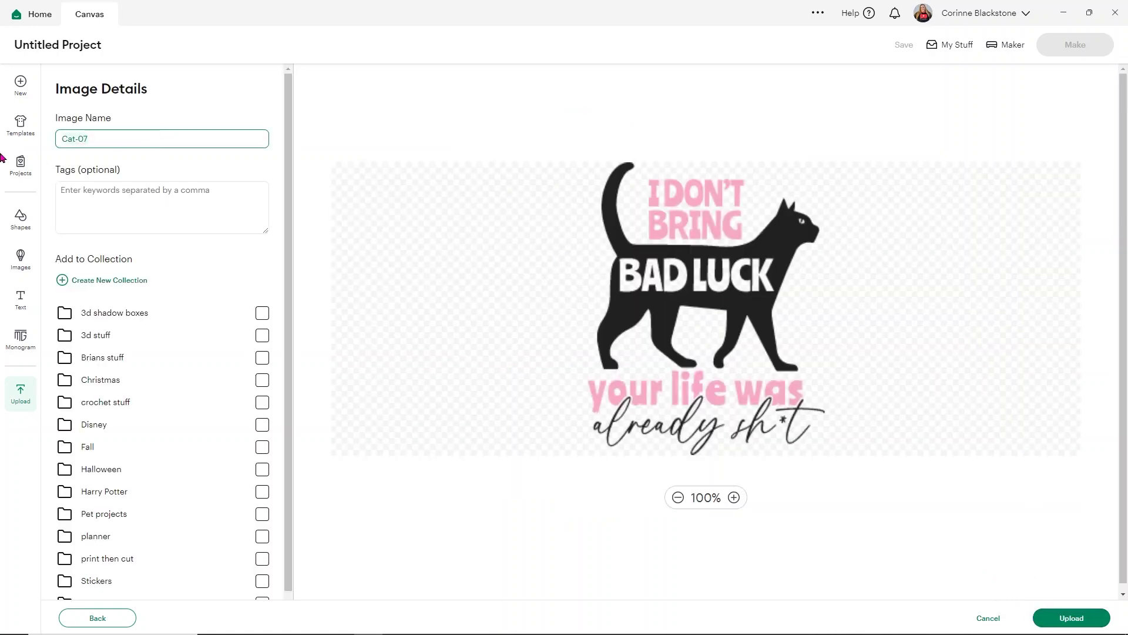
{"action": "key", "text": "ctrl+a"}
{"action": "type", "text": "i dont bring bad luck"}
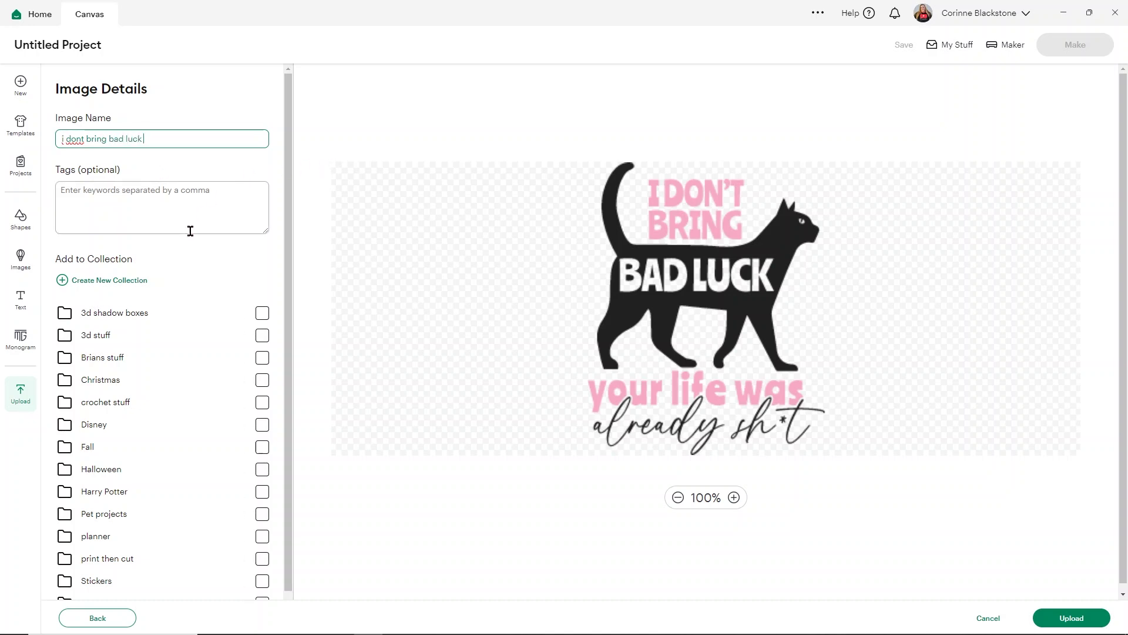
{"action": "left_click", "coordinate": [867, 273]}
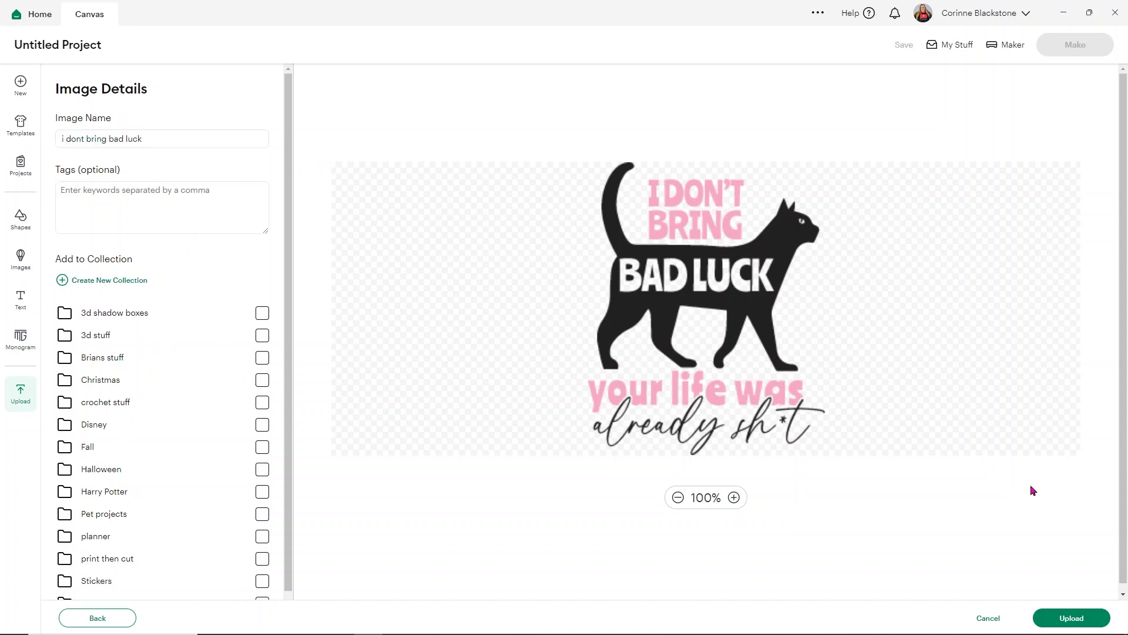
{"action": "left_click", "coordinate": [1071, 618]}
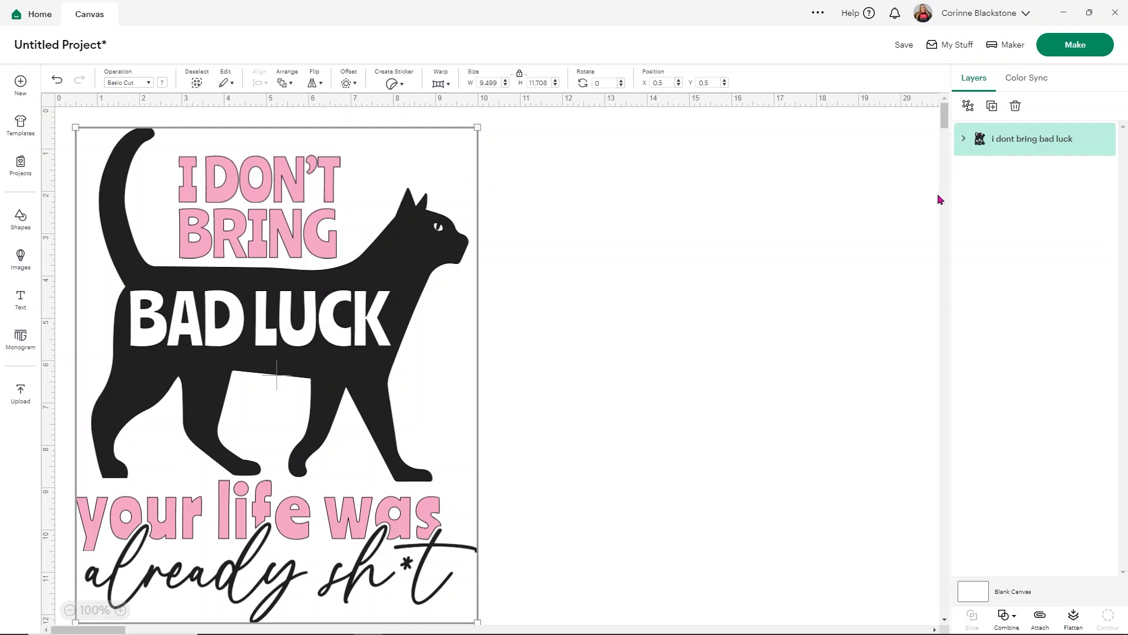
Expand the group to show its five layers, nudge the design right and resize it to 9.513 × 11.725.
{"action": "left_click", "coordinate": [964, 139]}
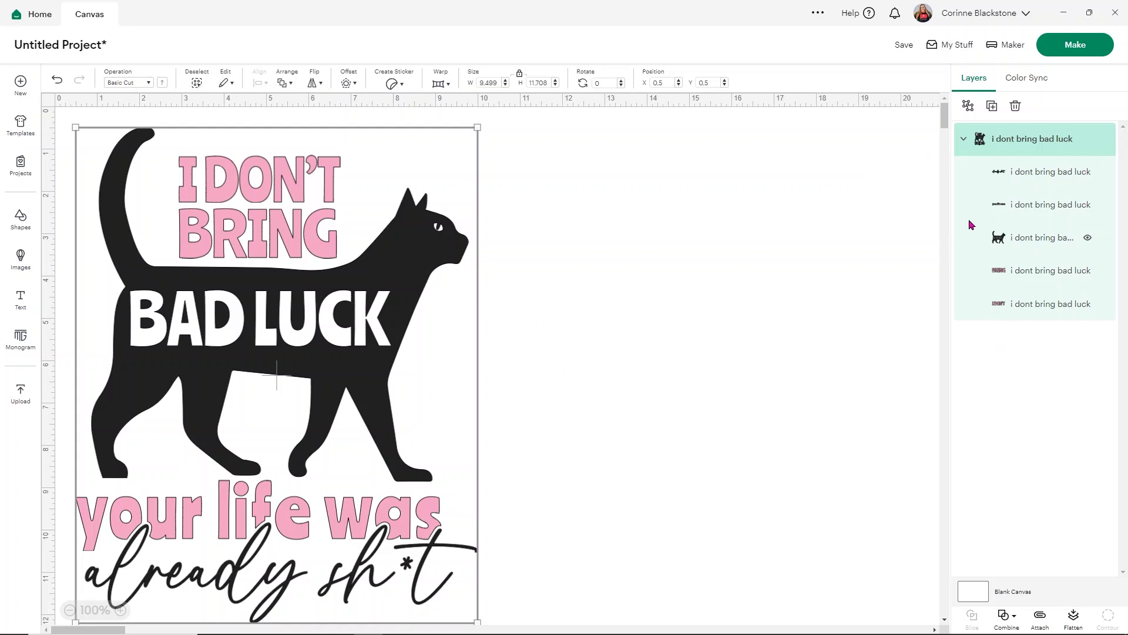
{"action": "left_click_drag", "start_coordinate": [412, 324], "coordinate": [483, 332]}
{"action": "left_click_drag", "start_coordinate": [393, 192], "coordinate": [245, 188]}
{"action": "left_click", "coordinate": [632, 338]}
{"action": "left_click", "coordinate": [470, 196]}
{"action": "left_click_drag", "start_coordinate": [492, 122], "coordinate": [493, 145]}
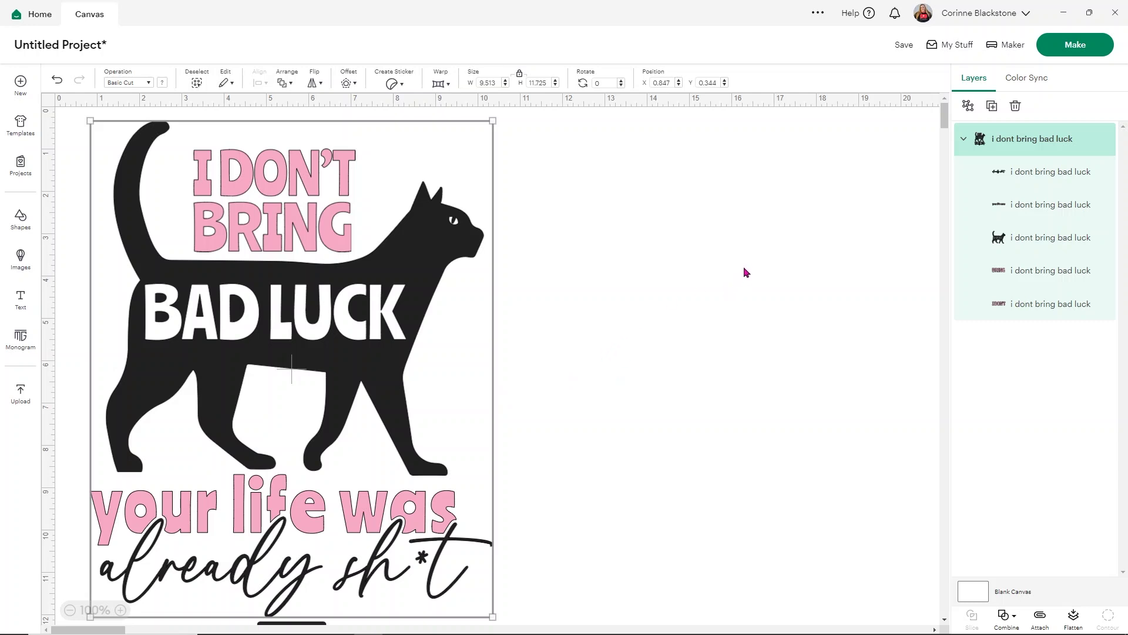
Ungroup the cat quote and spread the cat, I DON'T, BRING and script lines apart.
{"action": "left_click", "coordinate": [967, 107]}
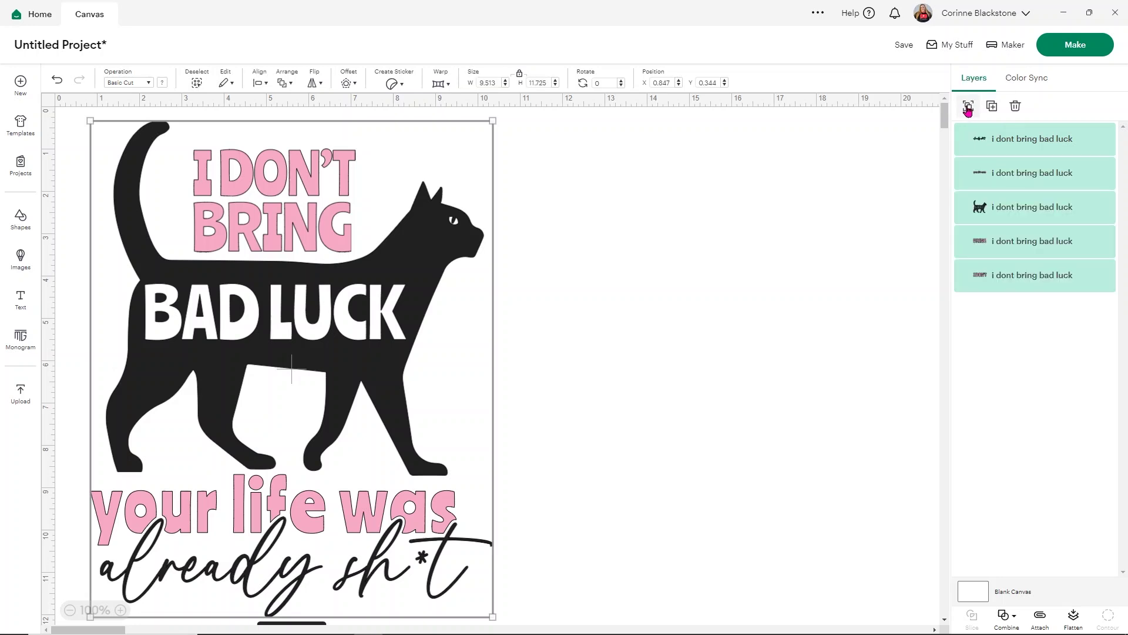
{"action": "left_click", "coordinate": [786, 228]}
{"action": "left_click_drag", "start_coordinate": [448, 318], "coordinate": [824, 317]}
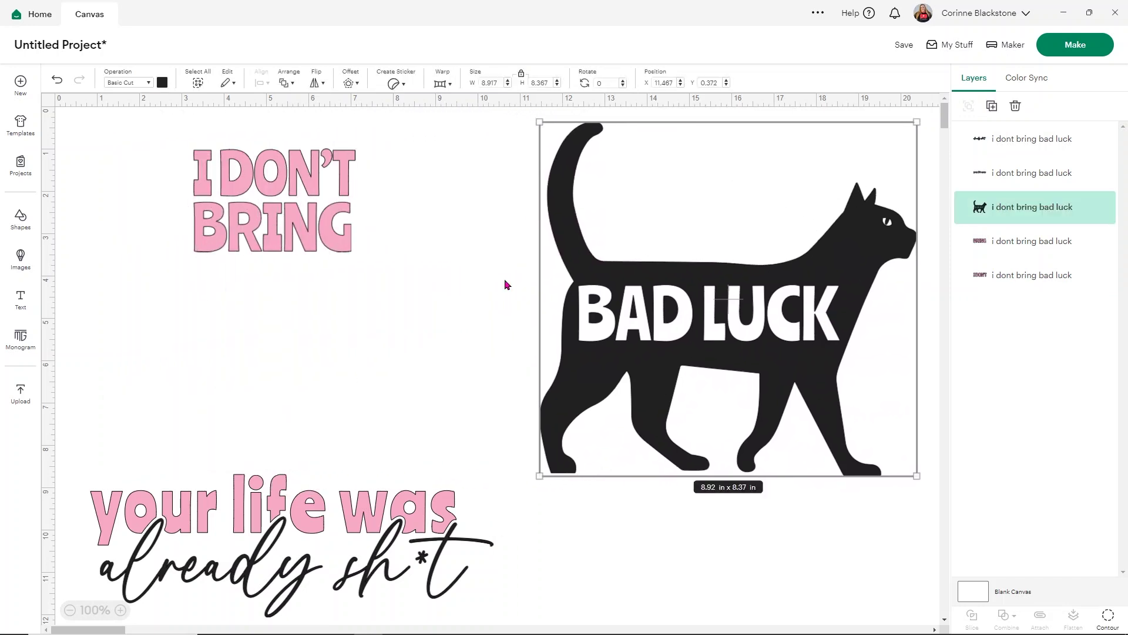
{"action": "left_click_drag", "start_coordinate": [306, 225], "coordinate": [439, 316]}
{"action": "left_click_drag", "start_coordinate": [302, 178], "coordinate": [427, 257]}
{"action": "left_click_drag", "start_coordinate": [307, 508], "coordinate": [393, 401]}
{"action": "left_click_drag", "start_coordinate": [280, 583], "coordinate": [334, 524]}
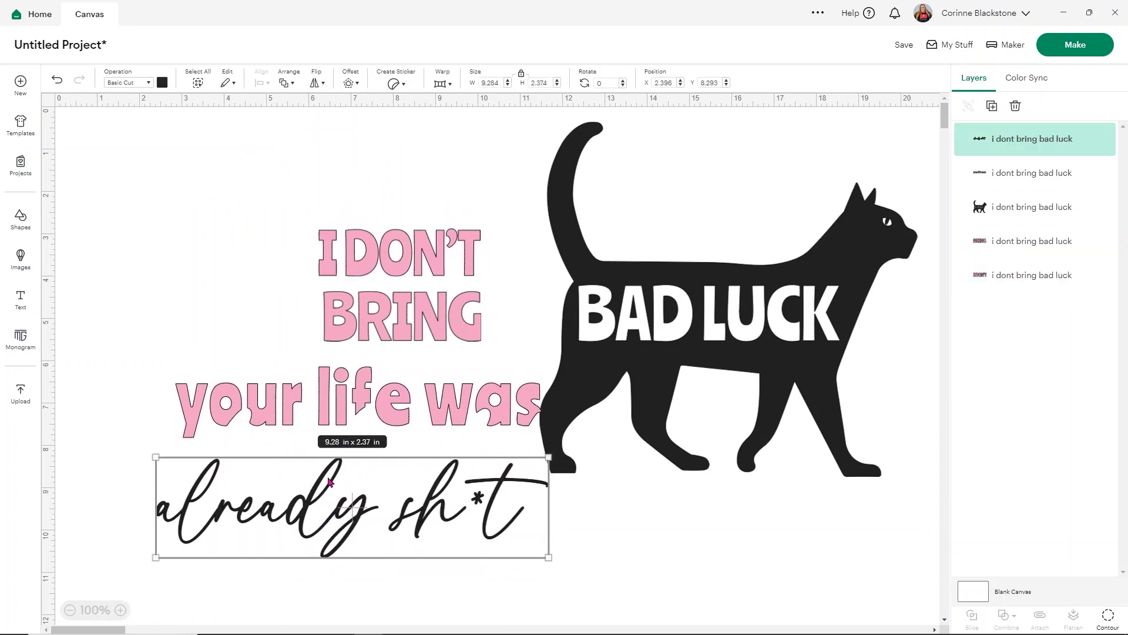
{"action": "left_click_drag", "start_coordinate": [415, 254], "coordinate": [245, 192]}
{"action": "left_click_drag", "start_coordinate": [426, 312], "coordinate": [242, 249]}
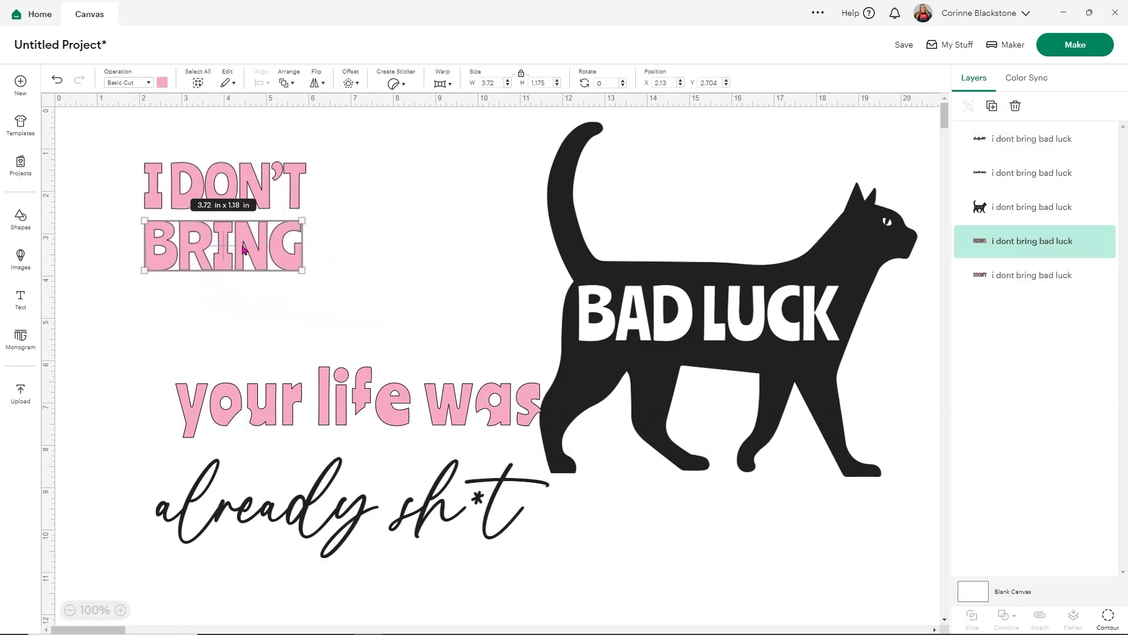
Color the I DON'T and BRING text light blue.
{"action": "left_click", "coordinate": [184, 187]}
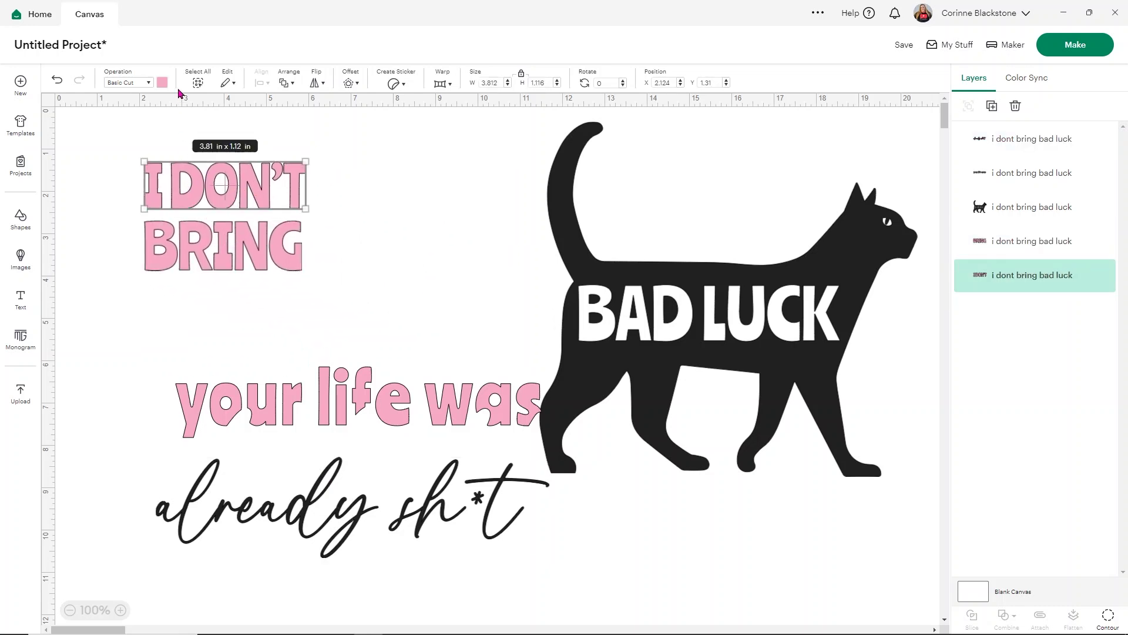
{"action": "left_click", "coordinate": [162, 82]}
{"action": "left_click", "coordinate": [219, 155]}
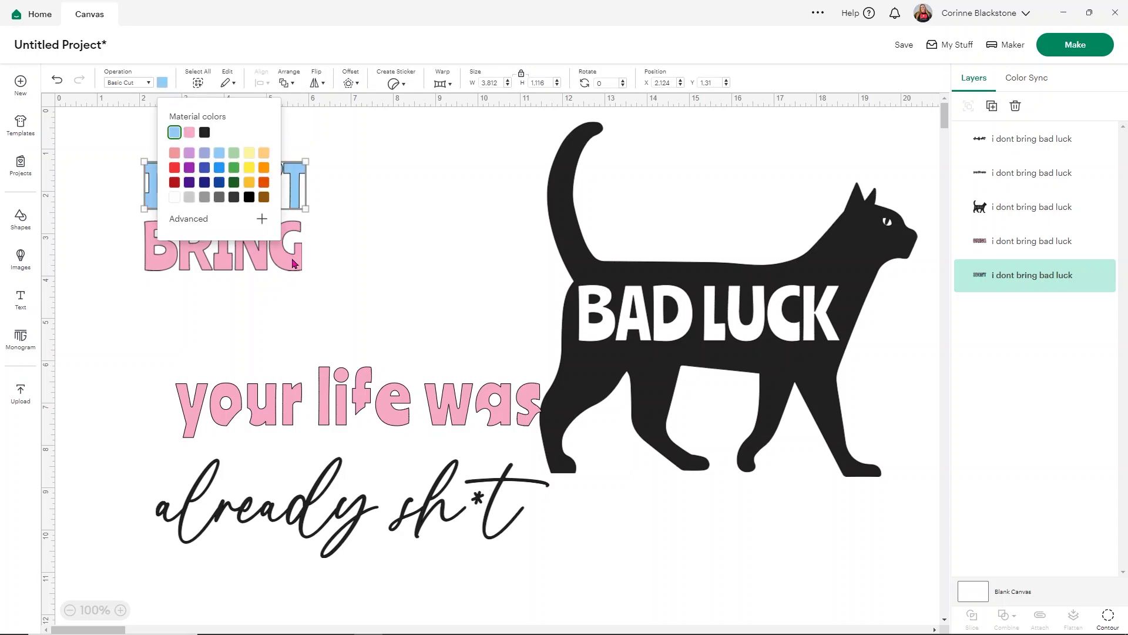
{"action": "left_click", "coordinate": [294, 261]}
{"action": "left_click", "coordinate": [163, 82]}
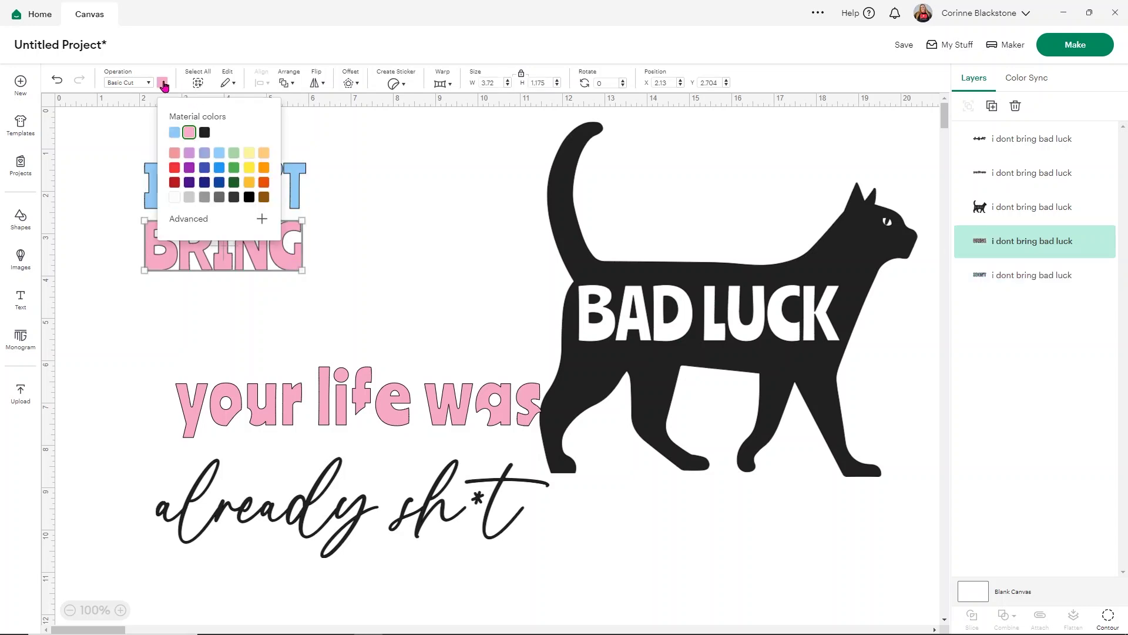
{"action": "left_click", "coordinate": [175, 134]}
{"action": "left_click", "coordinate": [362, 226]}
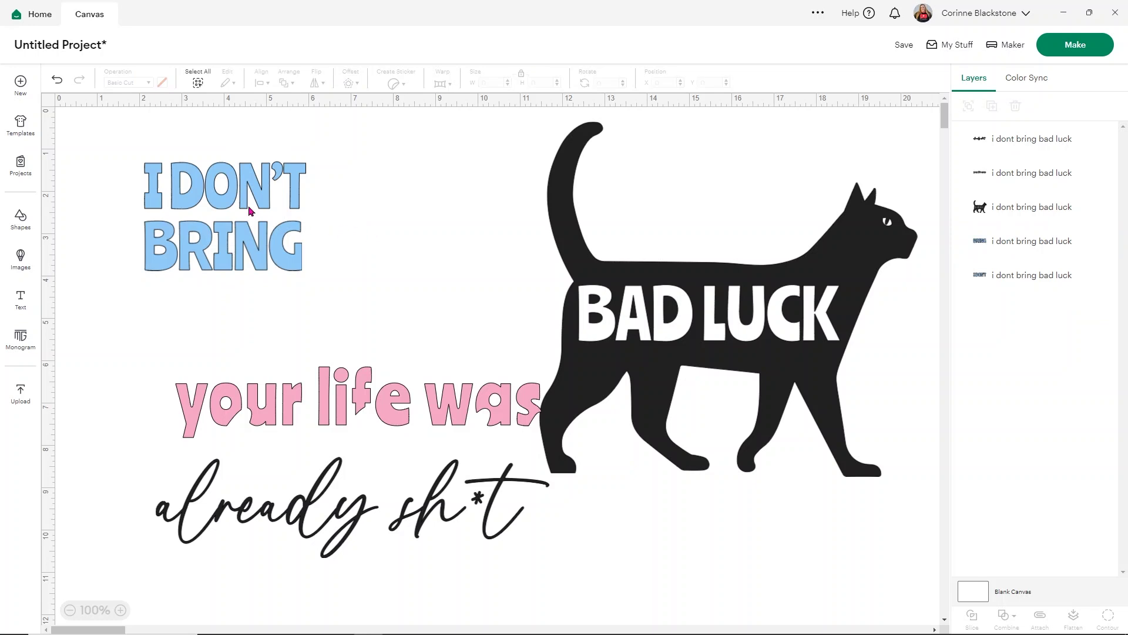
Shrink the cat and the already sh*t and your life was text, then undo the last three edits.
{"action": "left_click", "coordinate": [636, 325]}
{"action": "mouse_move", "coordinate": [636, 324]}
{"action": "left_mouse_down"}
{"action": "mouse_move", "coordinate": [301, 303]}
{"action": "mouse_move", "coordinate": [152, 354]}
{"action": "mouse_move", "coordinate": [146, 345]}
{"action": "mouse_move", "coordinate": [550, 356]}
{"action": "mouse_move", "coordinate": [635, 343]}
{"action": "left_mouse_up"}
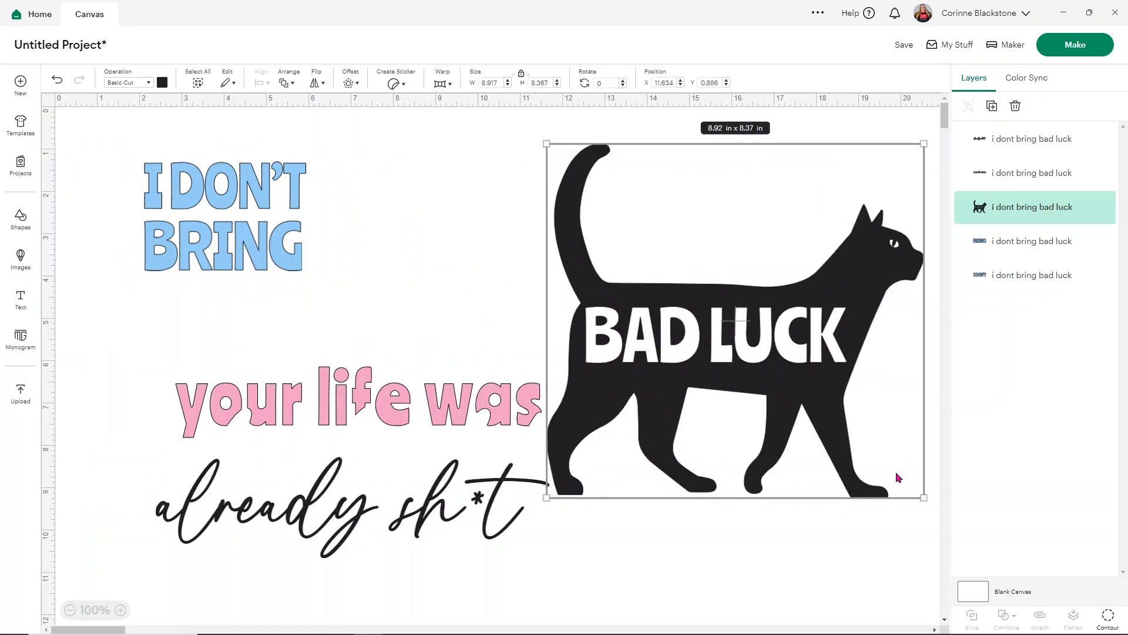
{"action": "left_click_drag", "start_coordinate": [862, 452], "coordinate": [768, 364]}
{"action": "left_click_drag", "start_coordinate": [471, 536], "coordinate": [504, 483]}
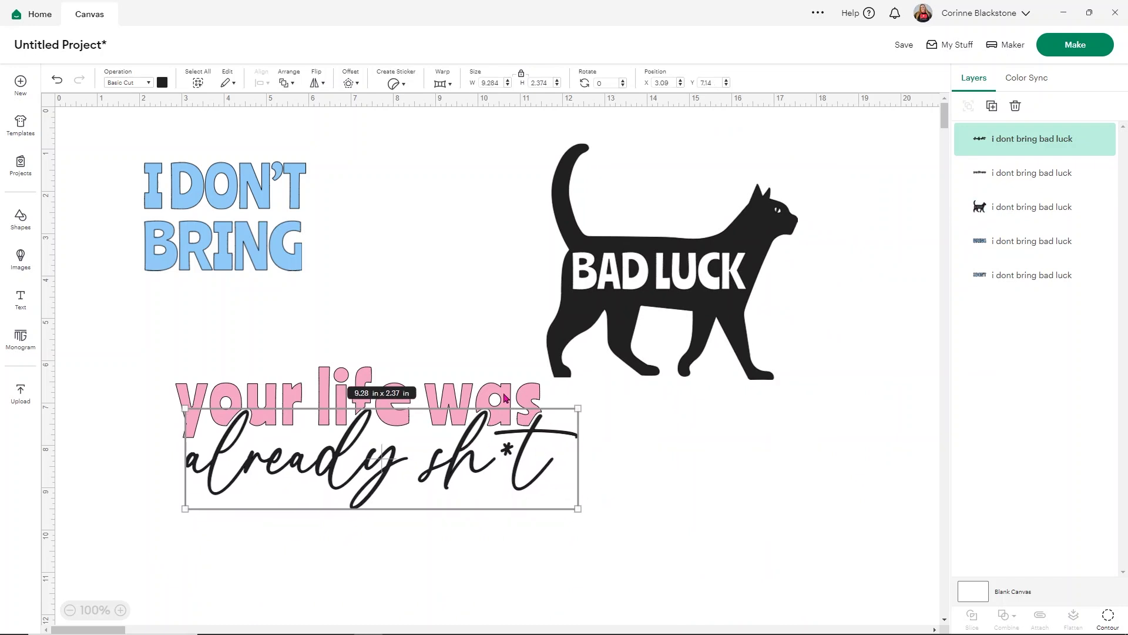
{"action": "left_click_drag", "start_coordinate": [578, 511], "coordinate": [483, 485]}
{"action": "left_click", "coordinate": [535, 426]}
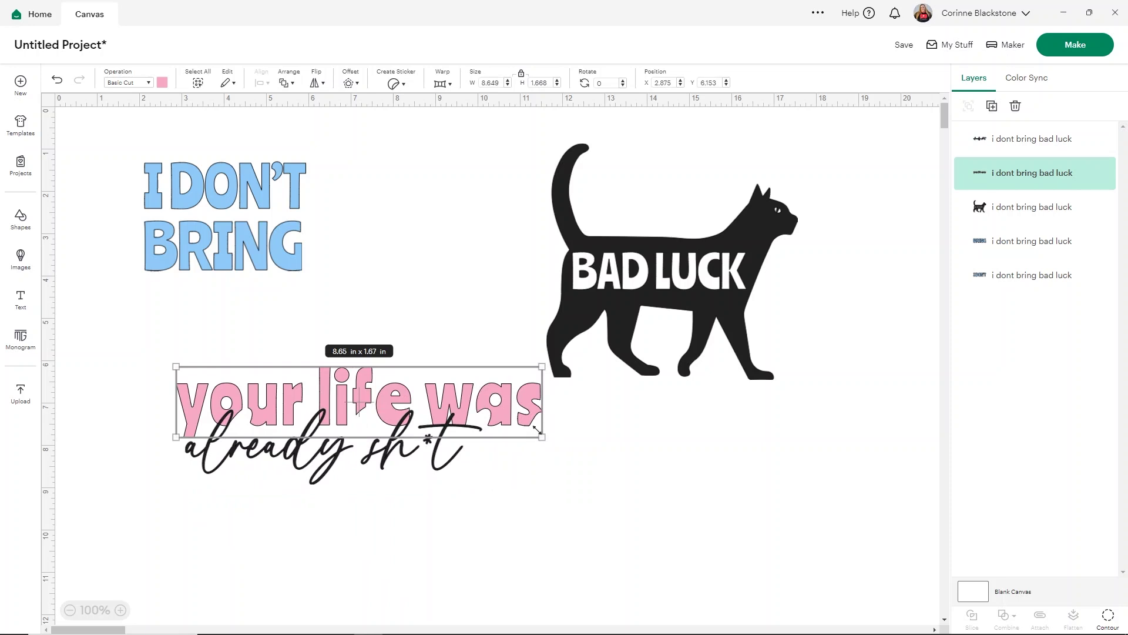
{"action": "left_click_drag", "start_coordinate": [540, 436], "coordinate": [499, 429]}
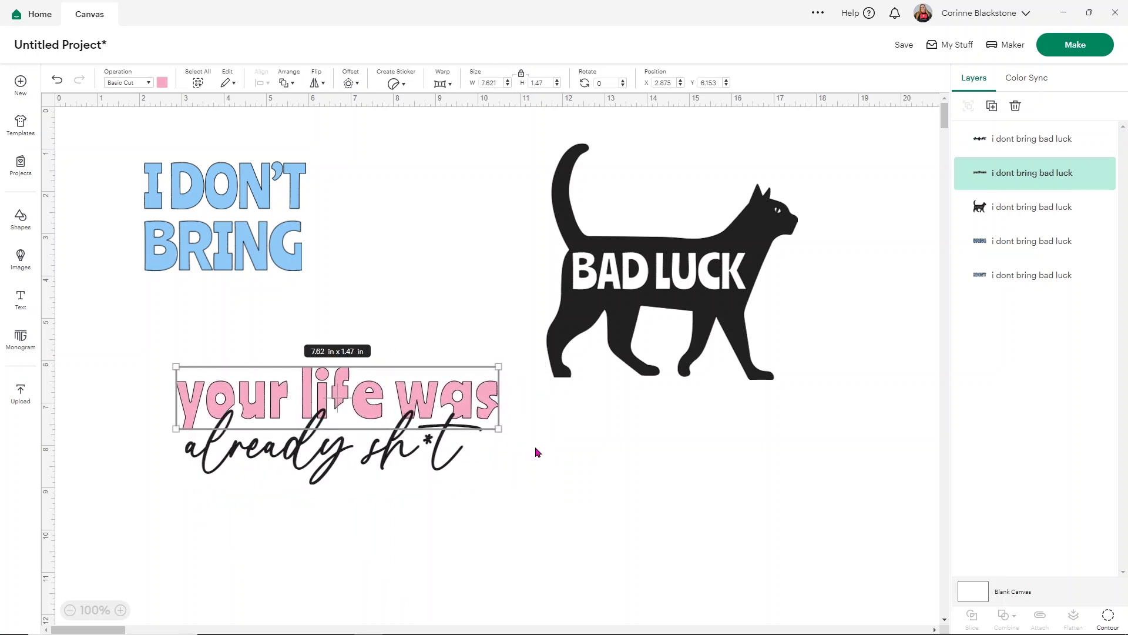
{"action": "left_click", "coordinate": [57, 81]}
{"action": "left_click", "coordinate": [57, 81]}
{"action": "left_click", "coordinate": [57, 81]}
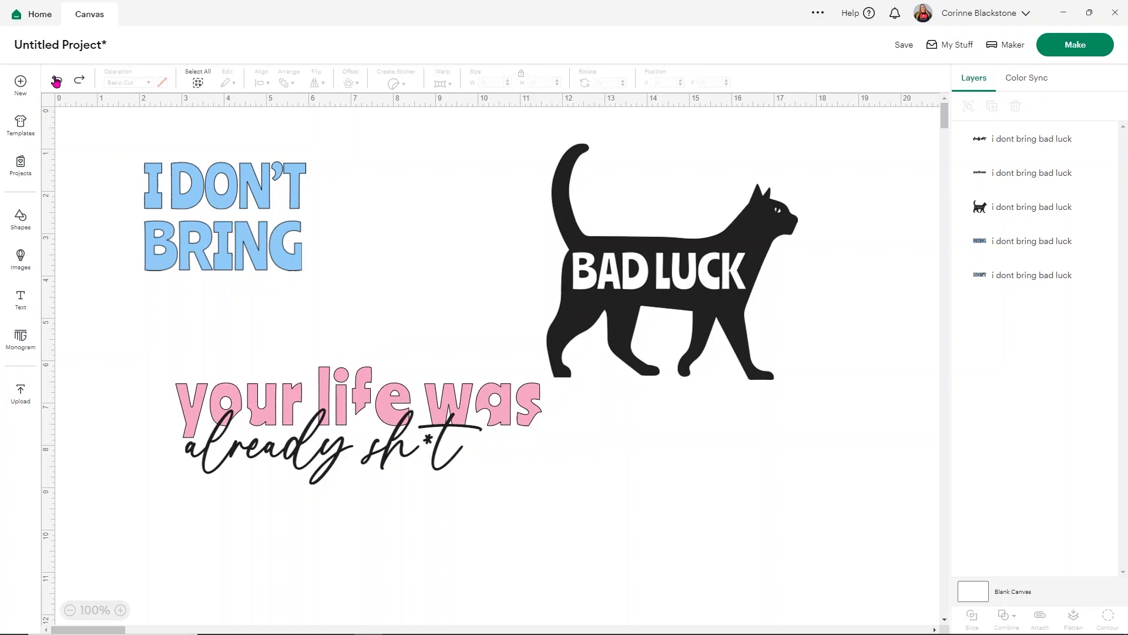
{"action": "left_click", "coordinate": [56, 81]}
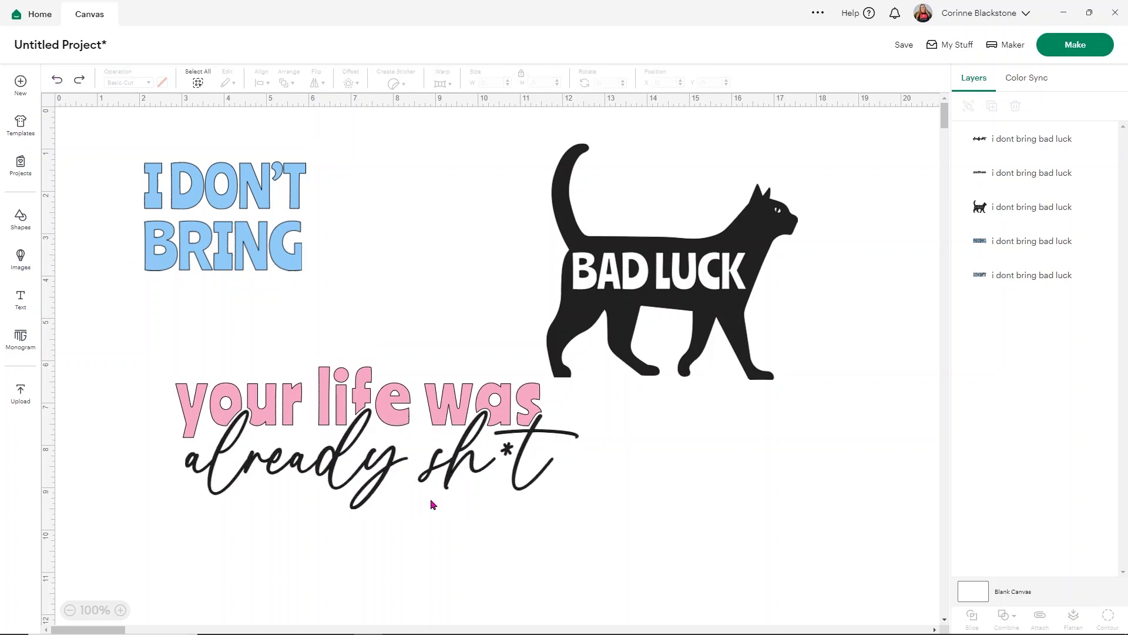
Group your life was with already sh*t, move and resize them, then ungroup them again.
{"action": "left_click_drag", "start_coordinate": [606, 527], "coordinate": [169, 410]}
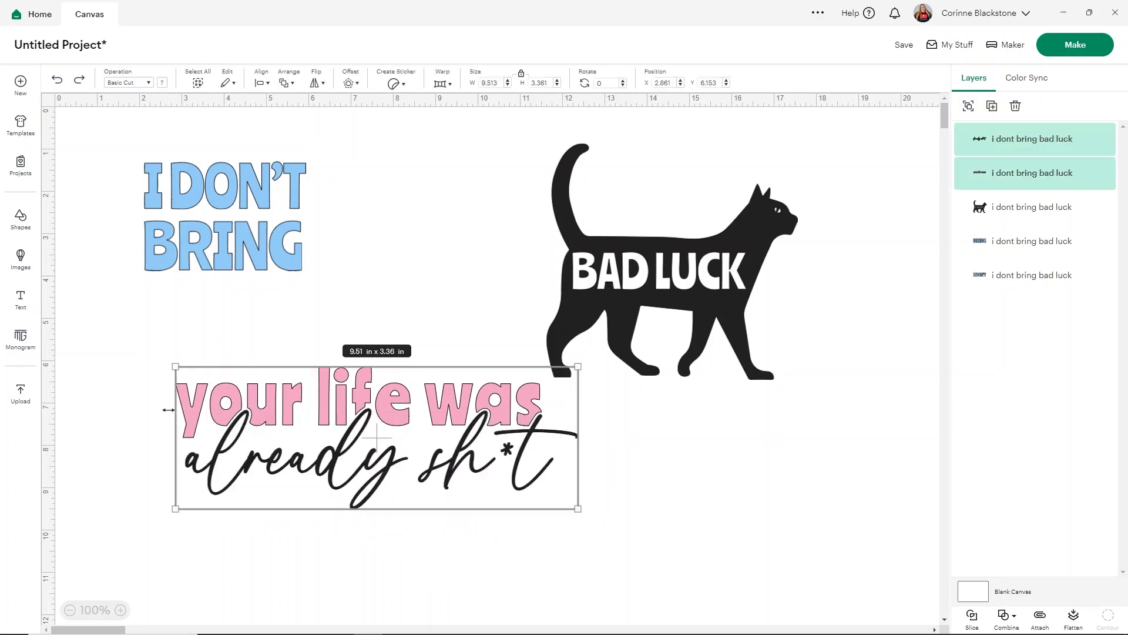
{"action": "left_click", "coordinate": [968, 107]}
{"action": "left_click", "coordinate": [628, 533]}
{"action": "left_click_drag", "start_coordinate": [419, 418], "coordinate": [355, 457]}
{"action": "mouse_move", "coordinate": [513, 545]}
{"action": "left_mouse_down"}
{"action": "mouse_move", "coordinate": [385, 516]}
{"action": "mouse_move", "coordinate": [520, 521]}
{"action": "mouse_move", "coordinate": [491, 516]}
{"action": "mouse_move", "coordinate": [517, 529]}
{"action": "left_mouse_up"}
{"action": "left_click", "coordinate": [674, 494]}
{"action": "left_click", "coordinate": [979, 142]}
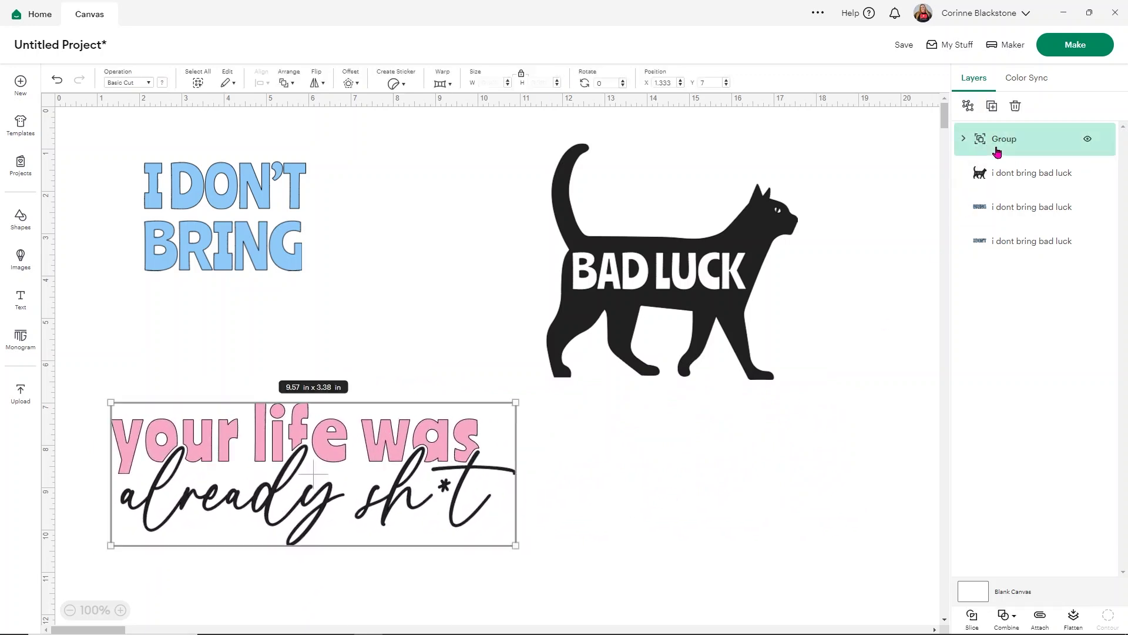
{"action": "left_click", "coordinate": [967, 107]}
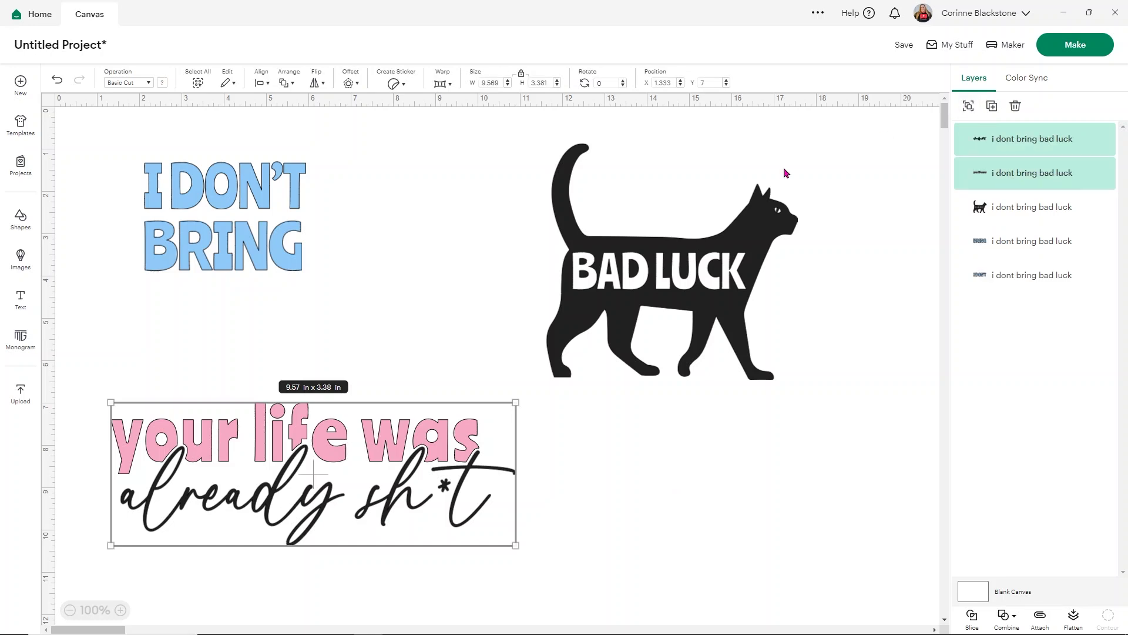
Undo back to the original layout with pink I DON'T BRING above the cat.
{"action": "left_click", "coordinate": [57, 80]}
{"action": "left_click", "coordinate": [58, 81]}
{"action": "left_click", "coordinate": [58, 81]}
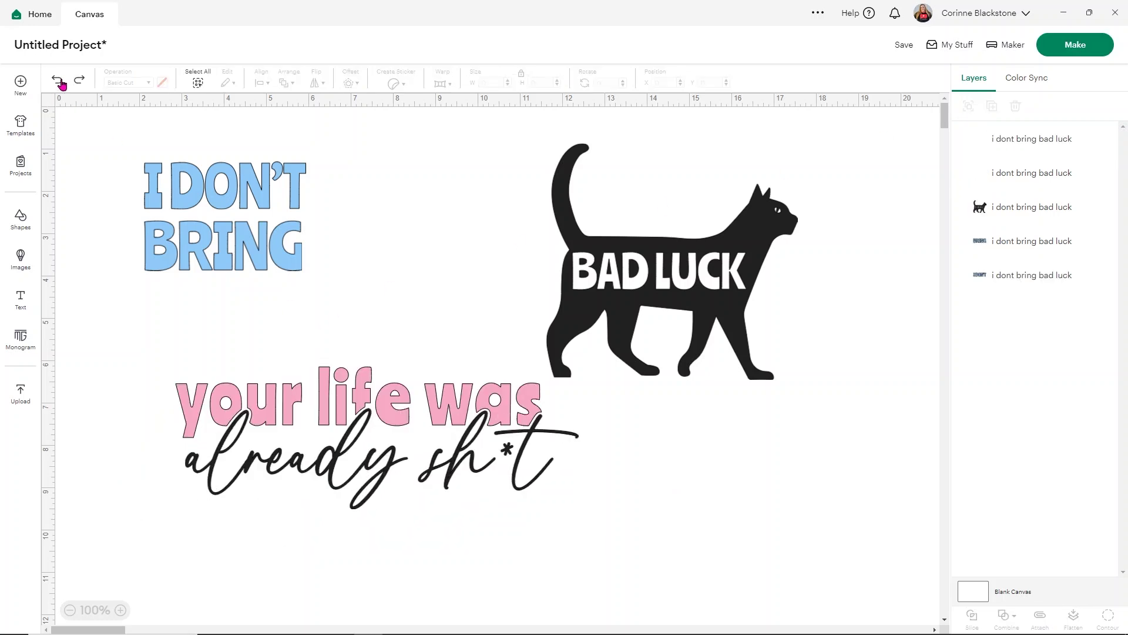
{"action": "left_click", "coordinate": [58, 81]}
{"action": "left_click", "coordinate": [59, 81]}
{"action": "left_click", "coordinate": [58, 81]}
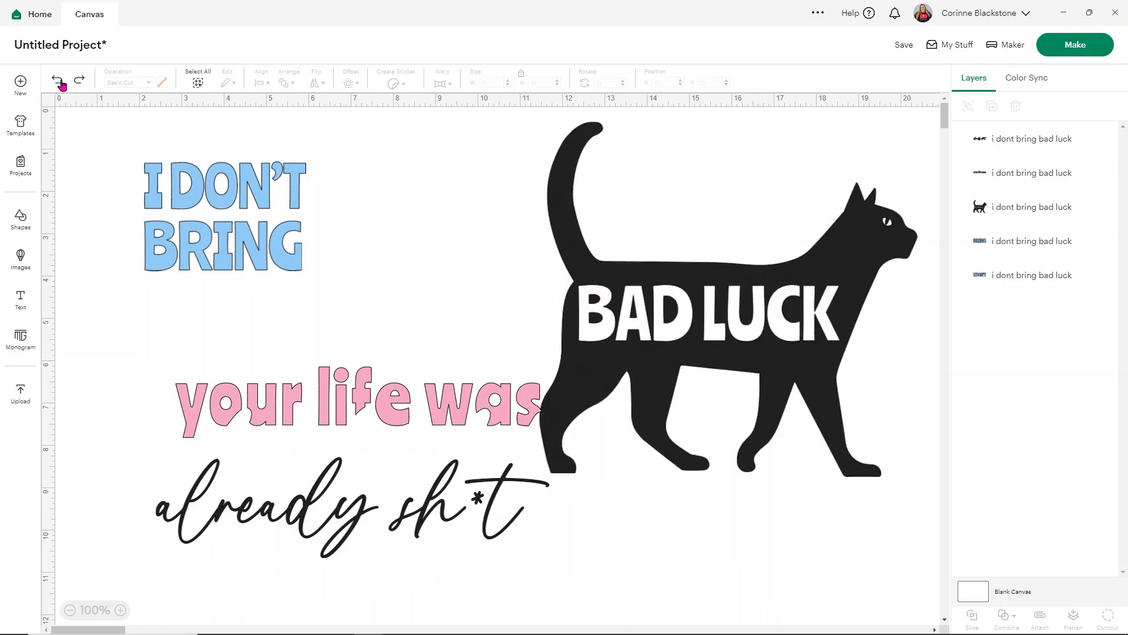
{"action": "left_click", "coordinate": [59, 81]}
{"action": "left_click", "coordinate": [59, 81]}
{"action": "left_click", "coordinate": [59, 81]}
{"action": "left_click", "coordinate": [59, 81]}
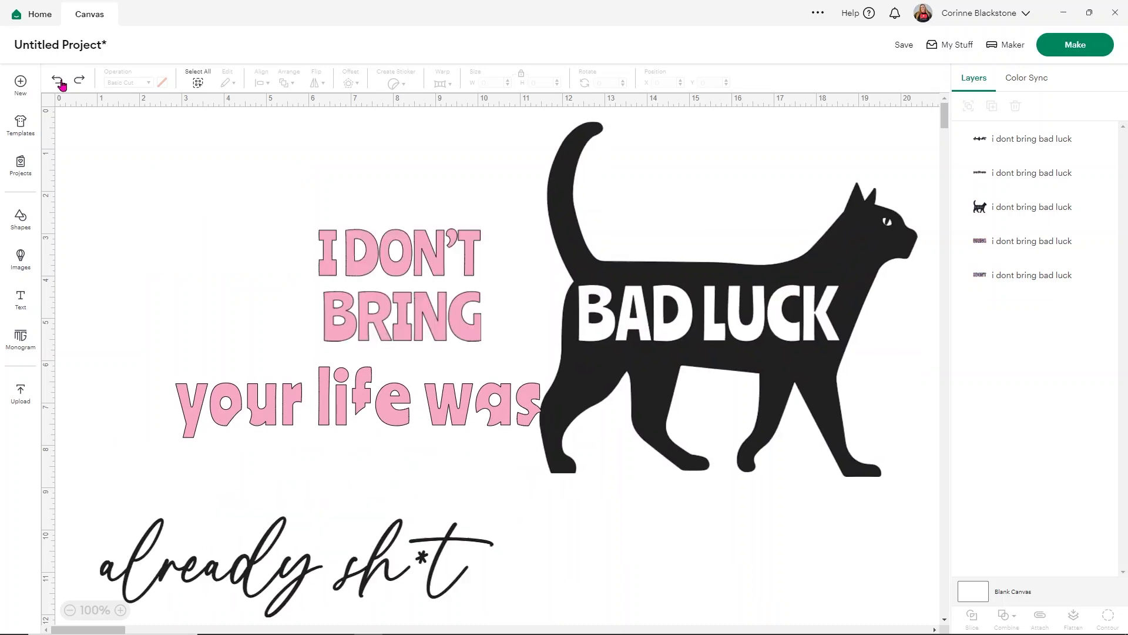
{"action": "left_click", "coordinate": [59, 81]}
{"action": "left_click", "coordinate": [58, 81]}
{"action": "left_click", "coordinate": [59, 81]}
{"action": "left_click", "coordinate": [59, 81]}
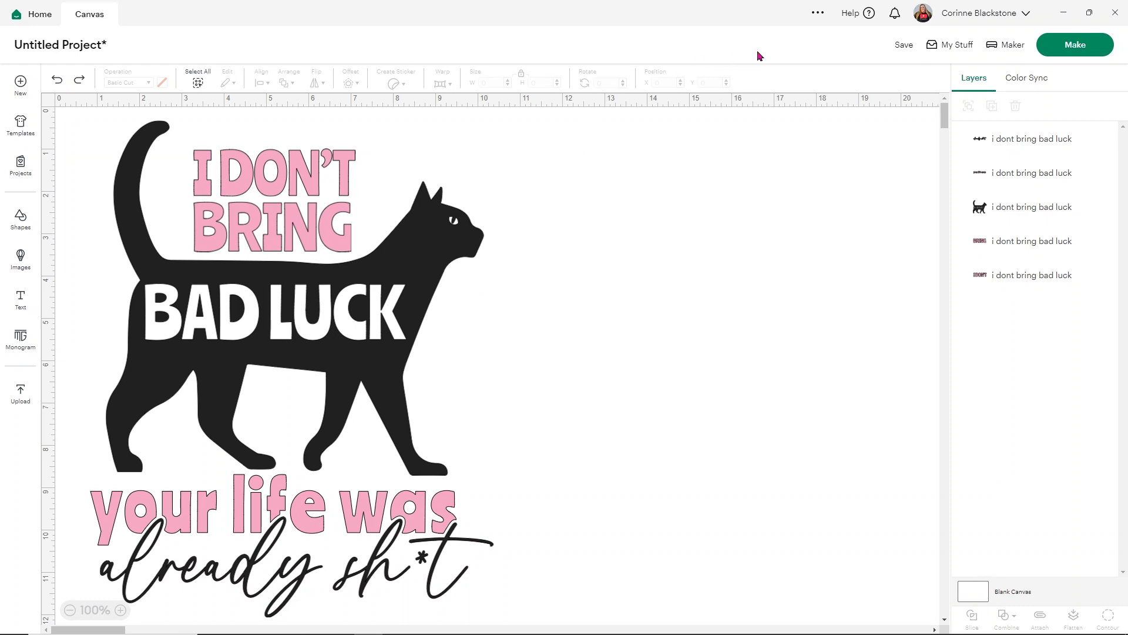
{"action": "left_click", "coordinate": [1062, 51]}
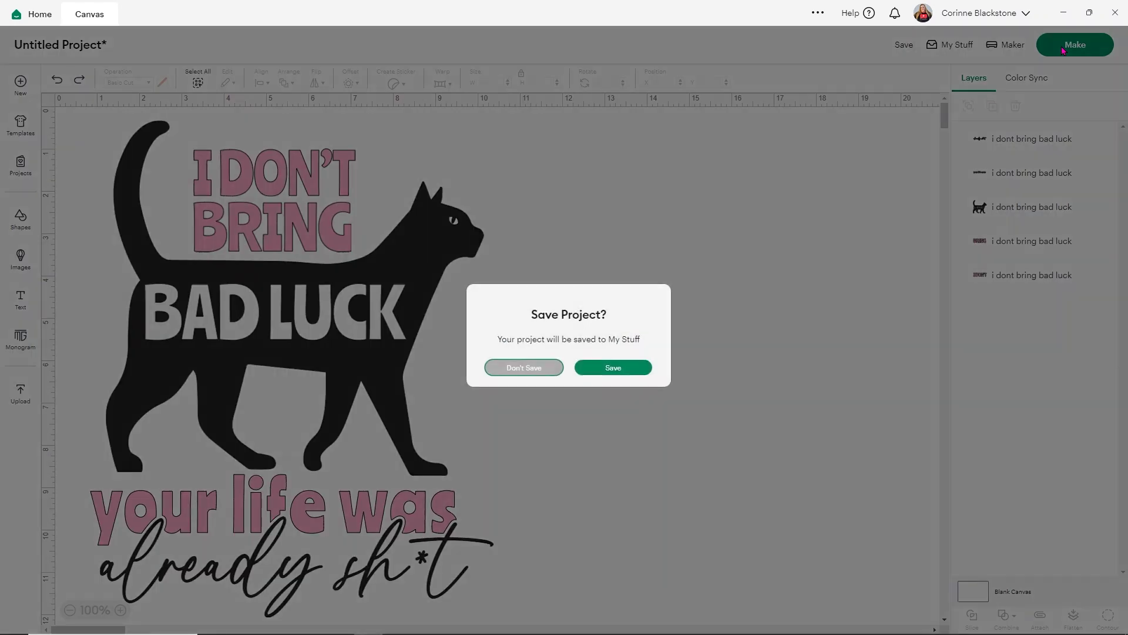
{"action": "left_click", "coordinate": [537, 370]}
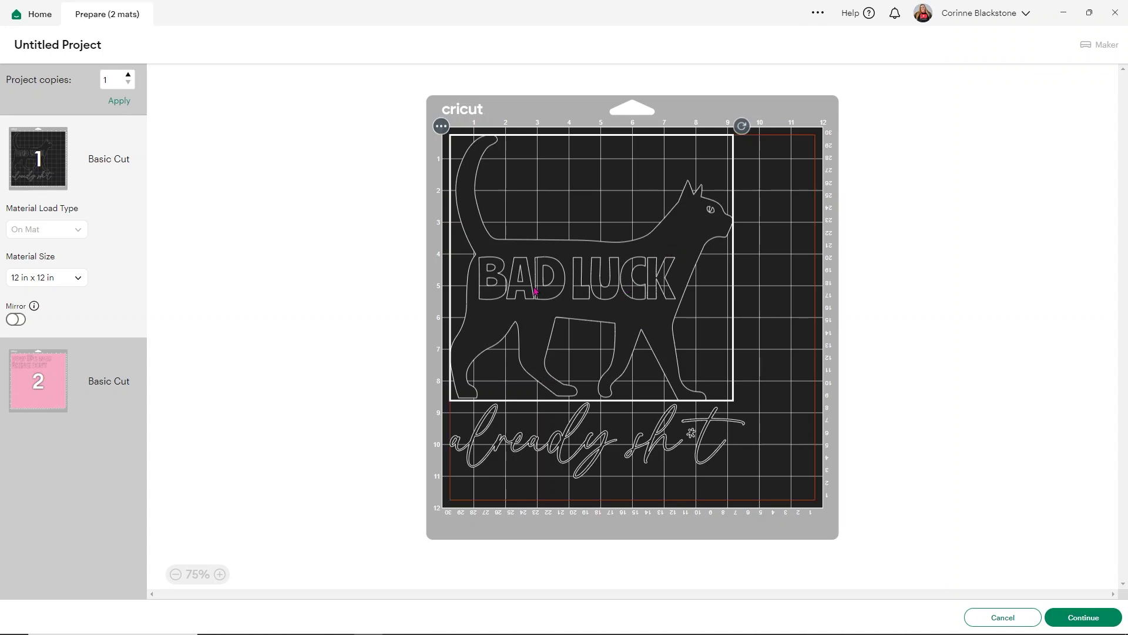
{"action": "left_click", "coordinate": [637, 435]}
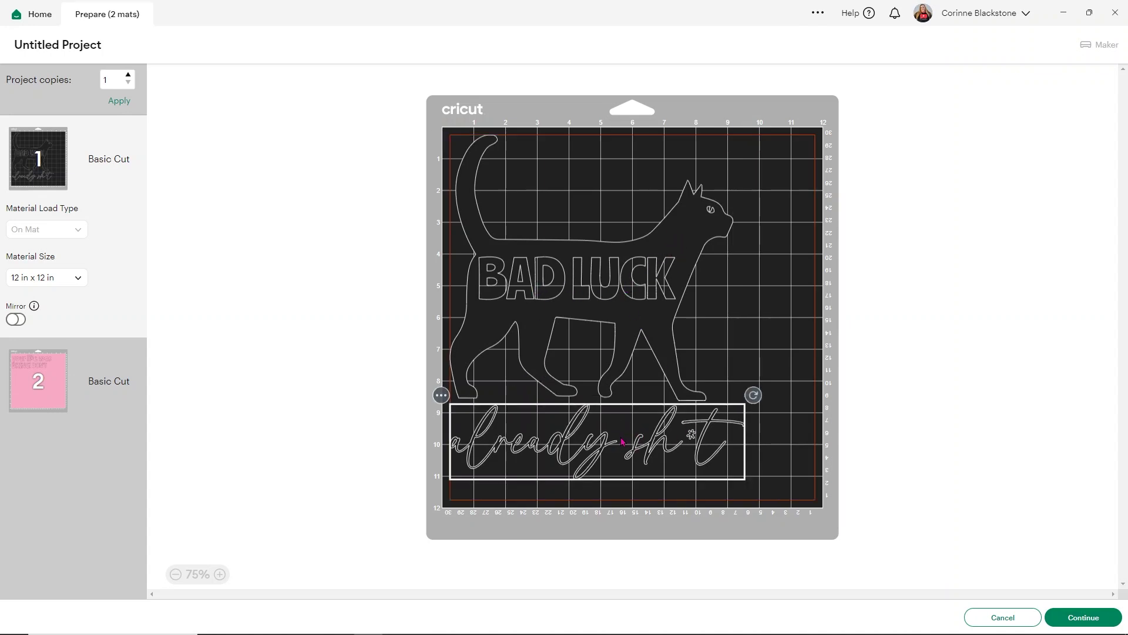
{"action": "left_click", "coordinate": [44, 392]}
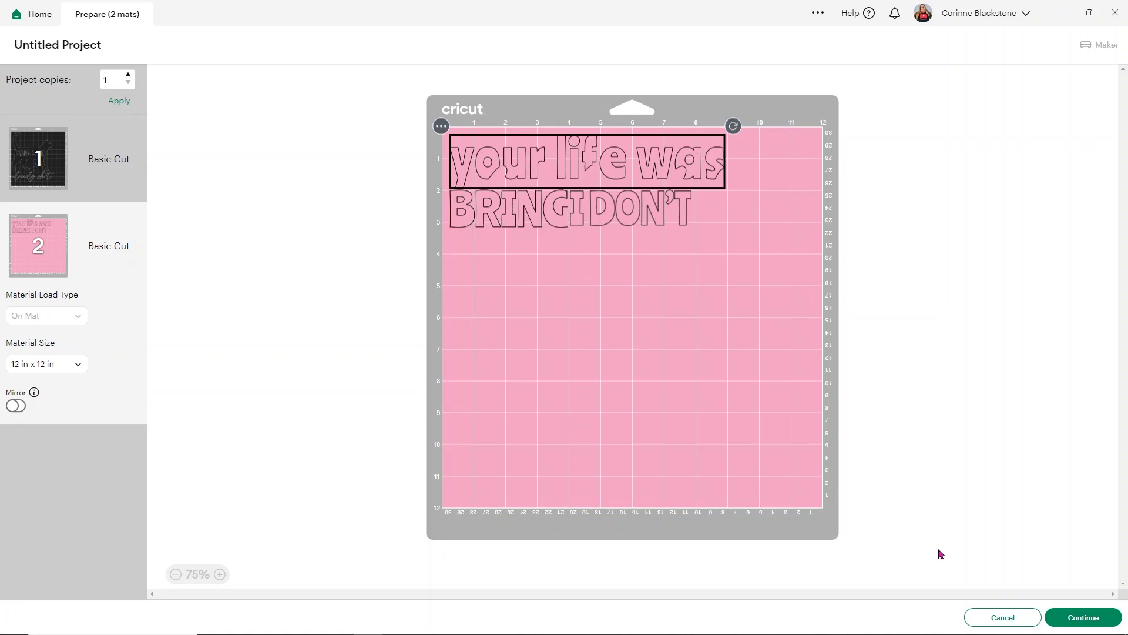
{"action": "left_click", "coordinate": [994, 617]}
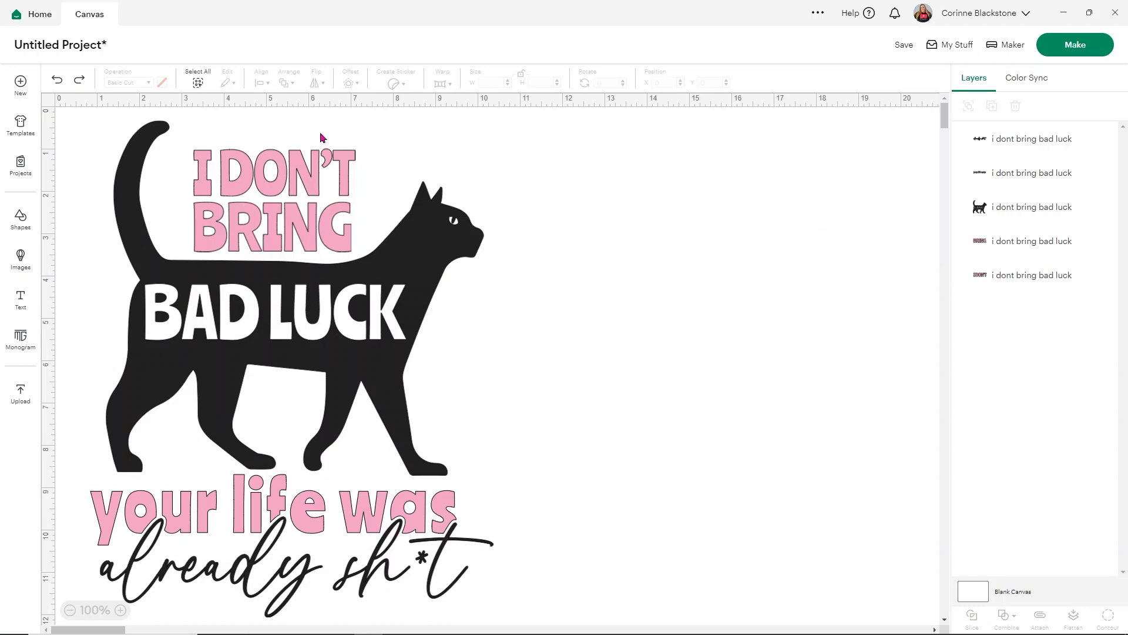
Attach the already sh*t script layer and the black cat layer into one Attach group.
{"action": "left_click", "coordinate": [269, 170]}
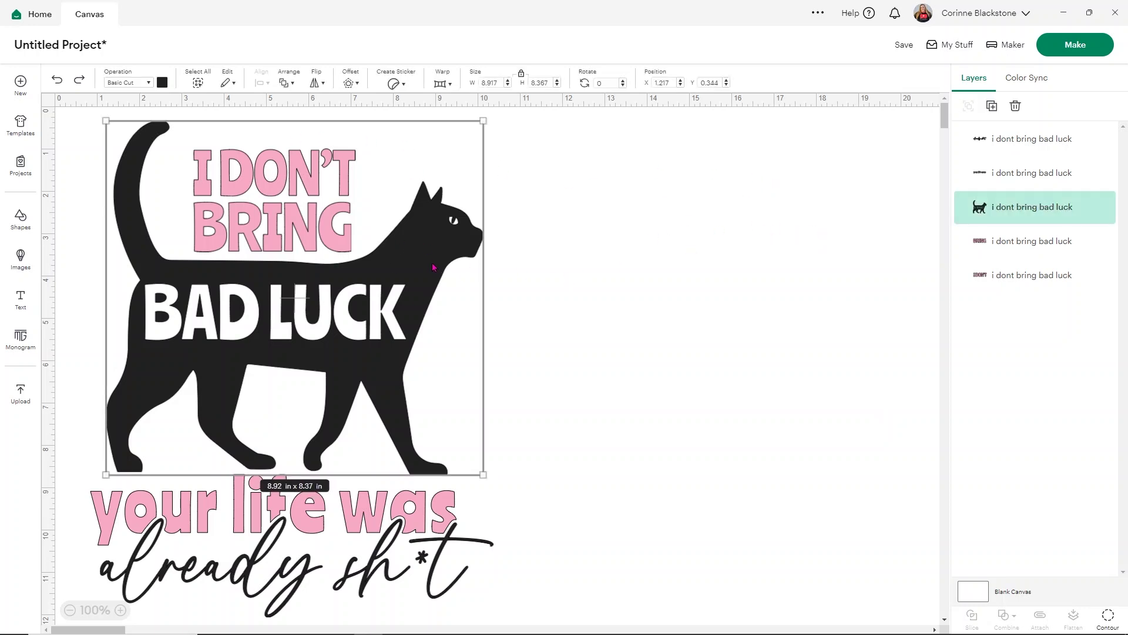
{"action": "left_click", "coordinate": [391, 579], "text": "shift"}
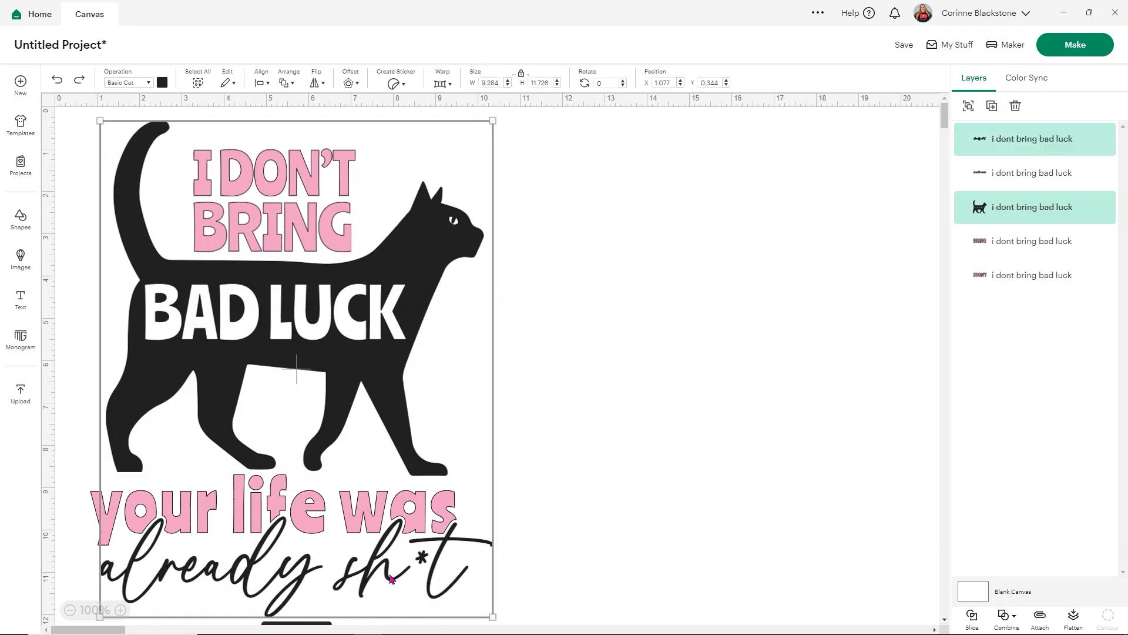
{"action": "left_click", "coordinate": [698, 419]}
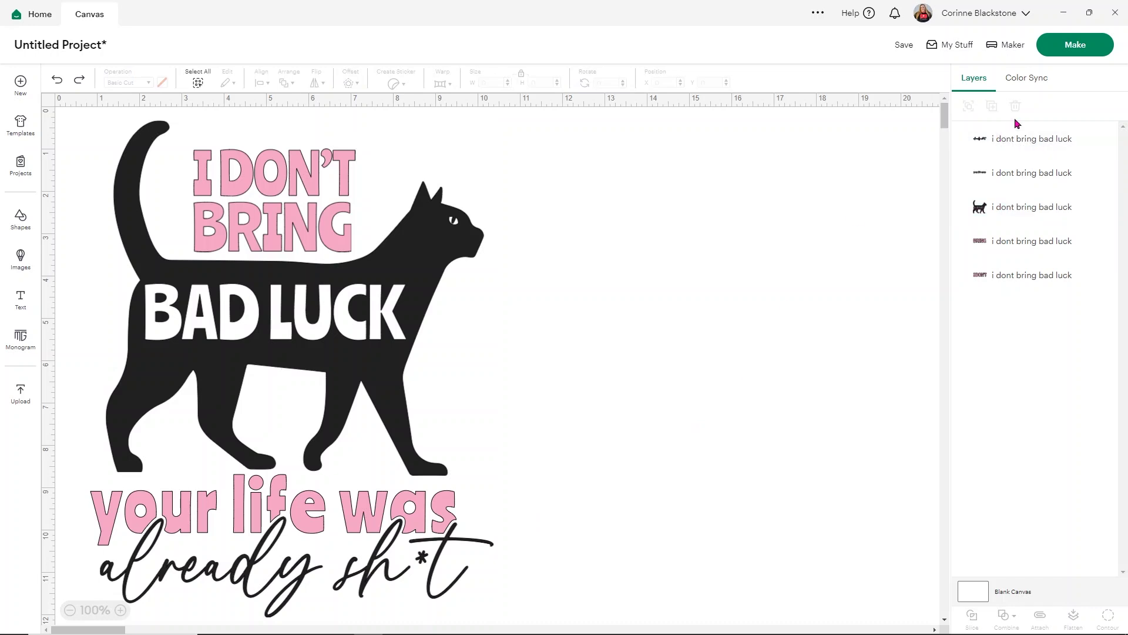
{"action": "left_click", "coordinate": [1021, 143]}
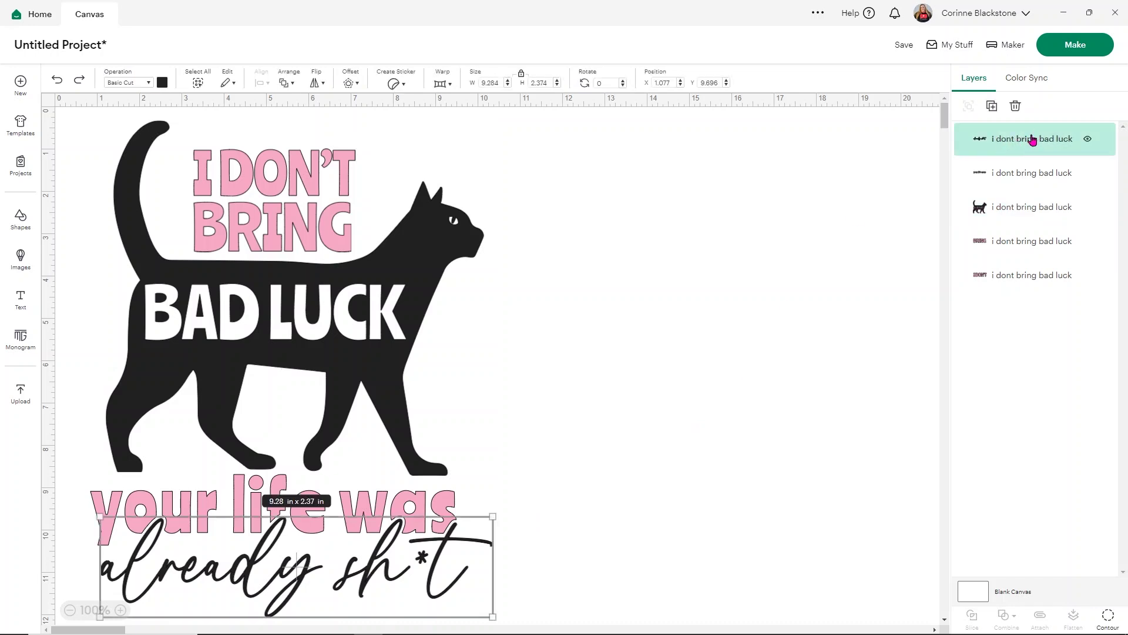
{"action": "left_click", "coordinate": [1011, 213], "text": "shift"}
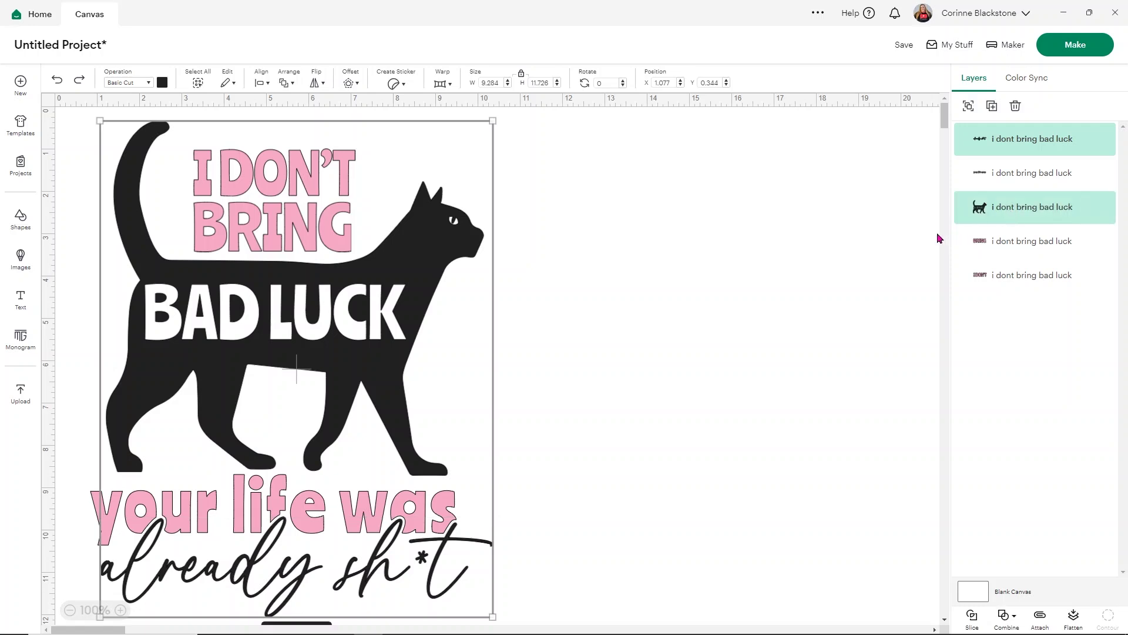
{"action": "left_click", "coordinate": [1031, 622]}
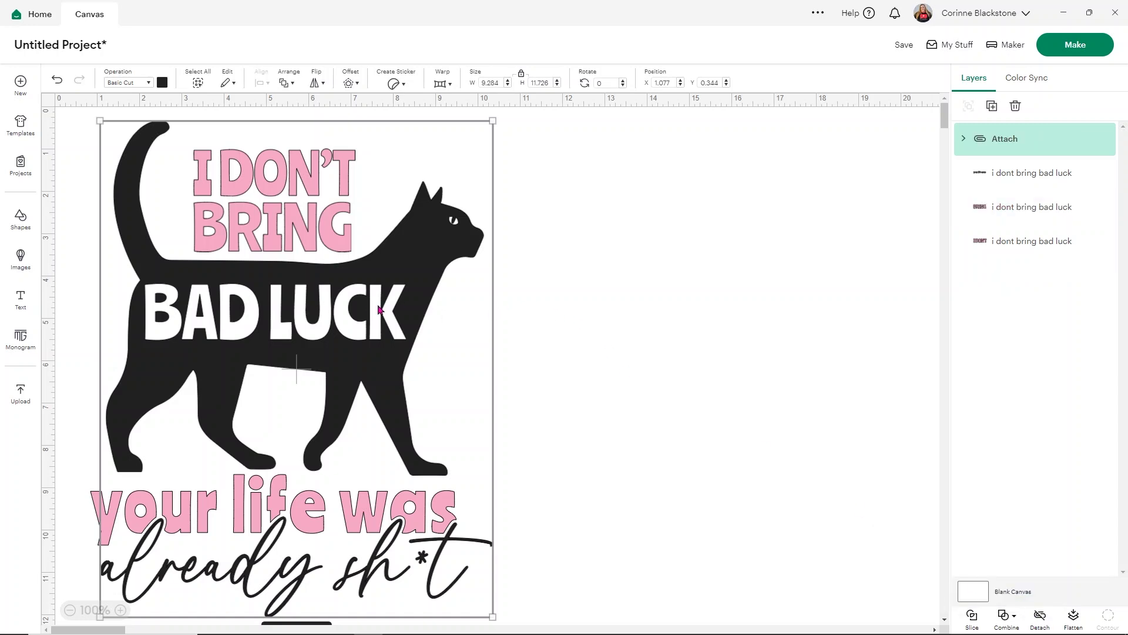
{"action": "left_click", "coordinate": [641, 297]}
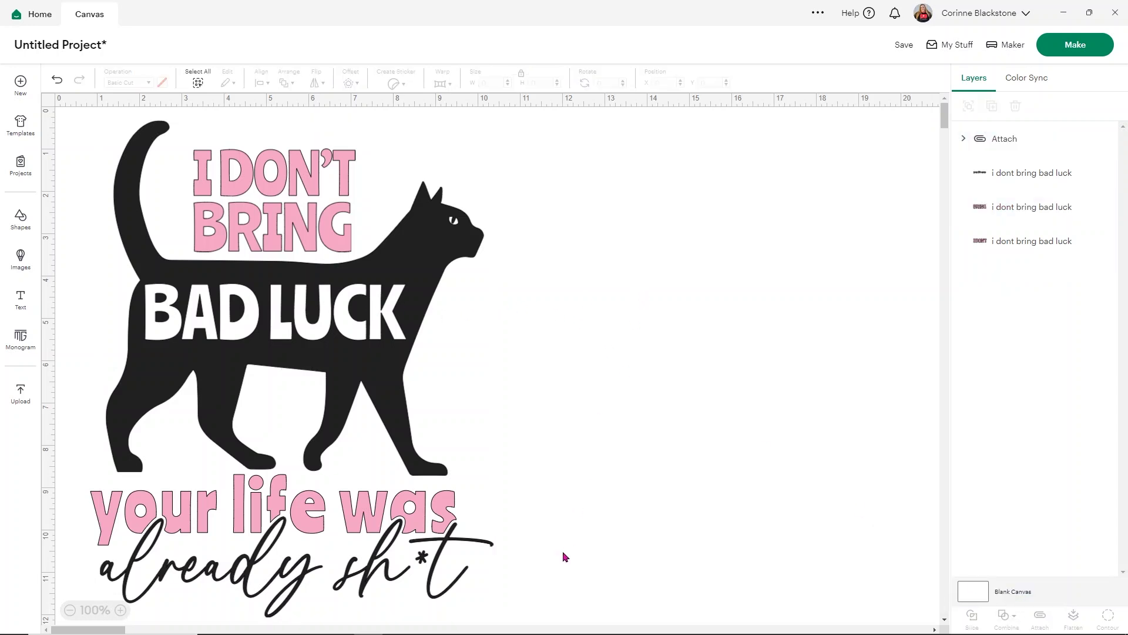
Attach every piece of the design together, then undo that attach.
{"action": "left_click_drag", "start_coordinate": [409, 569], "coordinate": [81, 131]}
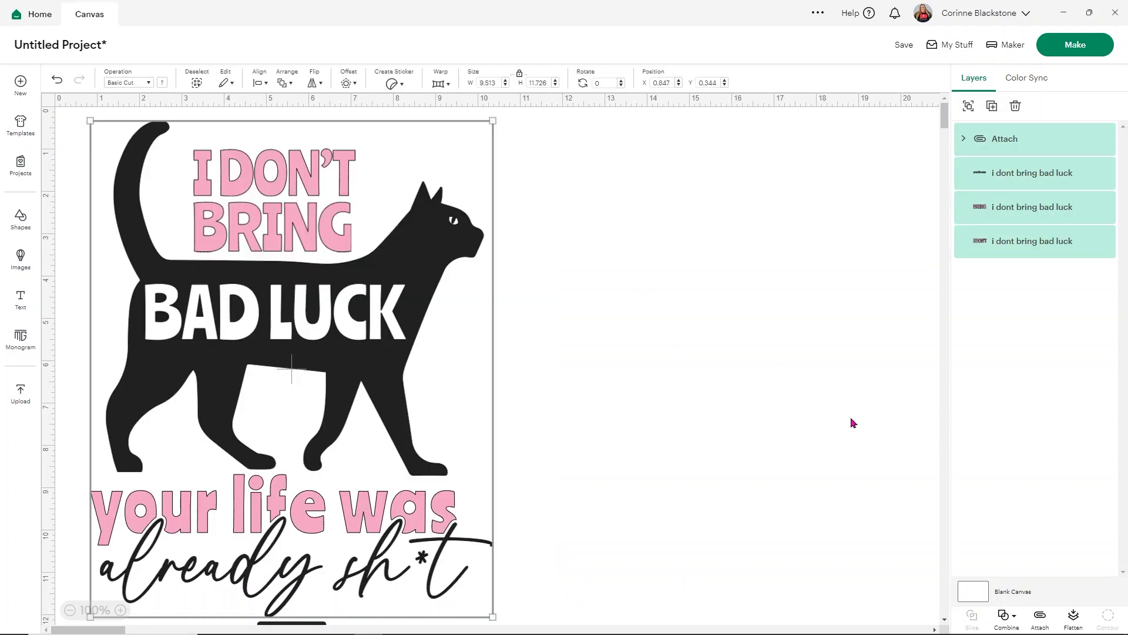
{"action": "left_click", "coordinate": [1040, 620]}
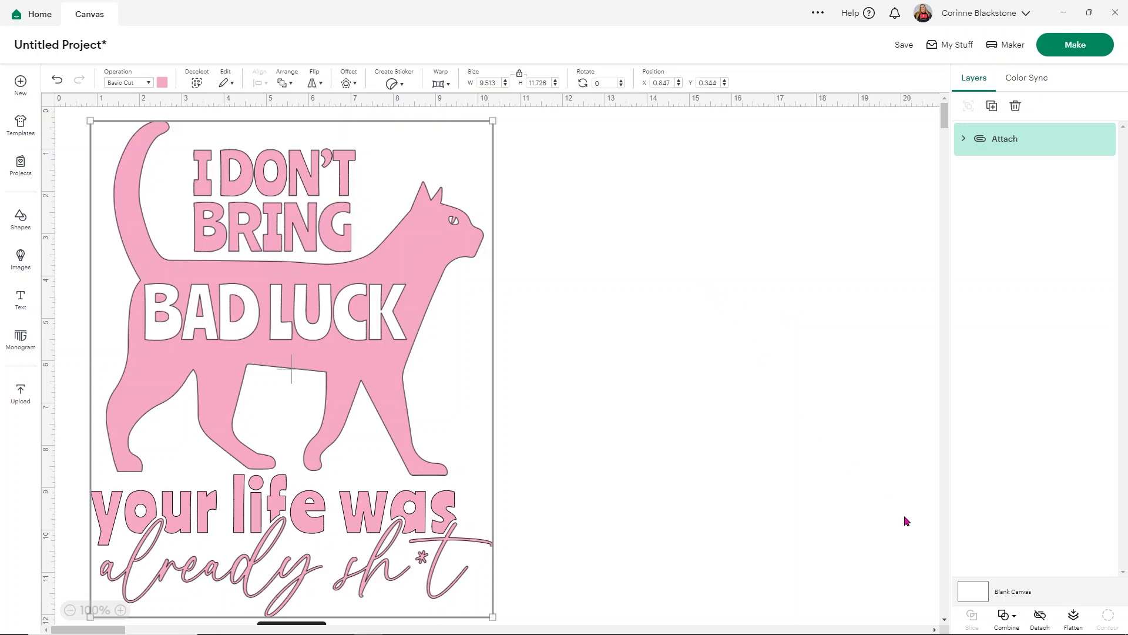
{"action": "left_click", "coordinate": [56, 81]}
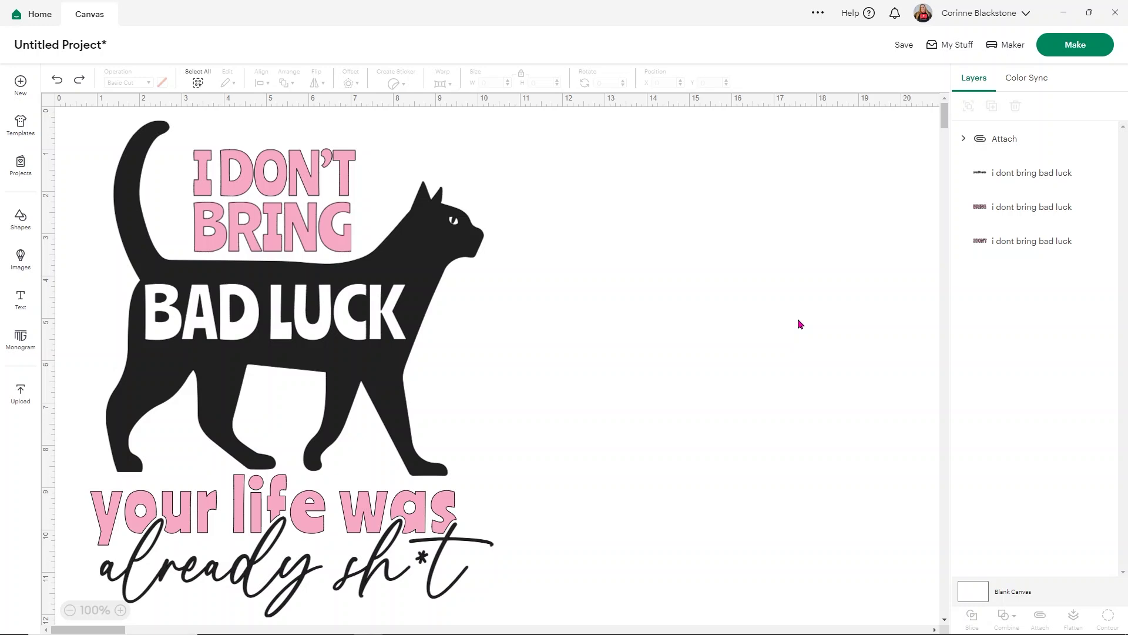
Attach the three pink text layers as a second set and go to Make.
{"action": "left_click", "coordinate": [1050, 183]}
{"action": "left_click", "coordinate": [1048, 212], "text": "shift"}
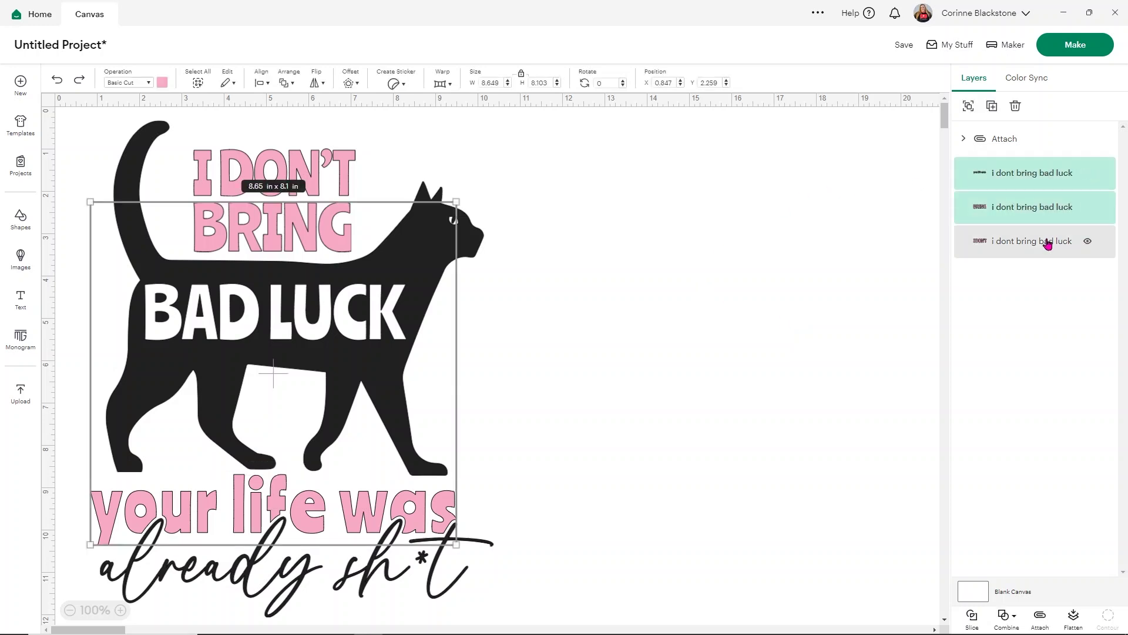
{"action": "left_click", "coordinate": [1047, 243], "text": "shift"}
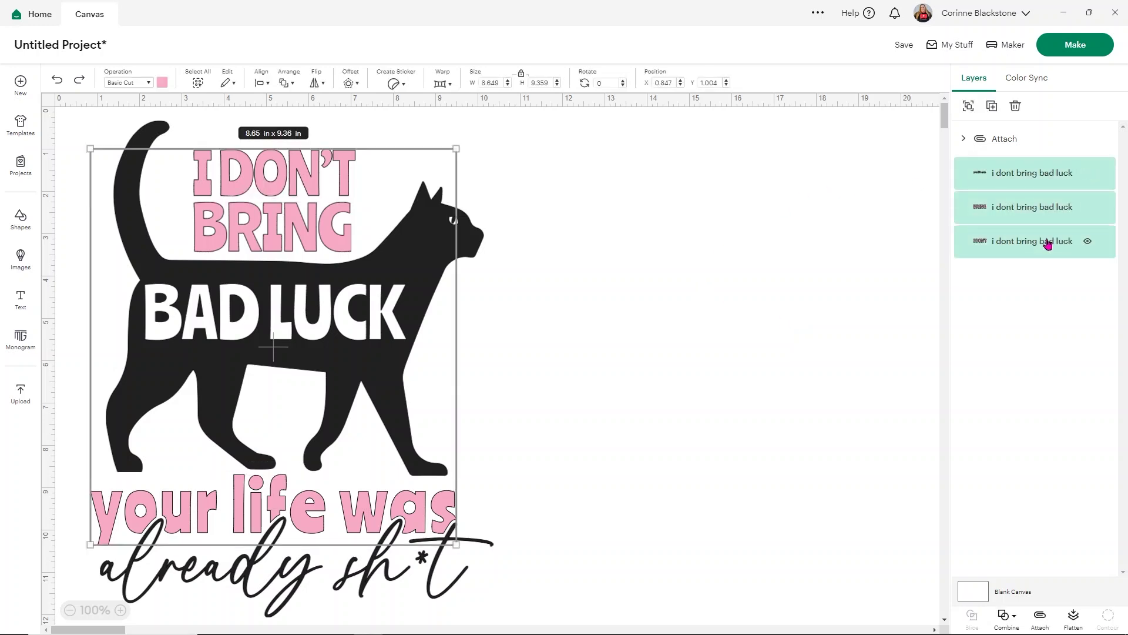
{"action": "left_click", "coordinate": [1039, 617]}
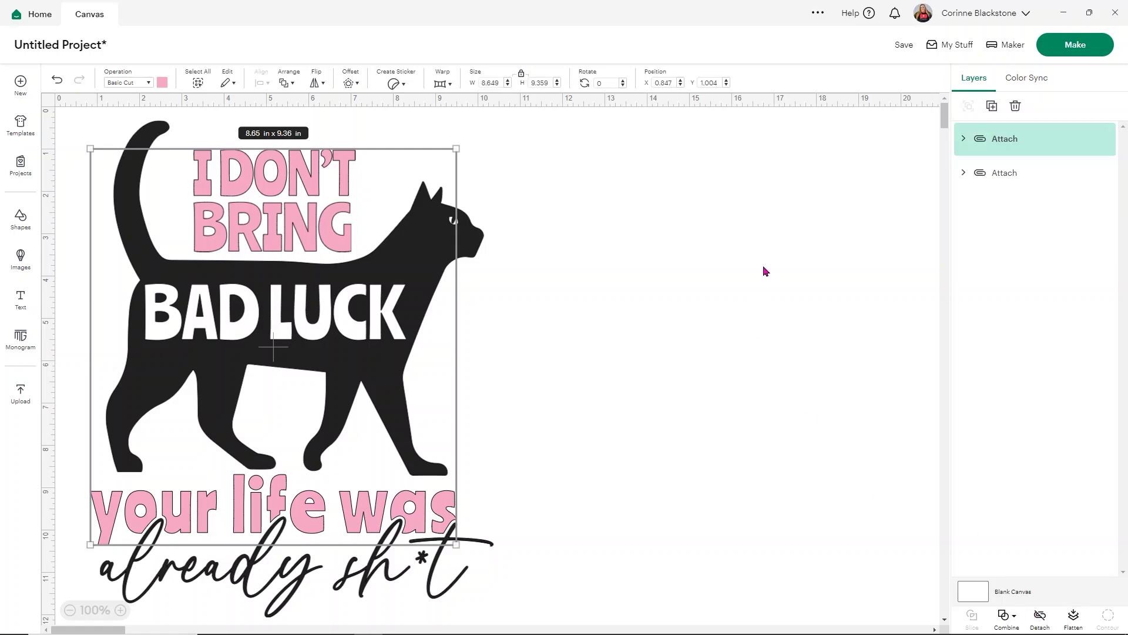
{"action": "left_click", "coordinate": [1076, 44]}
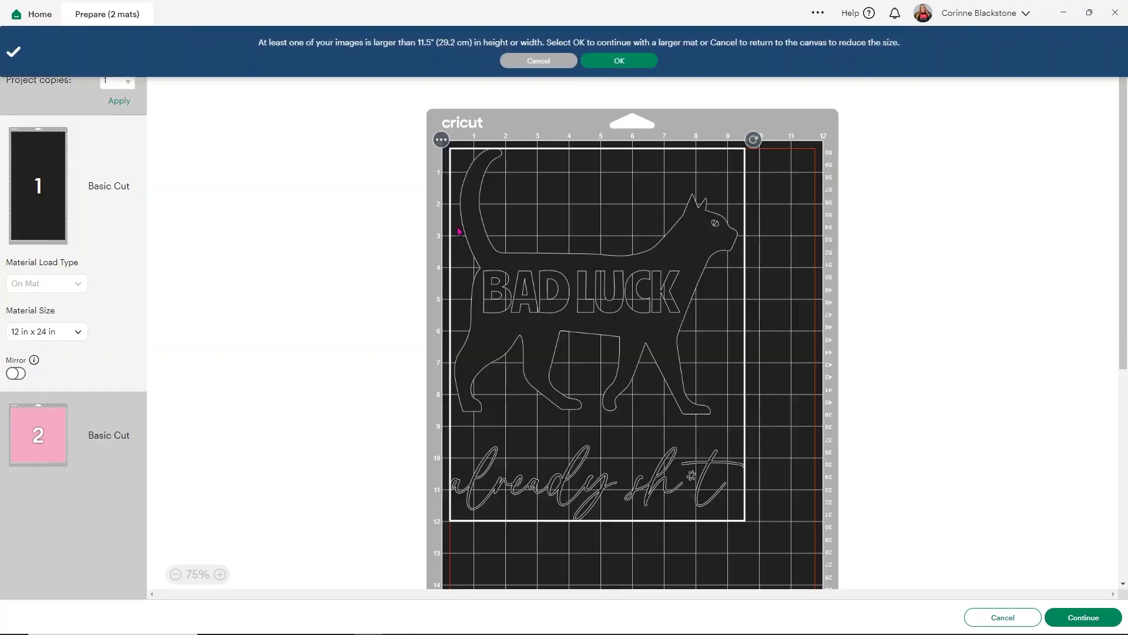
Accept the 12 x 24 in mat, preview pink mat 2, then cancel back to the canvas.
{"action": "left_click", "coordinate": [616, 60]}
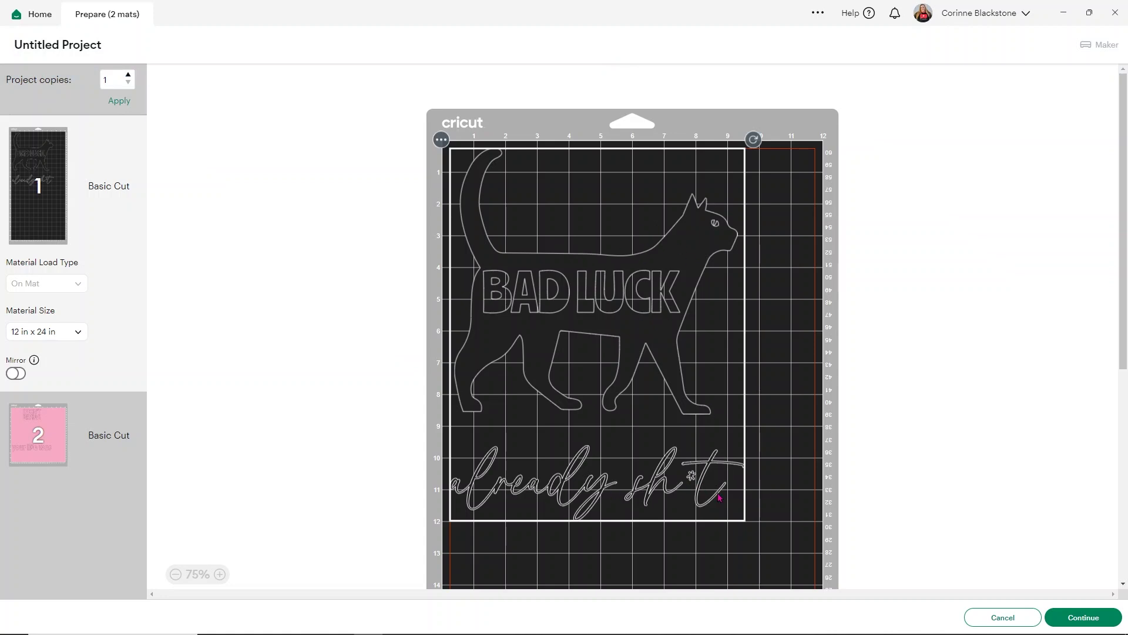
{"action": "left_click", "coordinate": [36, 445]}
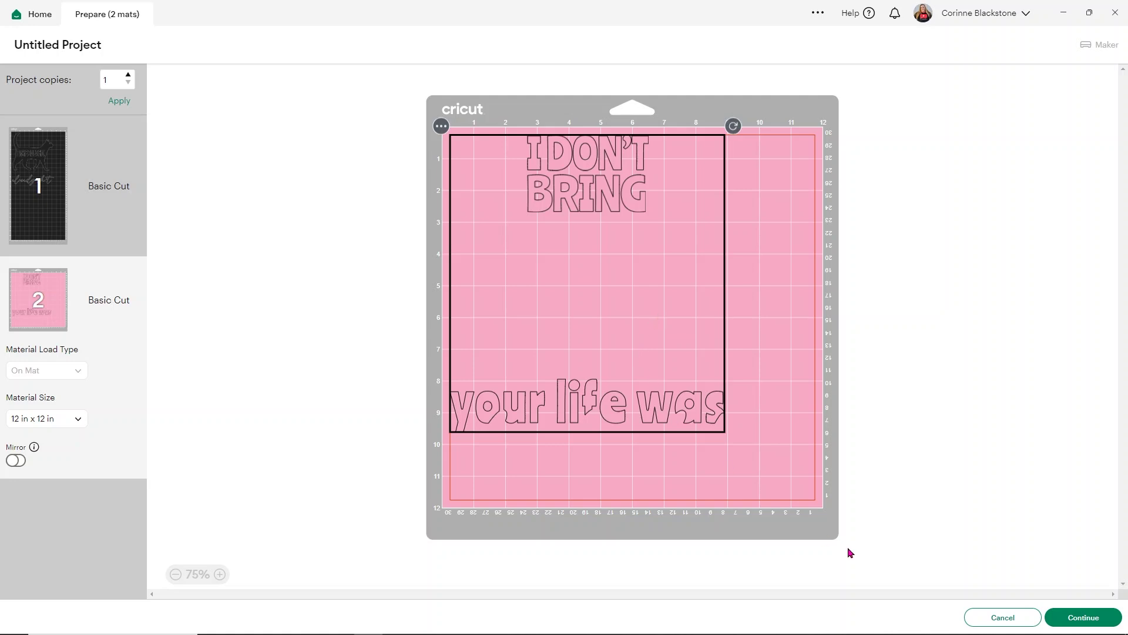
{"action": "left_click", "coordinate": [988, 617]}
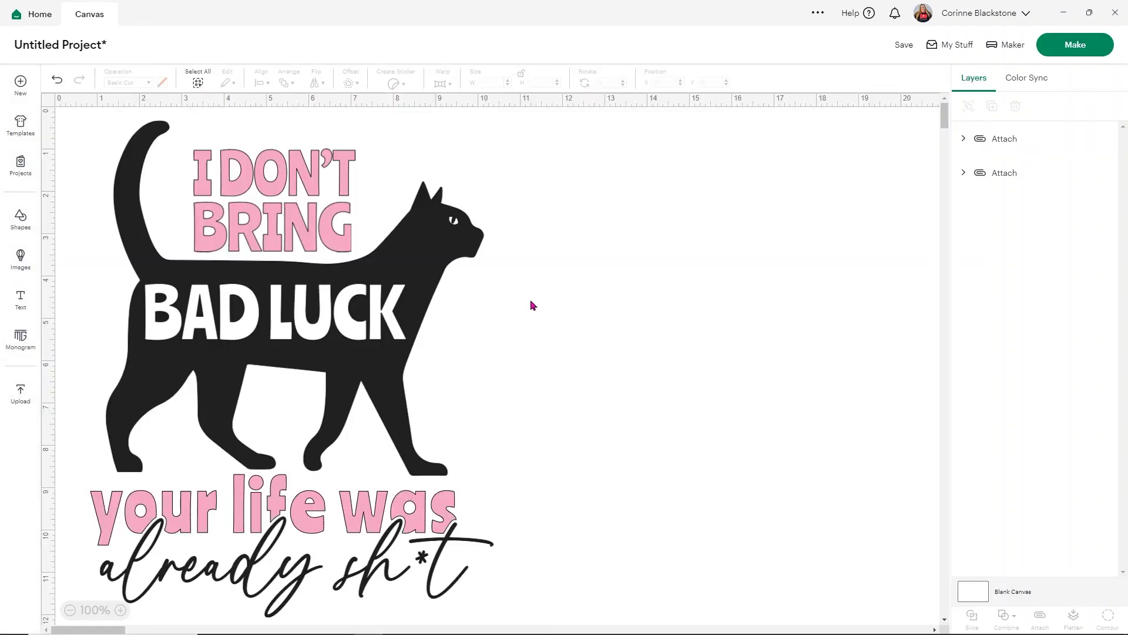
Group both attached sets, shrink to about 7 × 8.7 in, move it right and hide it.
{"action": "left_click_drag", "start_coordinate": [540, 576], "coordinate": [57, 131]}
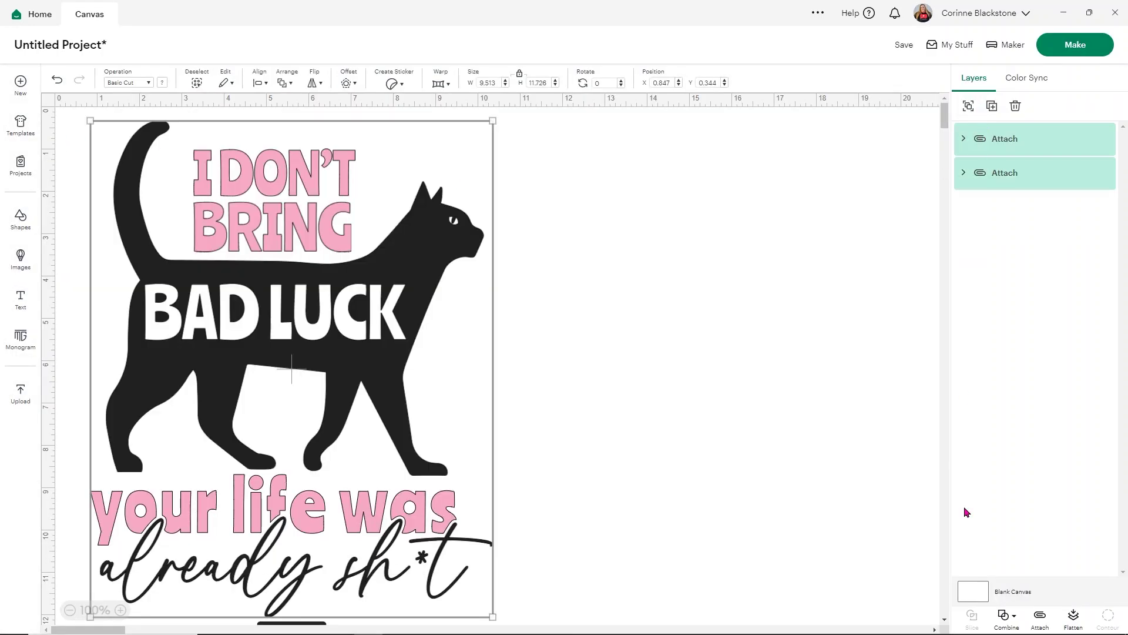
{"action": "left_click", "coordinate": [968, 106]}
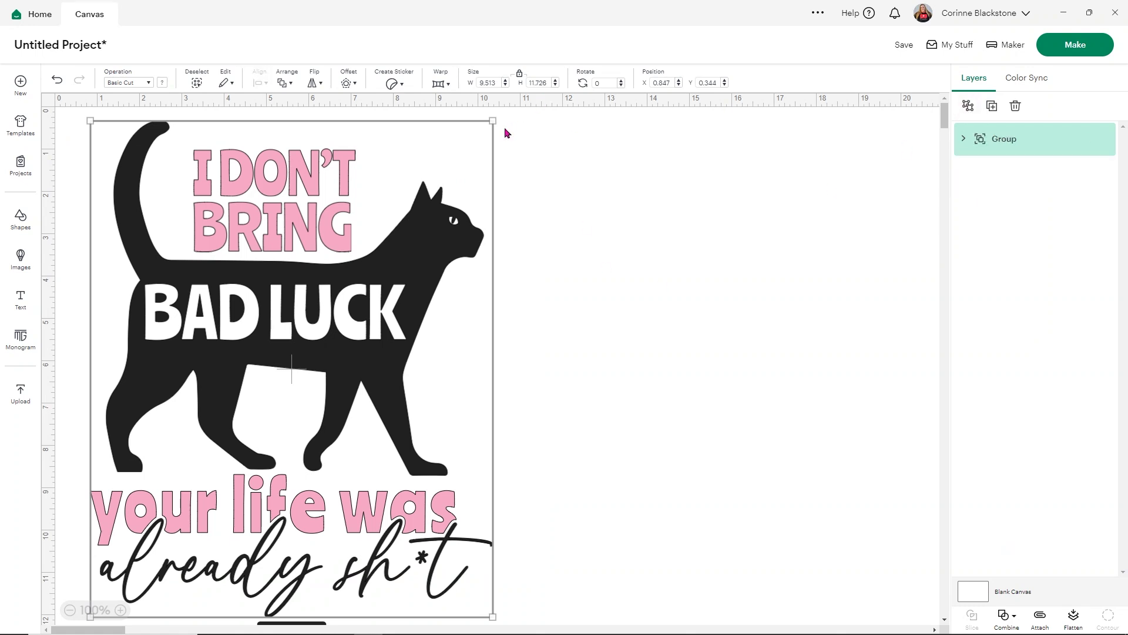
{"action": "left_click_drag", "start_coordinate": [493, 121], "coordinate": [348, 254]}
{"action": "left_click_drag", "start_coordinate": [254, 419], "coordinate": [344, 291]}
{"action": "left_click", "coordinate": [550, 284]}
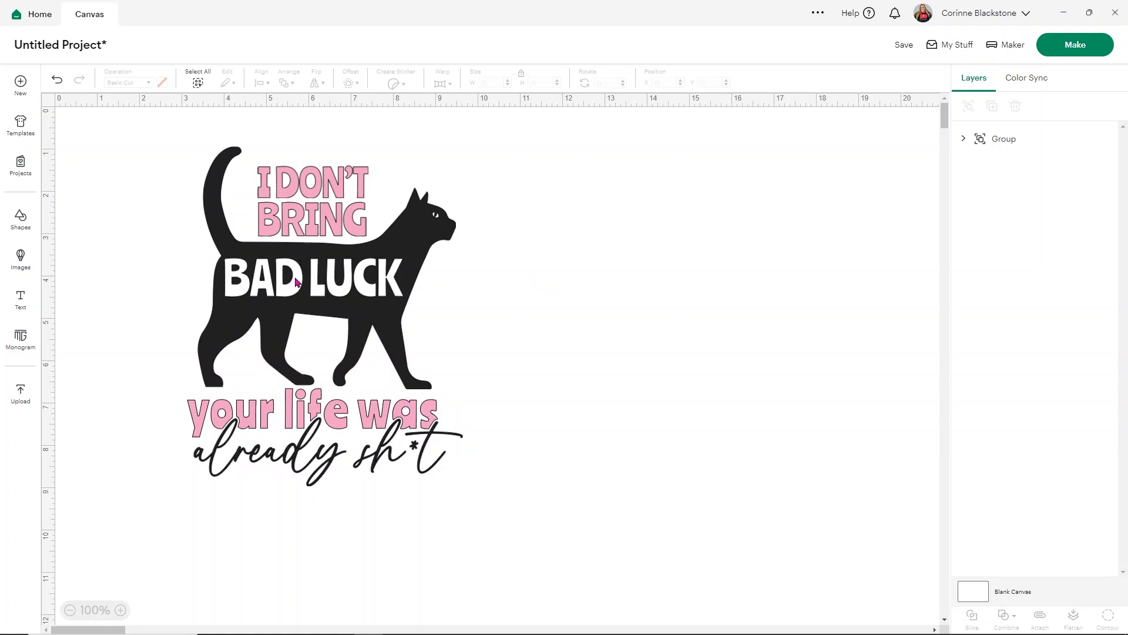
{"action": "left_click_drag", "start_coordinate": [297, 282], "coordinate": [731, 305]}
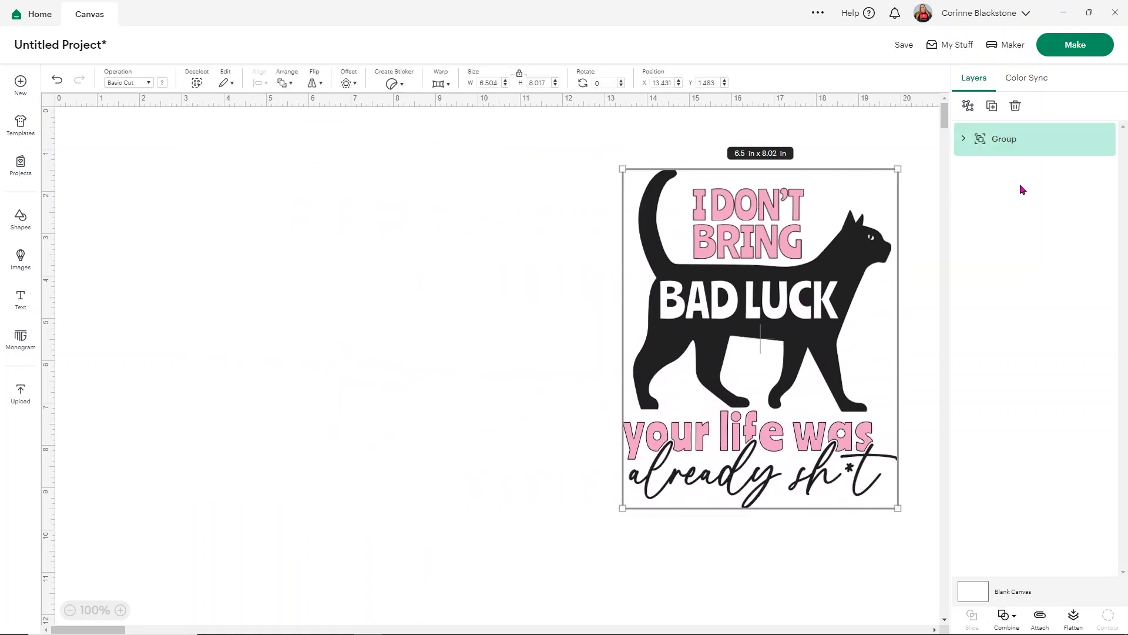
{"action": "left_click", "coordinate": [1089, 140]}
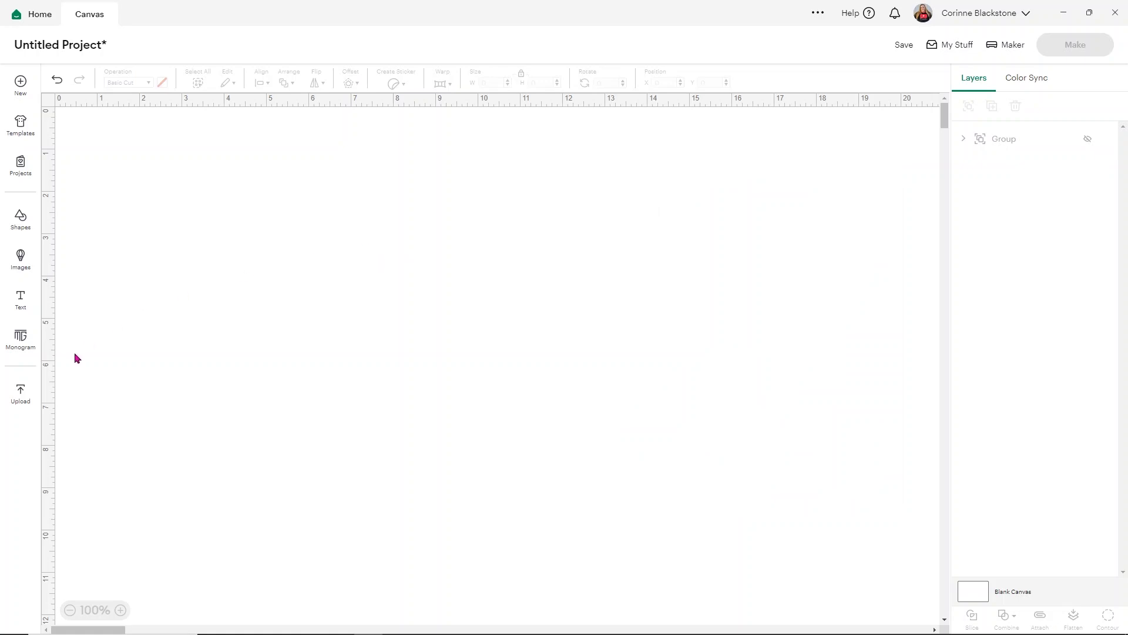
Upload the hello SUMMER popsicle file as Hello Summer, adding a 30.47 × 18.32 in group.
{"action": "left_click", "coordinate": [21, 402]}
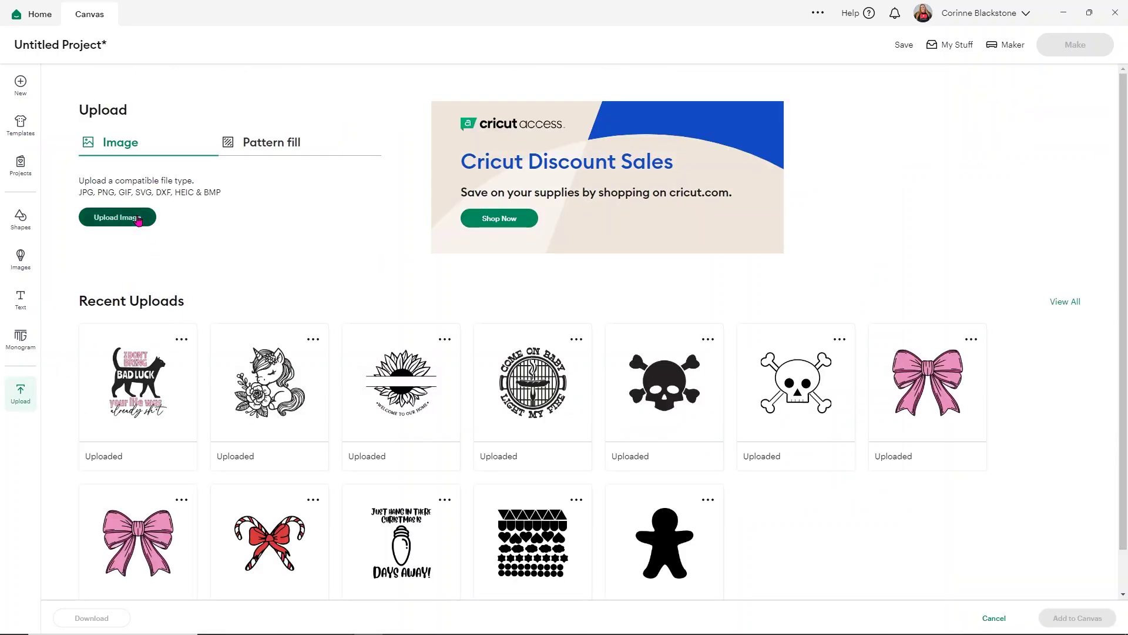
{"action": "left_click", "coordinate": [144, 217]}
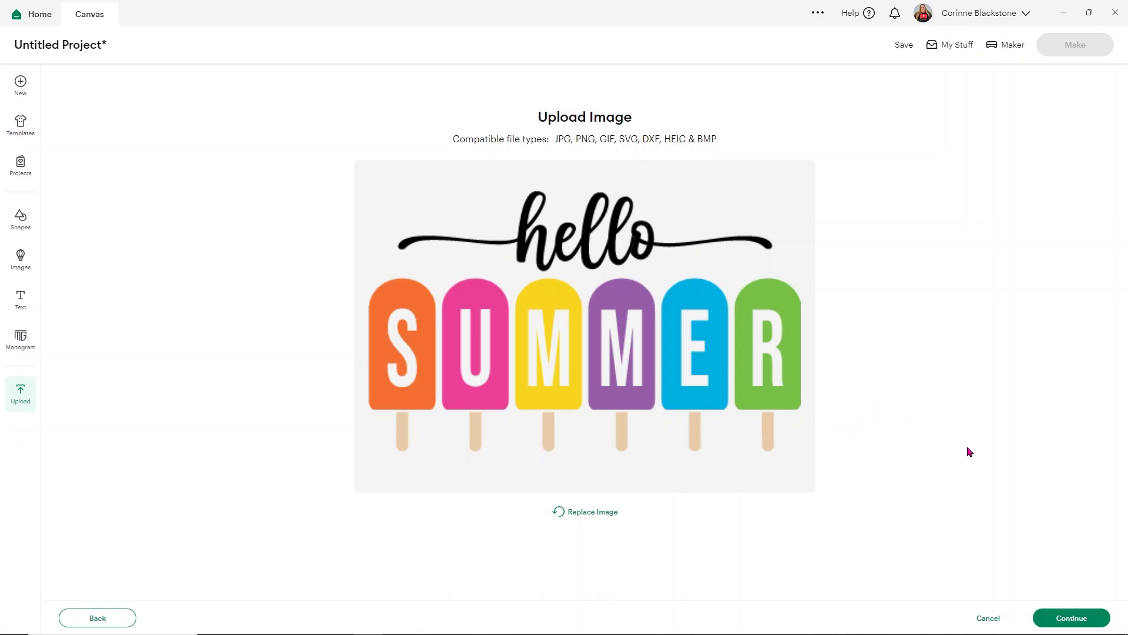
{"action": "left_click", "coordinate": [1061, 623]}
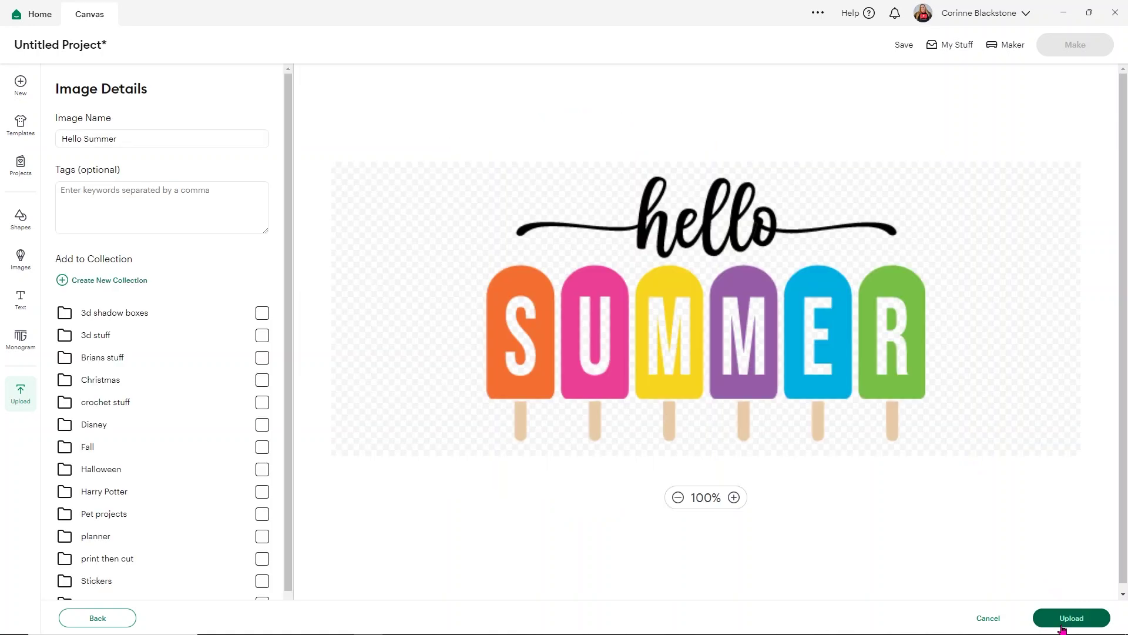
{"action": "left_click", "coordinate": [1063, 624]}
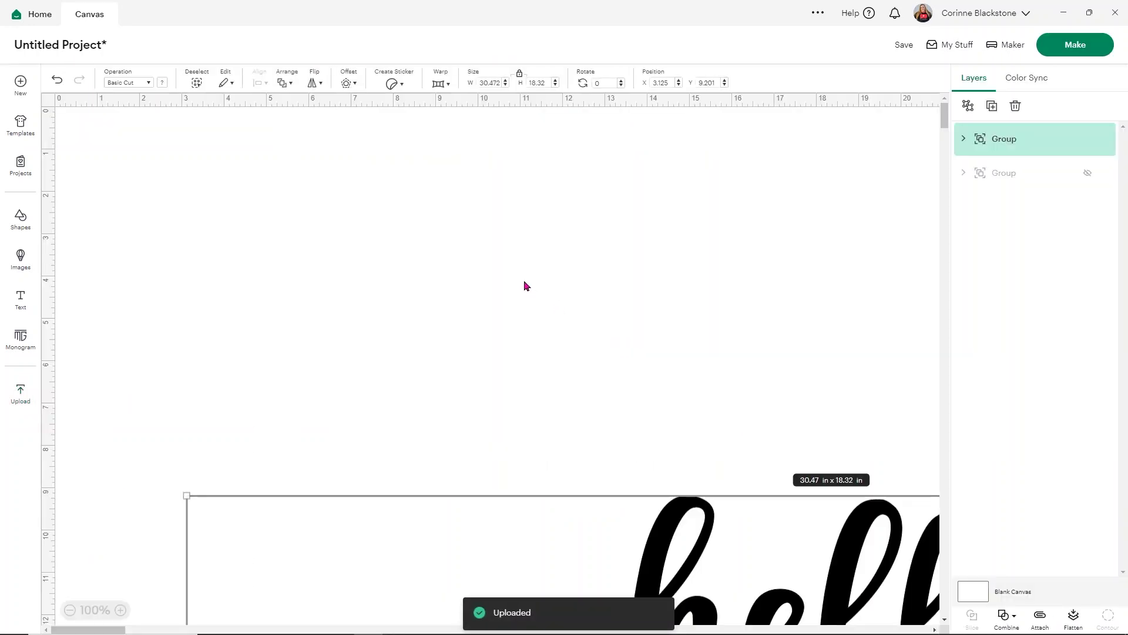
Resize the hello SUMMER design to 15 in wide (15 × 9.02 in) and move it to the canvas top.
{"action": "left_click", "coordinate": [480, 82]}
{"action": "type", "text": "15"}
{"action": "key", "text": "Return"}
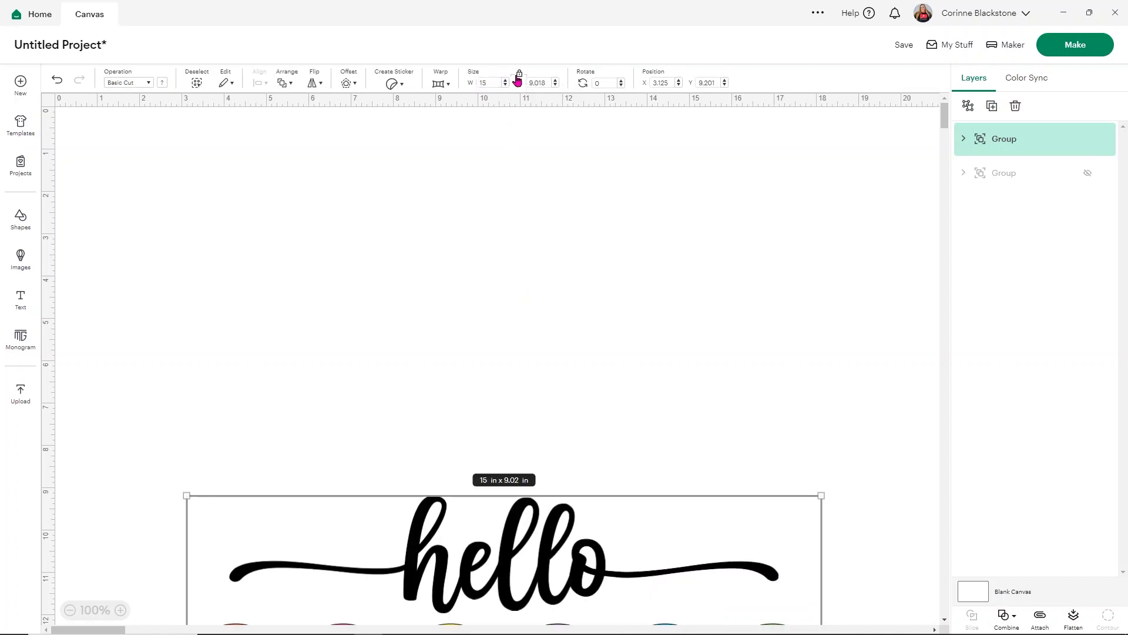
{"action": "left_click_drag", "start_coordinate": [439, 597], "coordinate": [427, 215]}
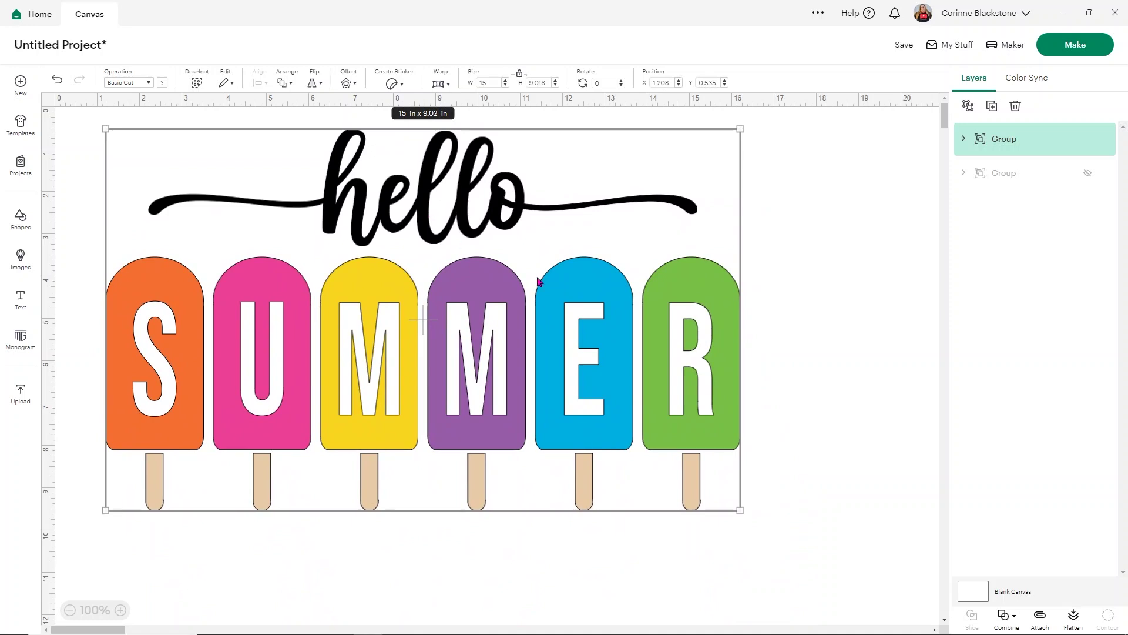
{"action": "left_click", "coordinate": [963, 140]}
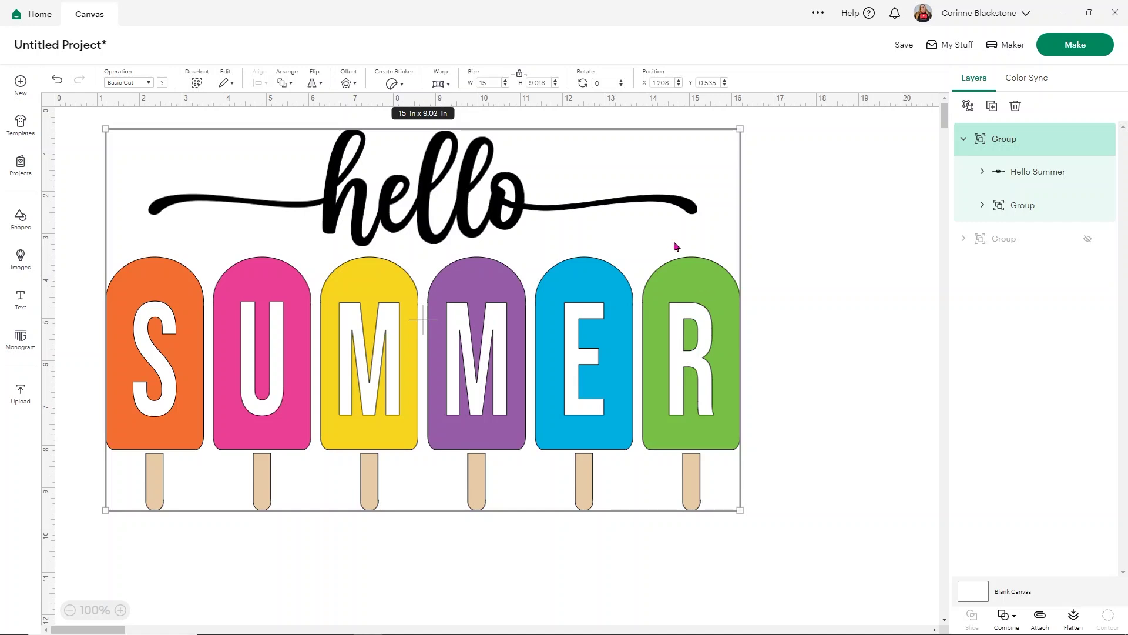
Expand the Hello Summer lettering layer, its hello pieces, and the popsicle group in Layers.
{"action": "left_click", "coordinate": [982, 172]}
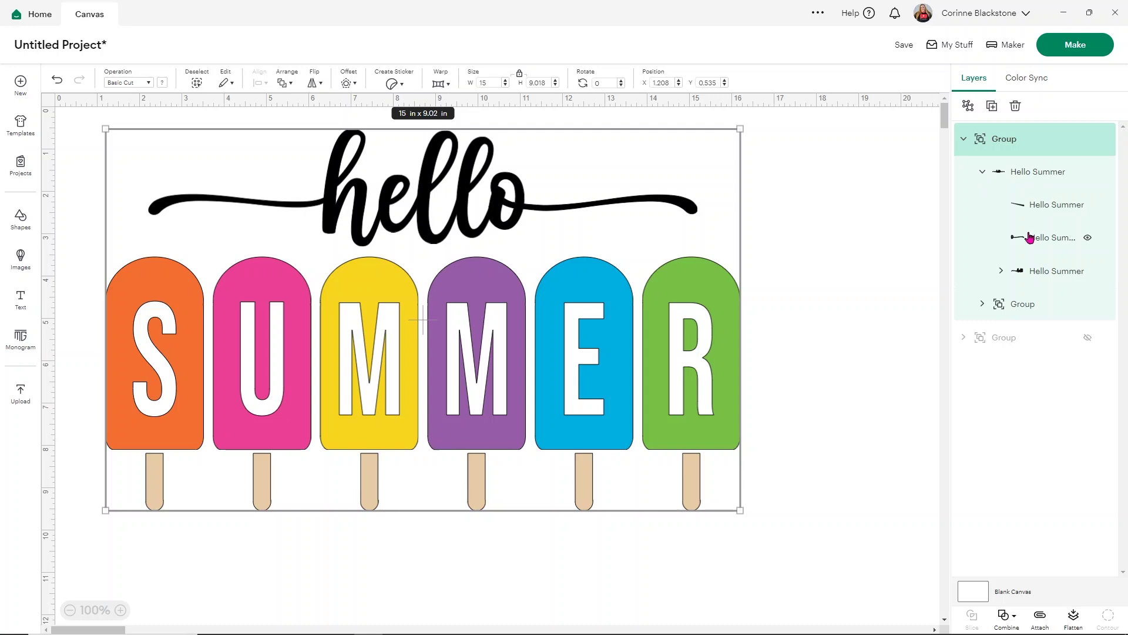
{"action": "left_click", "coordinate": [1001, 271]}
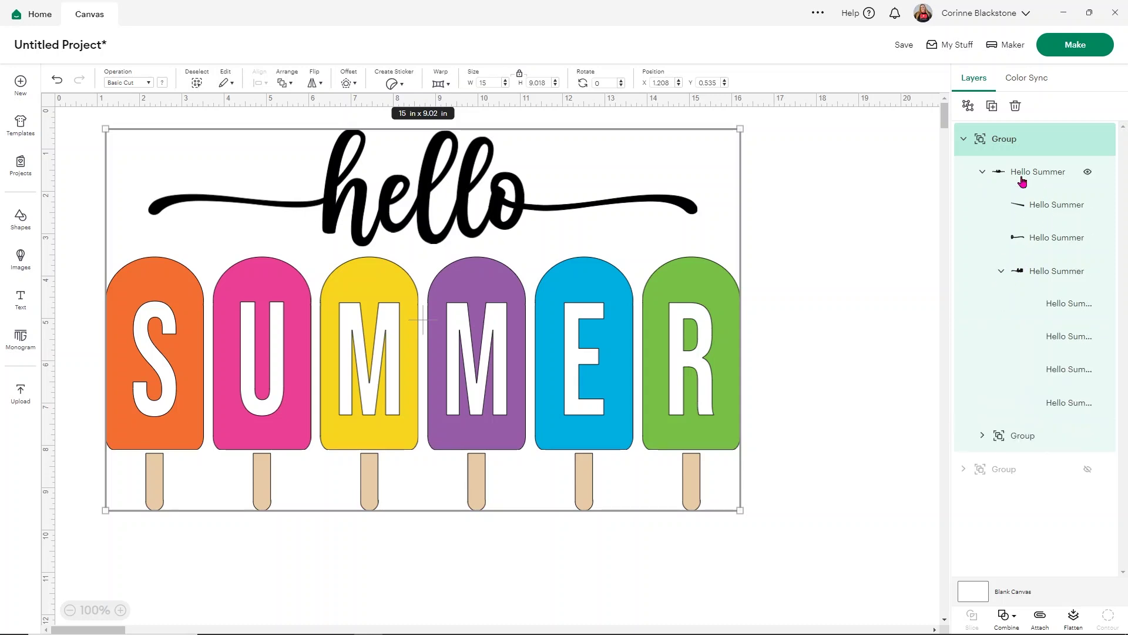
{"action": "left_click", "coordinate": [982, 437]}
{"action": "scroll", "coordinate": [987, 393], "scroll_direction": "down", "scroll_amount": 2}
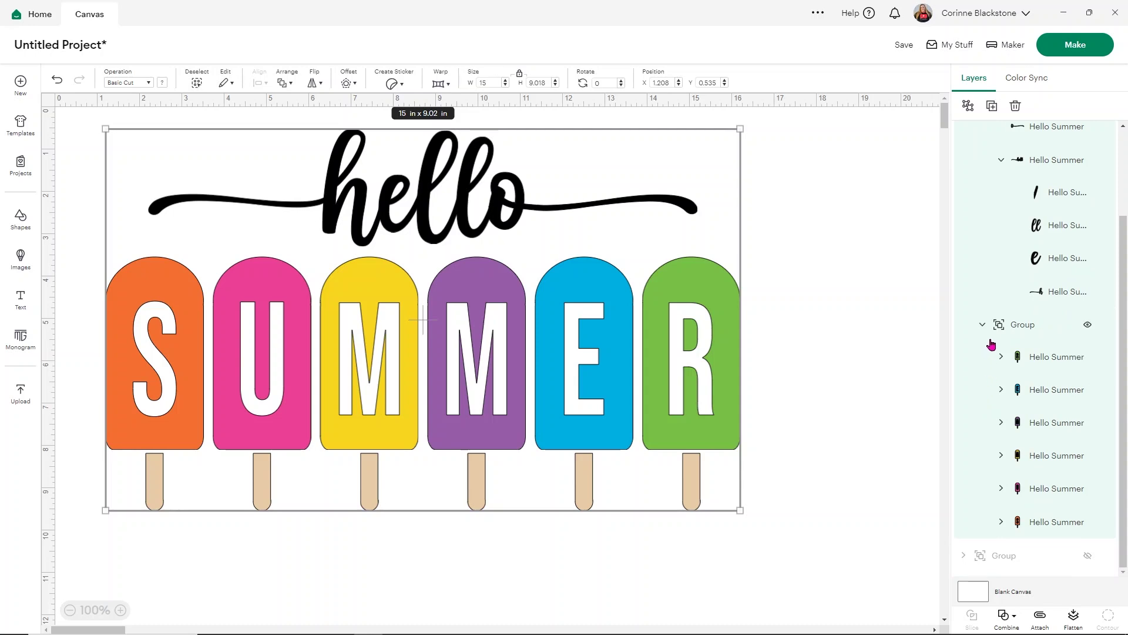
Expand each popsicle sub-group, including purple M and yellow, to show colour pieces and sticks.
{"action": "left_click", "coordinate": [1001, 357]}
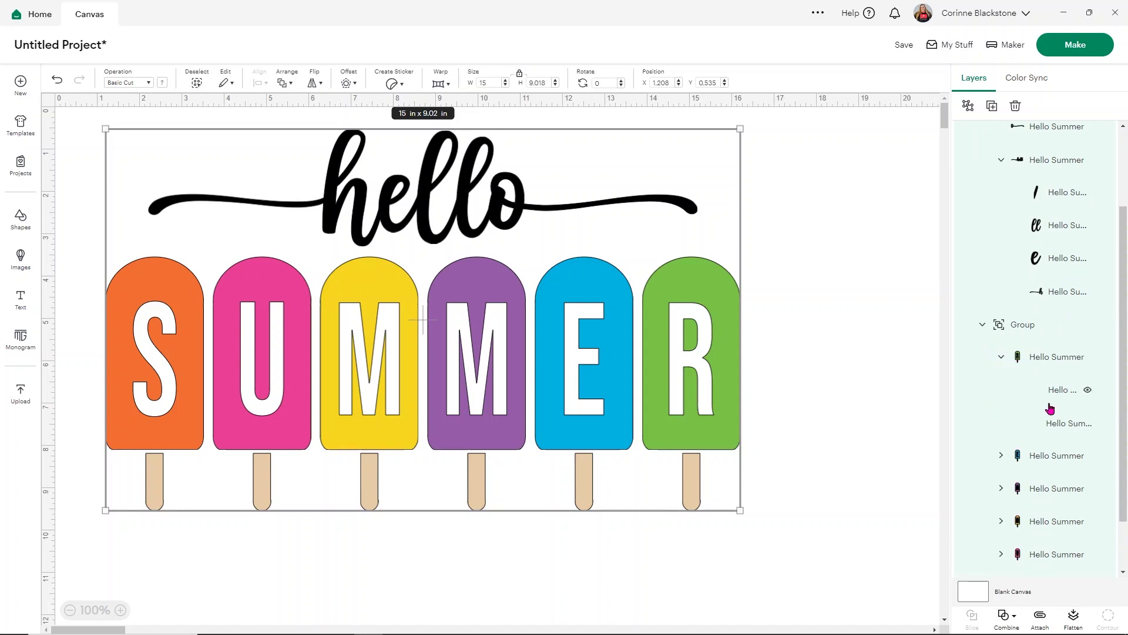
{"action": "left_click", "coordinate": [1001, 455]}
{"action": "scroll", "coordinate": [1003, 434], "scroll_direction": "down", "scroll_amount": 2}
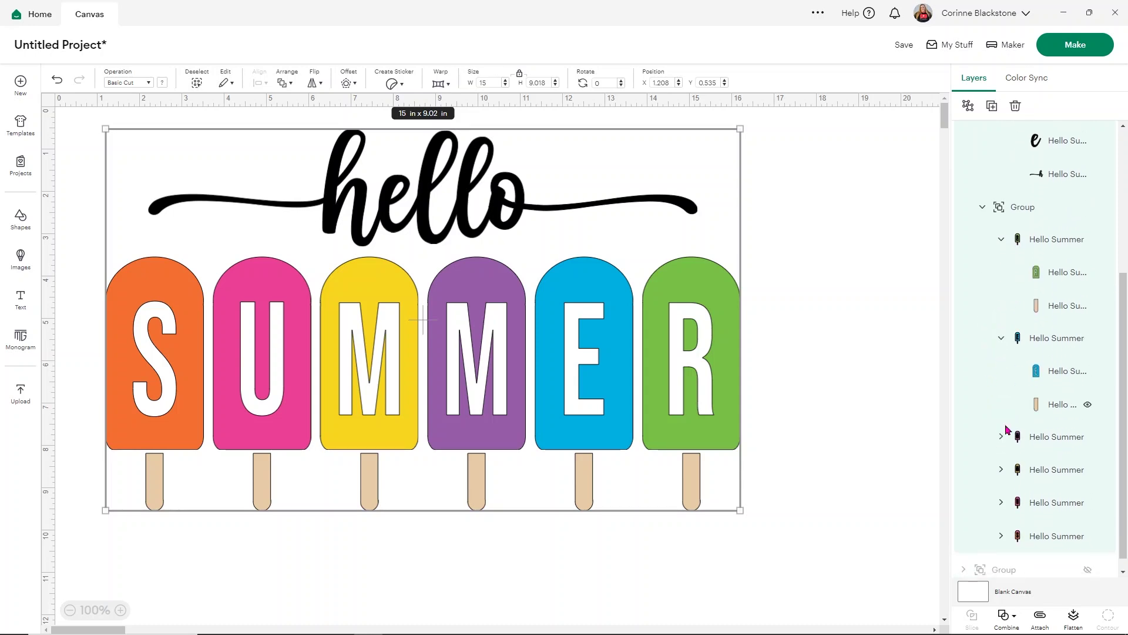
{"action": "left_click", "coordinate": [1001, 436]}
{"action": "scroll", "coordinate": [1005, 446], "scroll_direction": "down", "scroll_amount": 2}
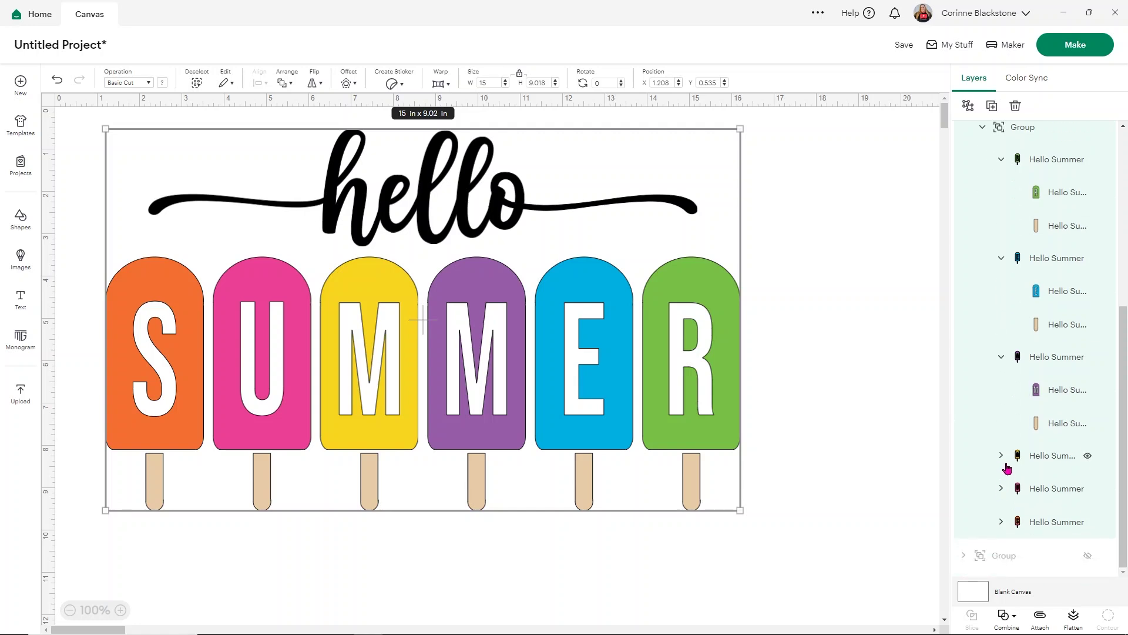
{"action": "left_click", "coordinate": [1002, 456]}
{"action": "scroll", "coordinate": [998, 493], "scroll_direction": "down", "scroll_amount": 2}
{"action": "left_click", "coordinate": [1000, 489]}
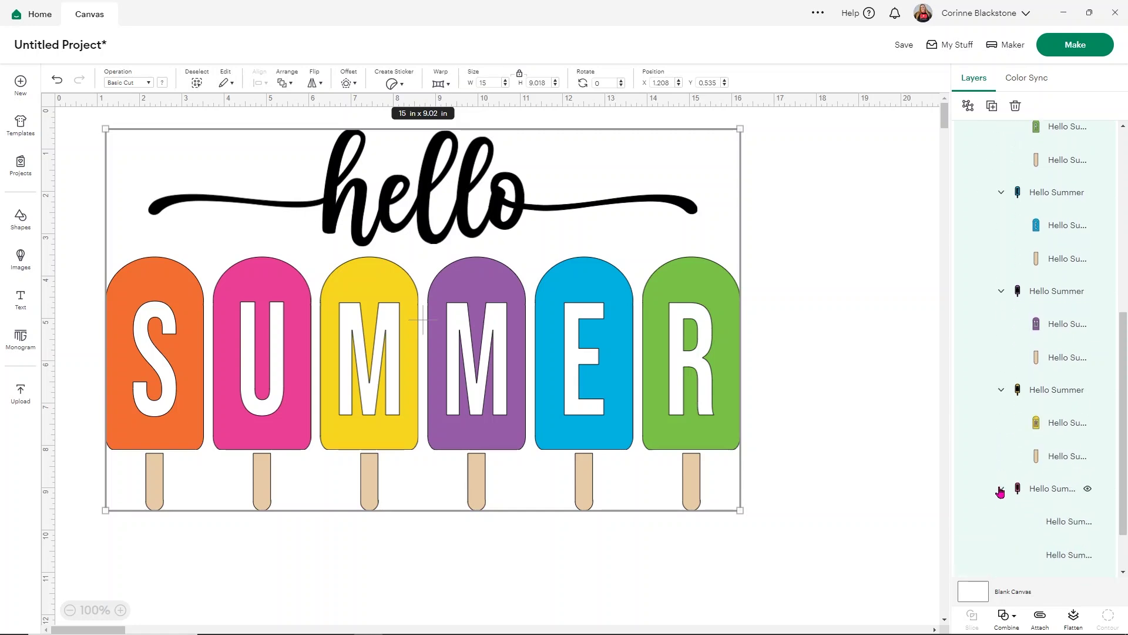
{"action": "scroll", "coordinate": [1005, 521], "scroll_direction": "down", "scroll_amount": 2}
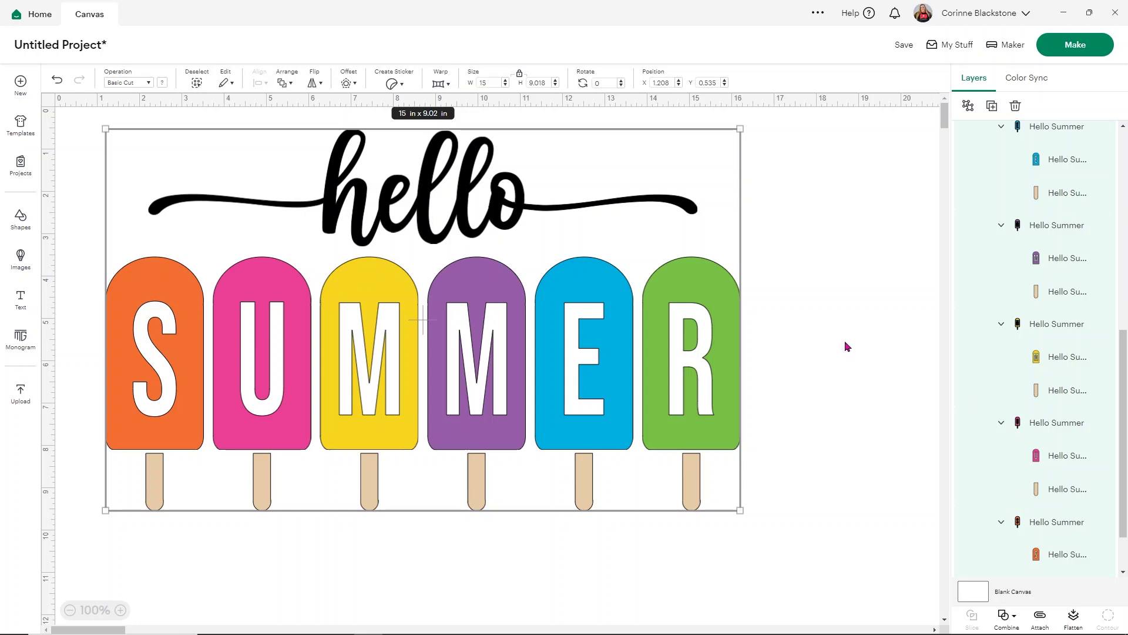
Scroll the Layers panel back to the top and send the design to the mat preview.
{"action": "scroll", "coordinate": [971, 275], "scroll_direction": "up", "scroll_amount": 6}
{"action": "scroll", "coordinate": [970, 275], "scroll_direction": "up", "scroll_amount": 2}
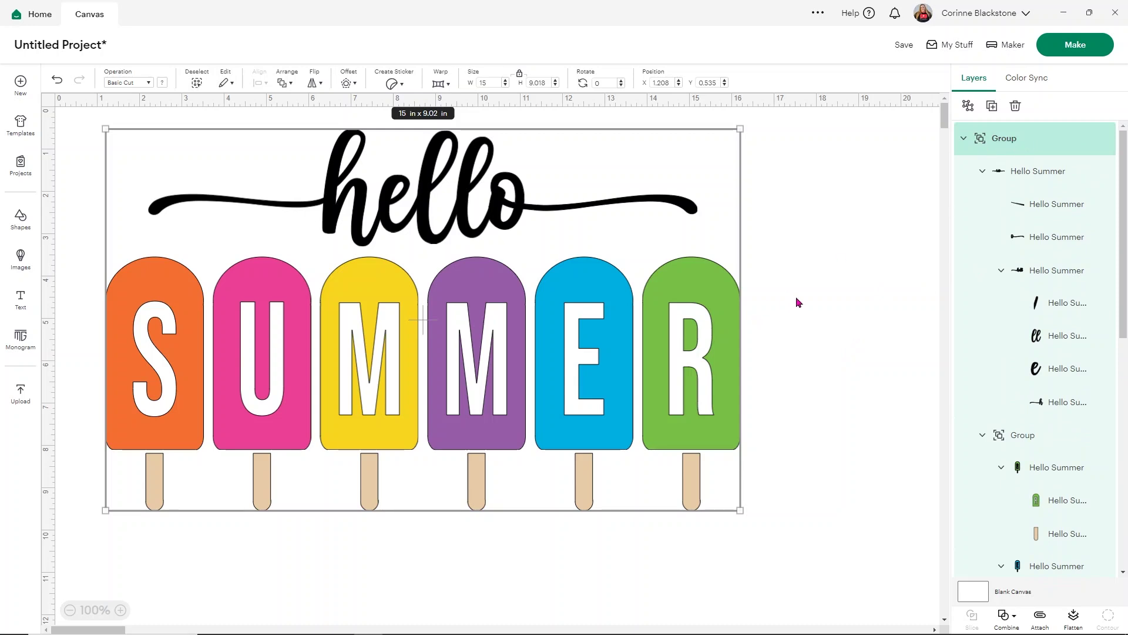
{"action": "left_click", "coordinate": [1071, 54]}
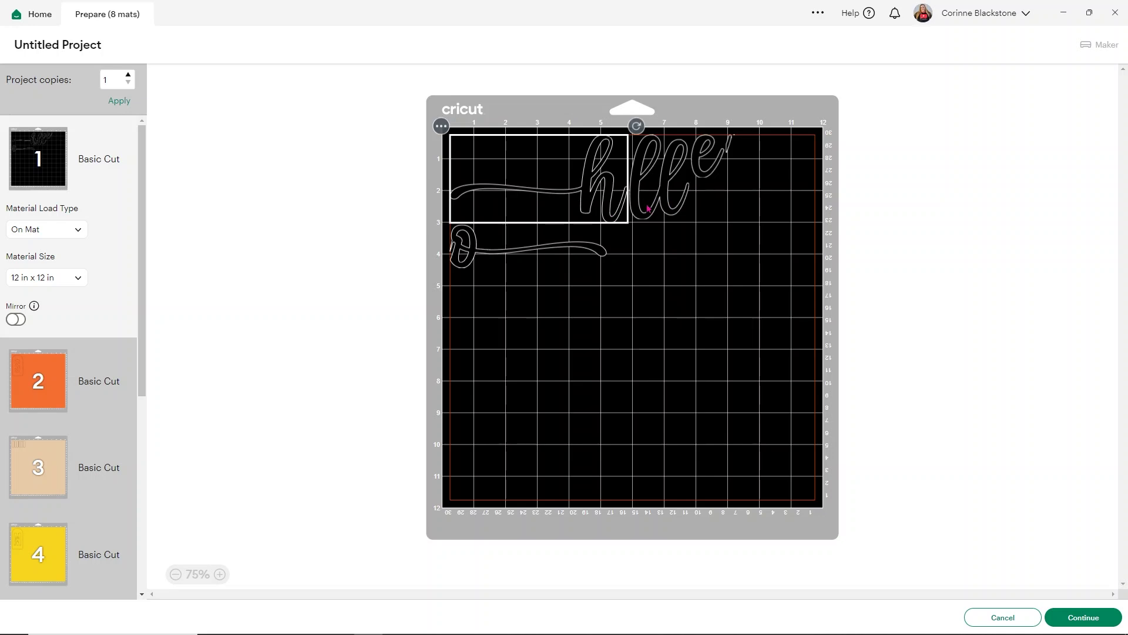
{"action": "left_click", "coordinate": [54, 386]}
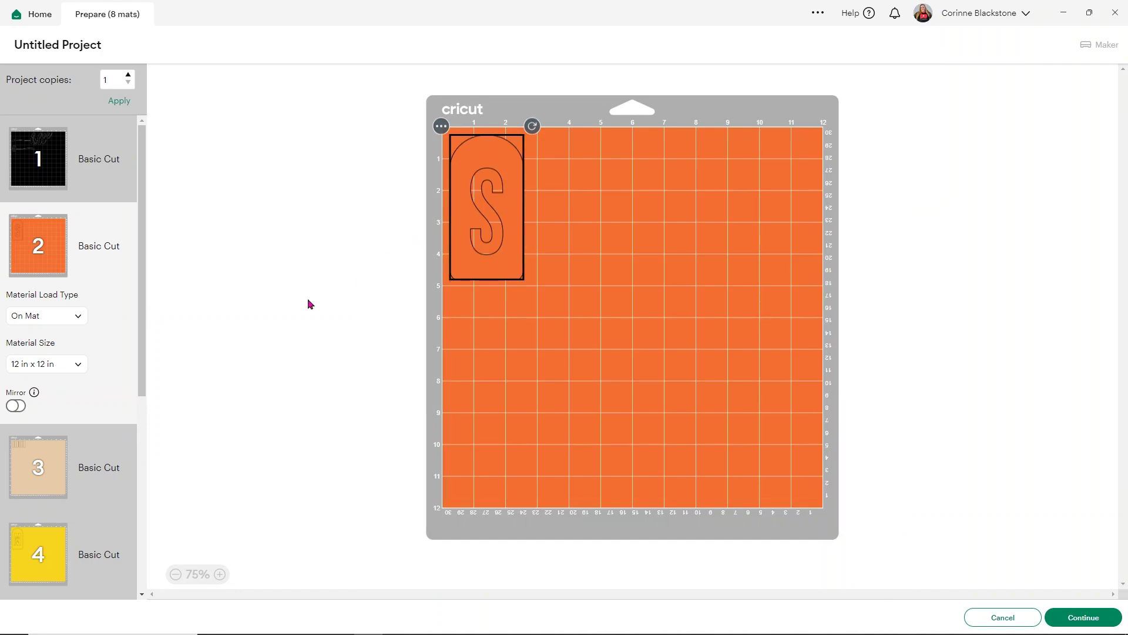
{"action": "left_click", "coordinate": [36, 464]}
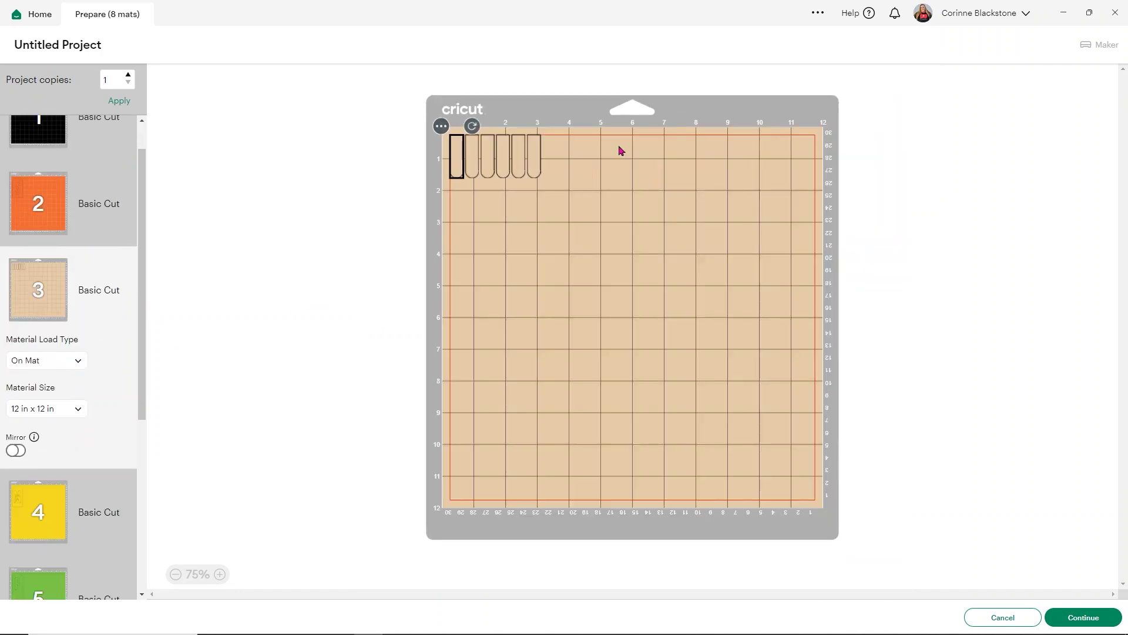
{"action": "scroll", "coordinate": [114, 419], "scroll_direction": "down", "scroll_amount": 5}
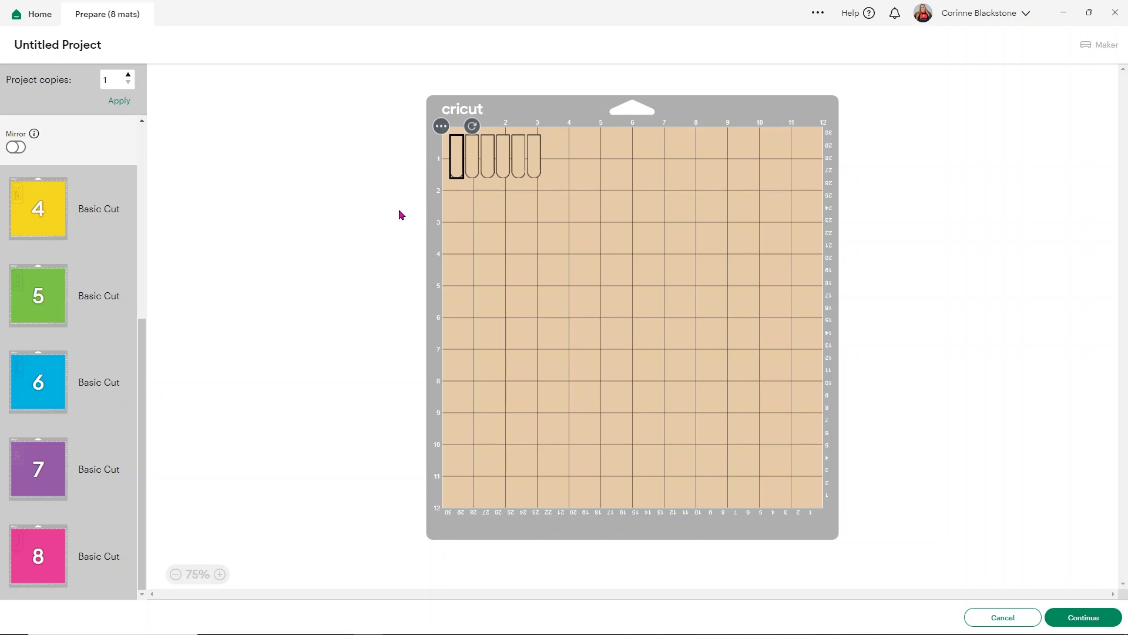
{"action": "left_click", "coordinate": [1016, 622]}
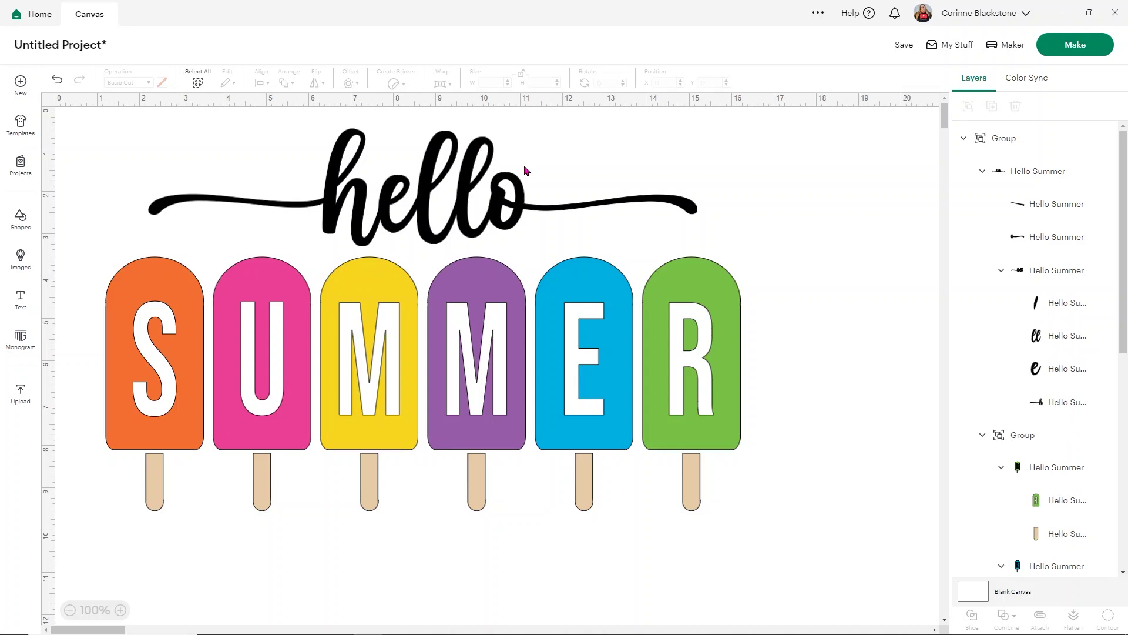
Ungroup the design, then the hello lettering, then the hello word into individual letters.
{"action": "left_click", "coordinate": [1004, 145]}
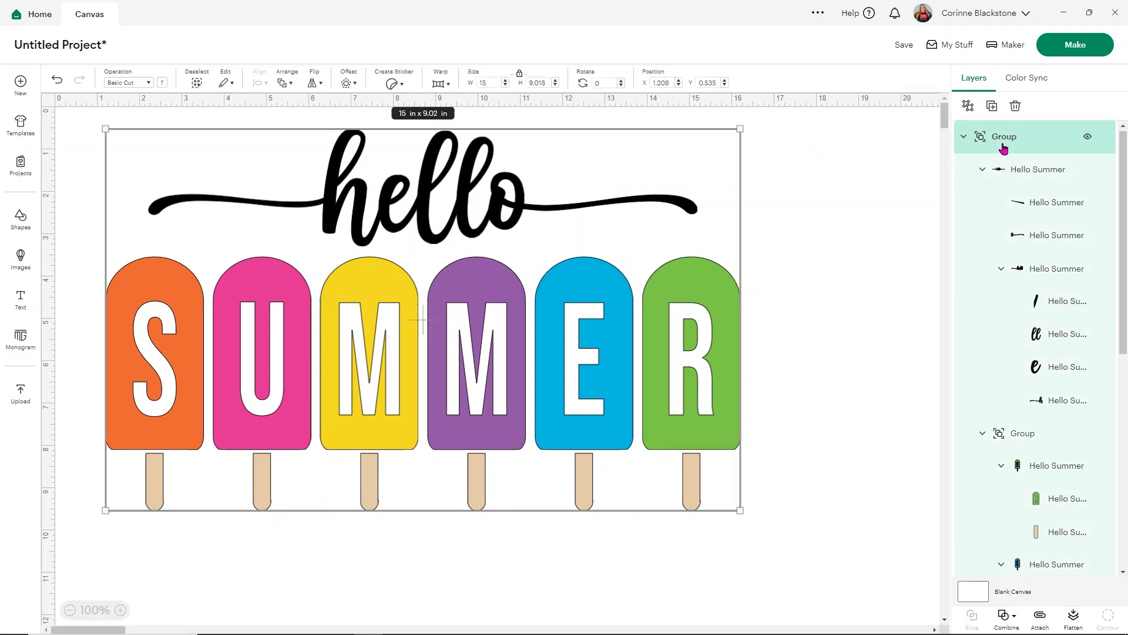
{"action": "left_click", "coordinate": [966, 108]}
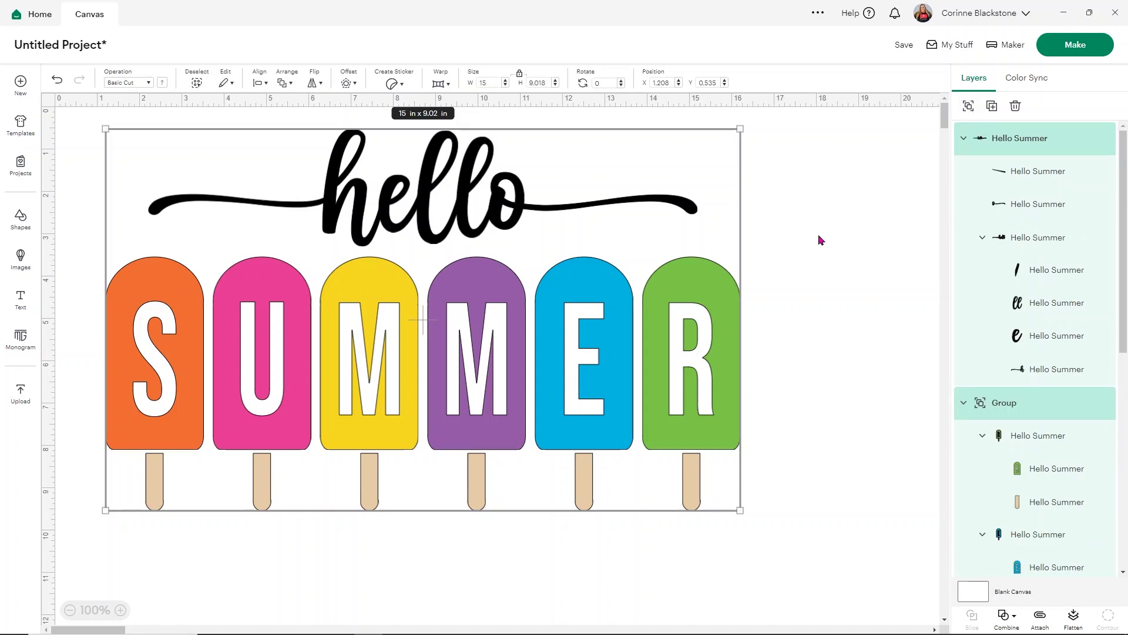
{"action": "left_click", "coordinate": [820, 233]}
{"action": "left_click", "coordinate": [1023, 134]}
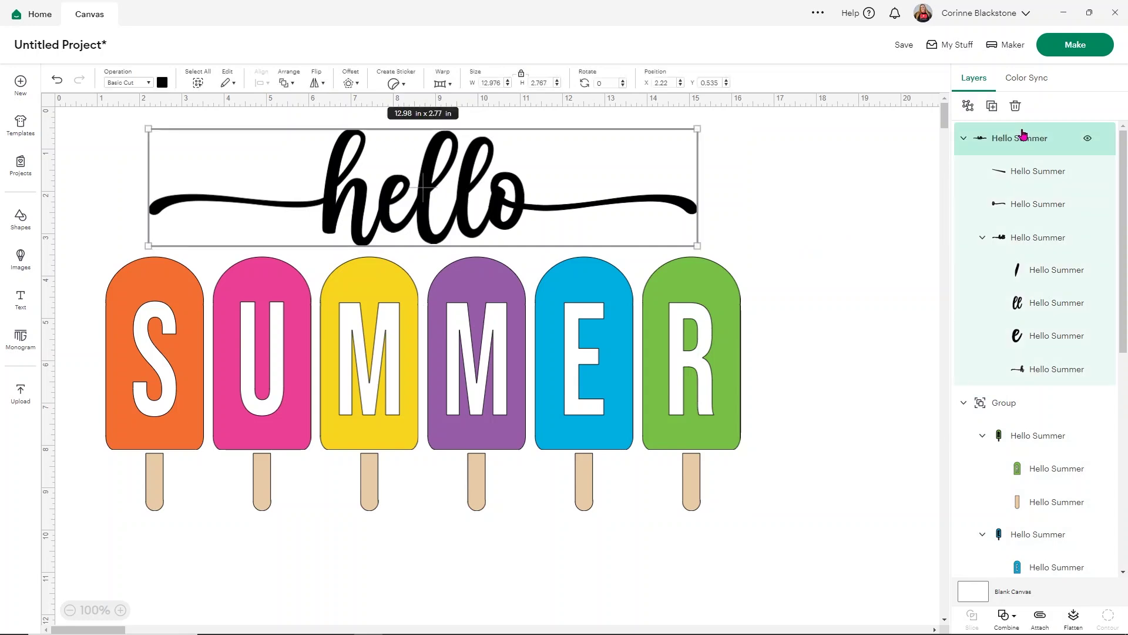
{"action": "left_click", "coordinate": [967, 106]}
{"action": "left_click", "coordinate": [863, 281]}
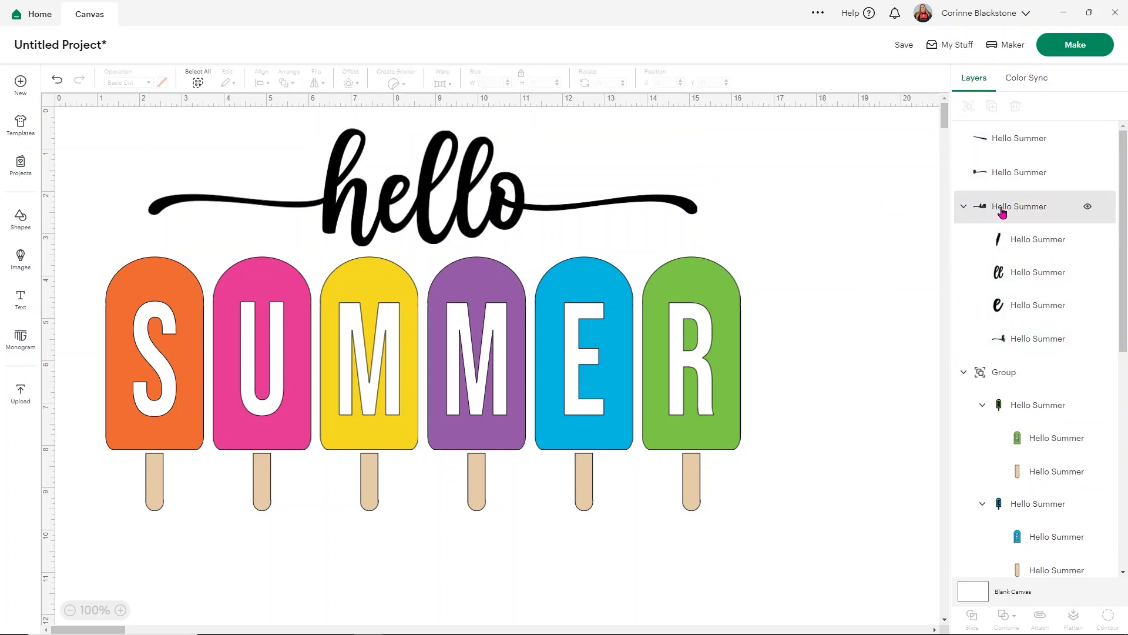
{"action": "left_click", "coordinate": [1002, 210]}
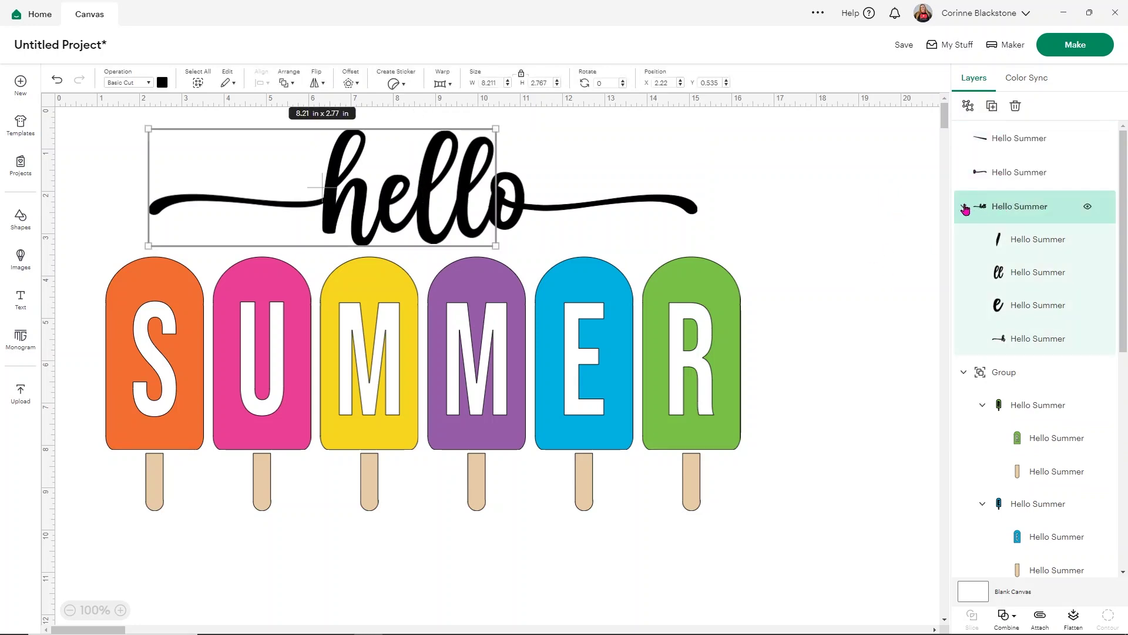
{"action": "left_click", "coordinate": [968, 106]}
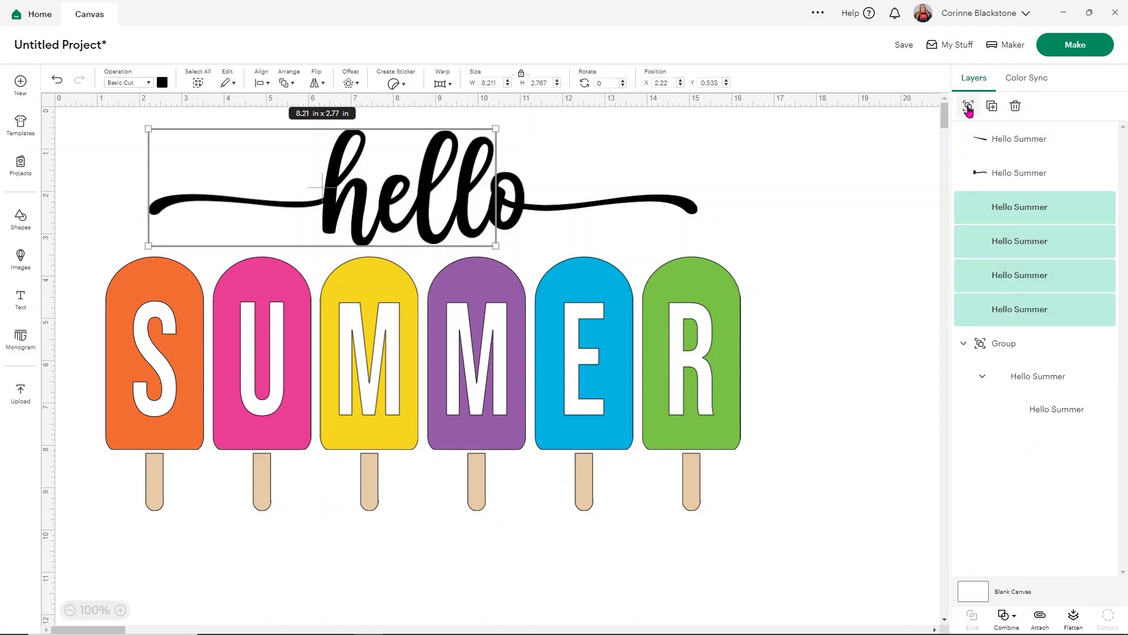
Ungroup the SUMMER group, then split the green R, blue E and purple M popsicles.
{"action": "left_click", "coordinate": [995, 347]}
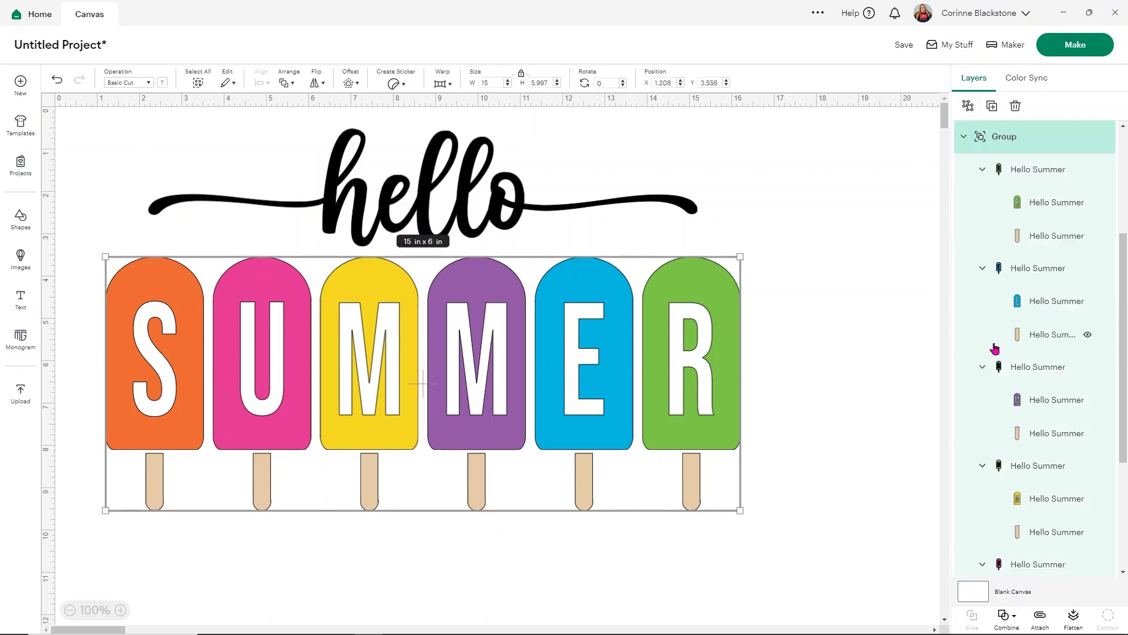
{"action": "left_click", "coordinate": [968, 106]}
{"action": "scroll", "coordinate": [943, 248], "scroll_direction": "down", "scroll_amount": 2}
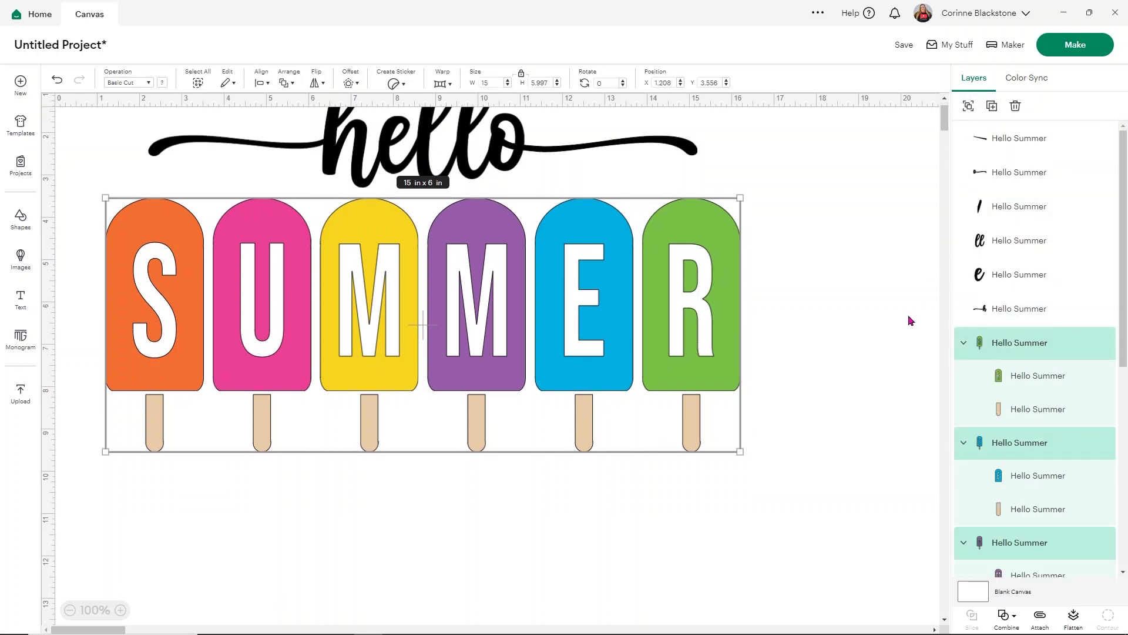
{"action": "left_click", "coordinate": [1015, 355]}
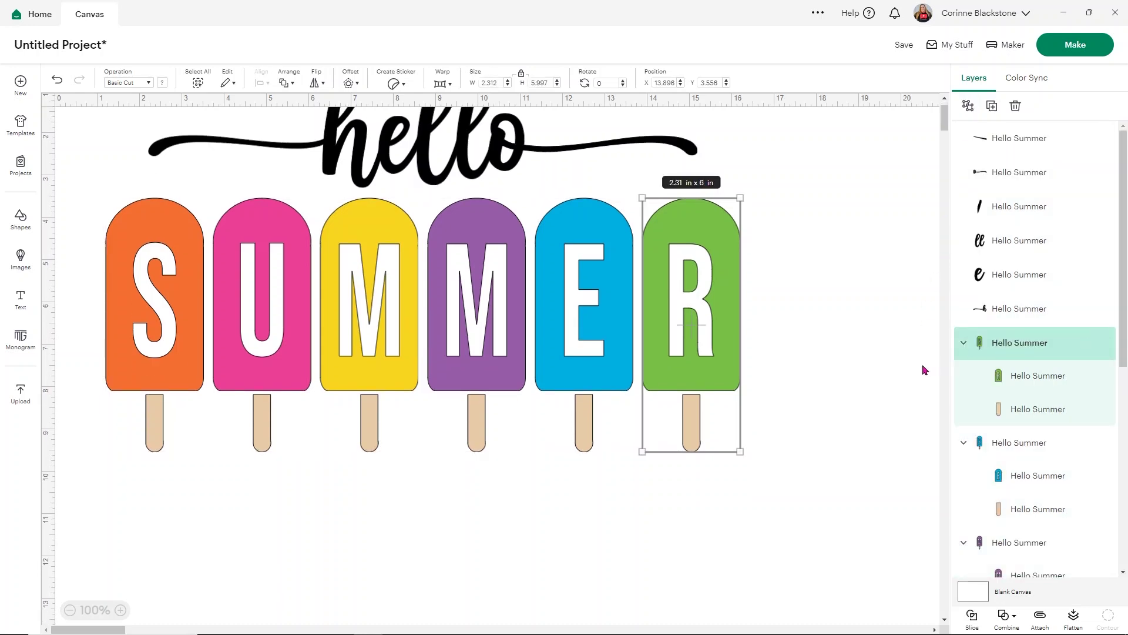
{"action": "left_click", "coordinate": [968, 107]}
{"action": "left_click", "coordinate": [968, 414]}
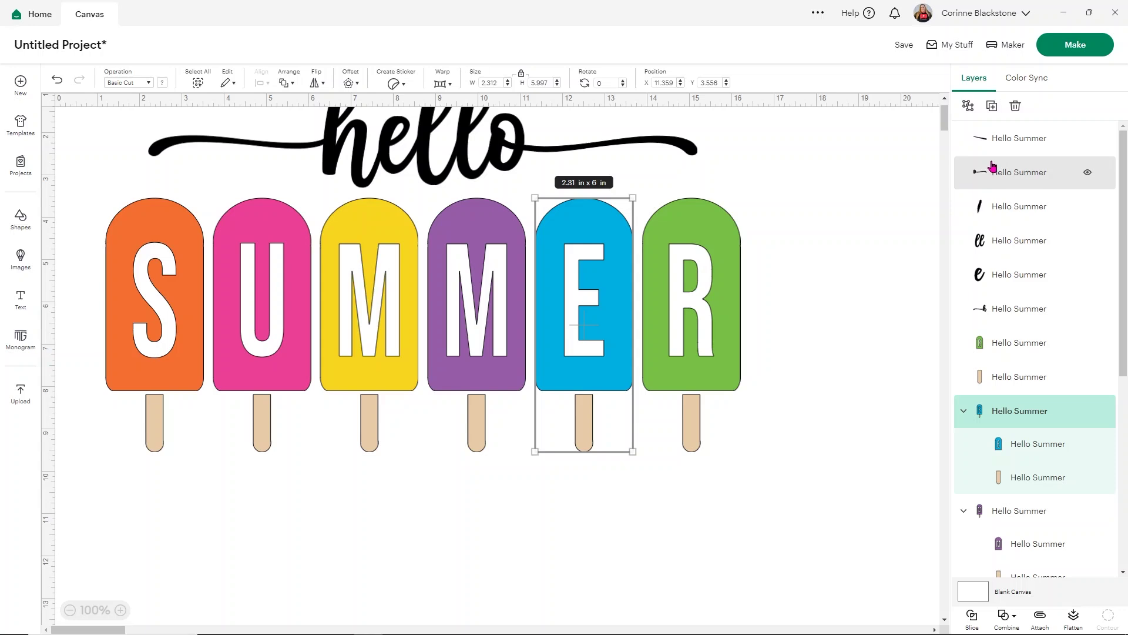
{"action": "left_click", "coordinate": [968, 106]}
{"action": "left_click", "coordinate": [1006, 476]}
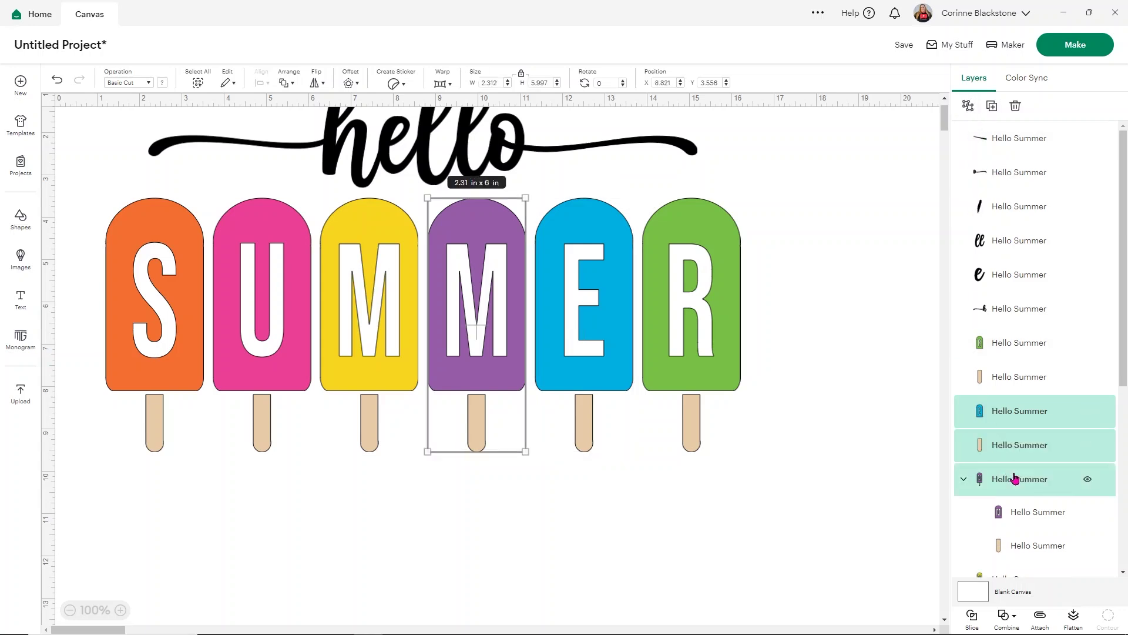
{"action": "left_click", "coordinate": [969, 107]}
Split the yellow M, pink U and orange S popsicles into separate body and stick layers.
{"action": "scroll", "coordinate": [1014, 376], "scroll_direction": "down", "scroll_amount": 4}
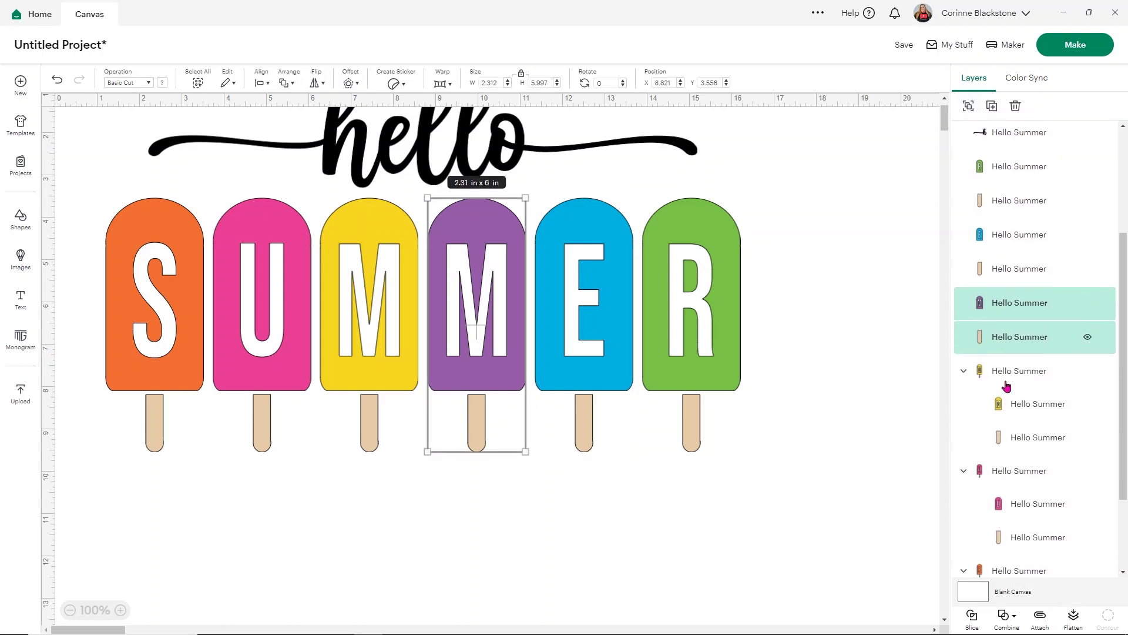
{"action": "left_click", "coordinate": [1015, 376]}
{"action": "left_click", "coordinate": [968, 107]}
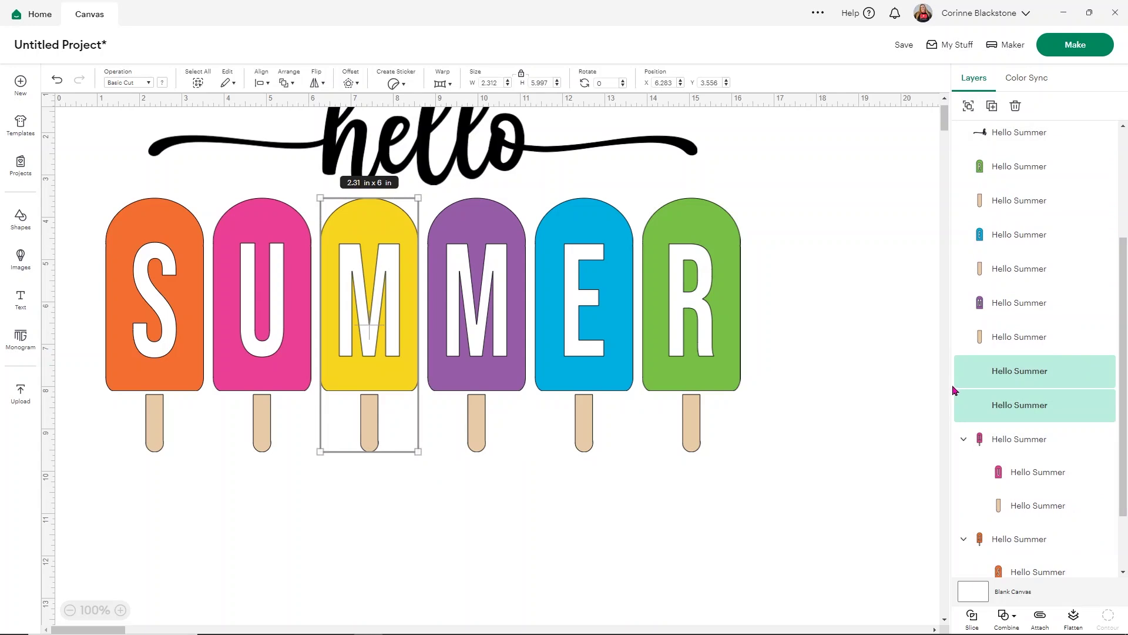
{"action": "left_click", "coordinate": [1021, 438]}
{"action": "left_click", "coordinate": [969, 106]}
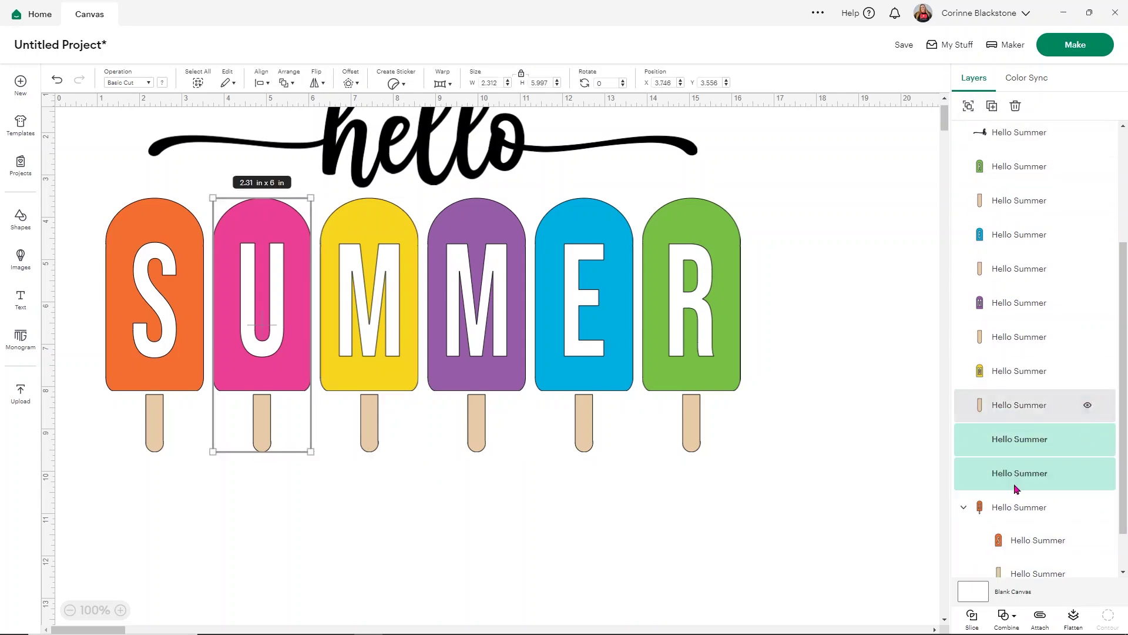
{"action": "left_click", "coordinate": [1026, 520]}
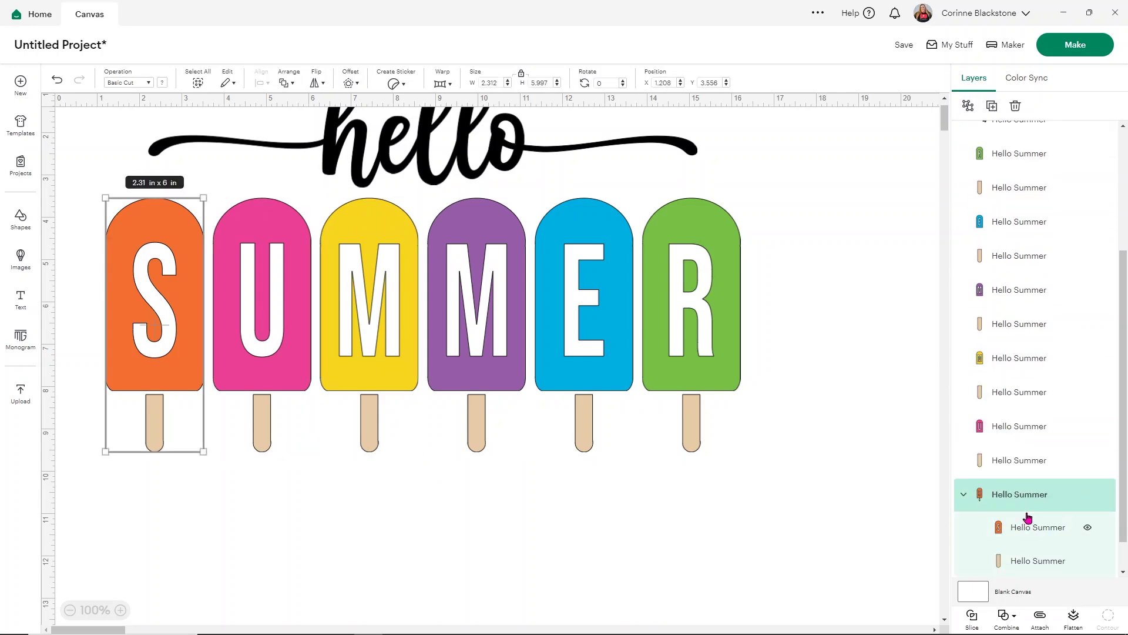
{"action": "left_click", "coordinate": [968, 107]}
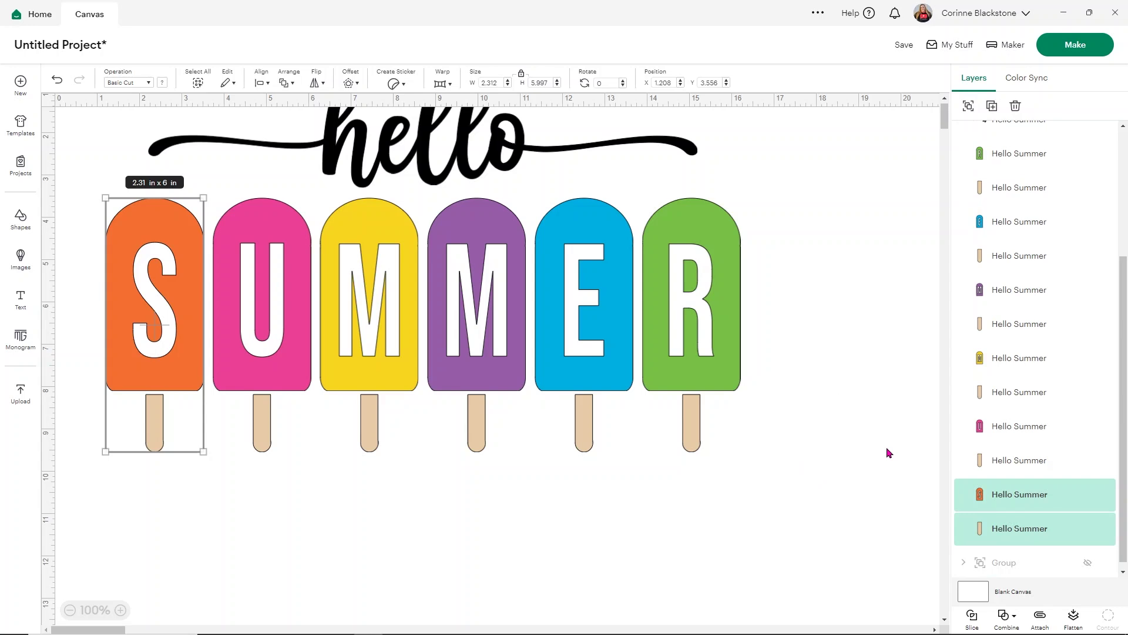
{"action": "scroll", "coordinate": [887, 453], "scroll_direction": "up", "scroll_amount": 1}
{"action": "left_click", "coordinate": [873, 369]}
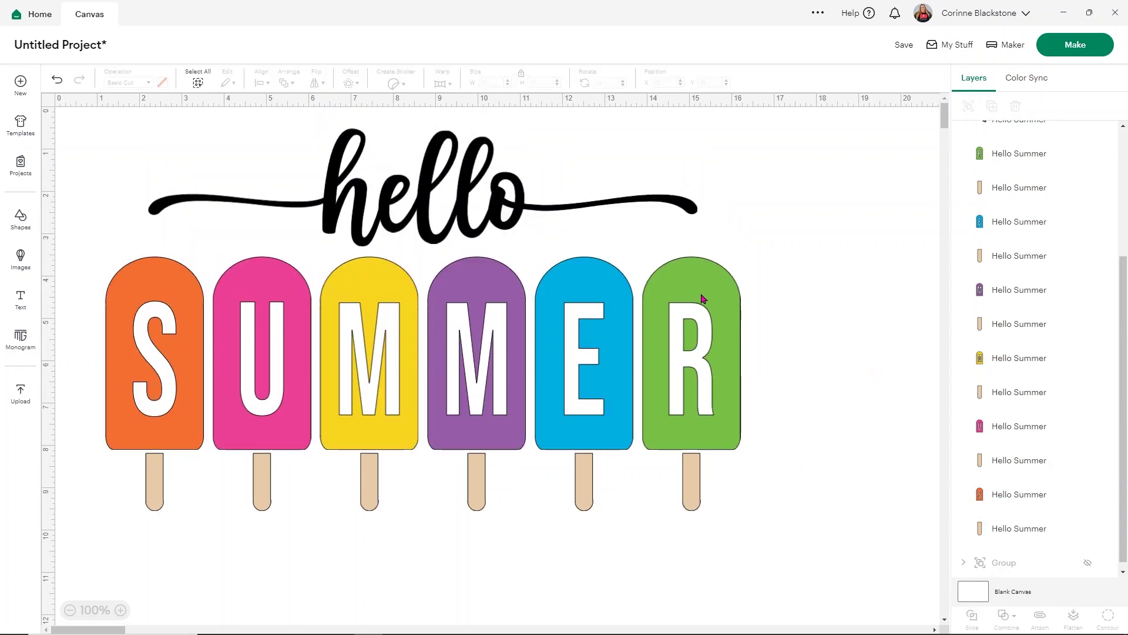
{"action": "left_click_drag", "start_coordinate": [702, 305], "coordinate": [836, 281]}
{"action": "left_click_drag", "start_coordinate": [626, 330], "coordinate": [719, 282]}
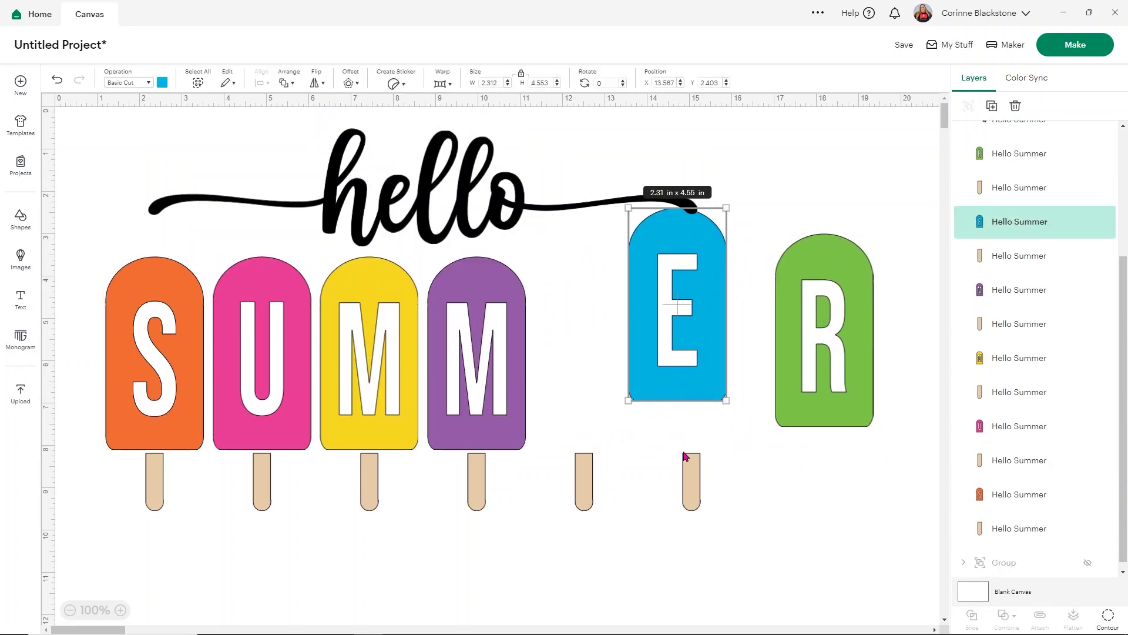
{"action": "left_click_drag", "start_coordinate": [688, 462], "coordinate": [782, 500]}
{"action": "left_click_drag", "start_coordinate": [581, 482], "coordinate": [596, 571]}
{"action": "left_click", "coordinate": [453, 188]}
{"action": "left_click_drag", "start_coordinate": [452, 188], "coordinate": [684, 168]}
{"action": "left_click_drag", "start_coordinate": [509, 213], "coordinate": [548, 277]}
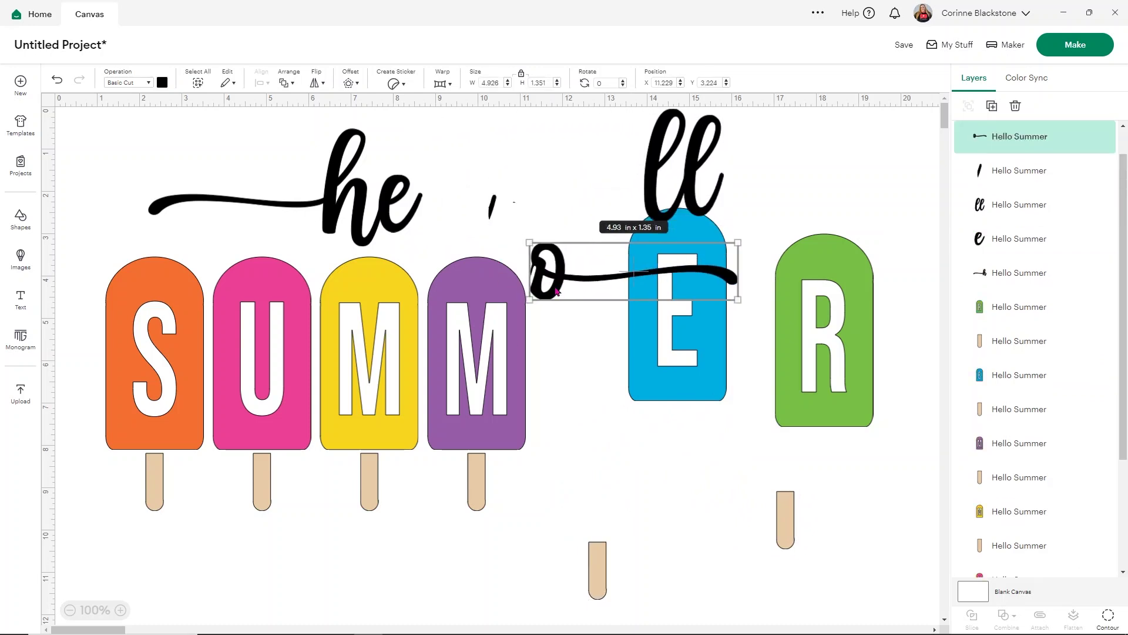
{"action": "mouse_move", "coordinate": [542, 262]}
{"action": "left_mouse_down"}
{"action": "mouse_move", "coordinate": [531, 191]}
{"action": "mouse_move", "coordinate": [503, 202]}
{"action": "mouse_move", "coordinate": [529, 235]}
{"action": "mouse_move", "coordinate": [498, 195]}
{"action": "left_mouse_up"}
{"action": "key", "text": "ctrl+z"}
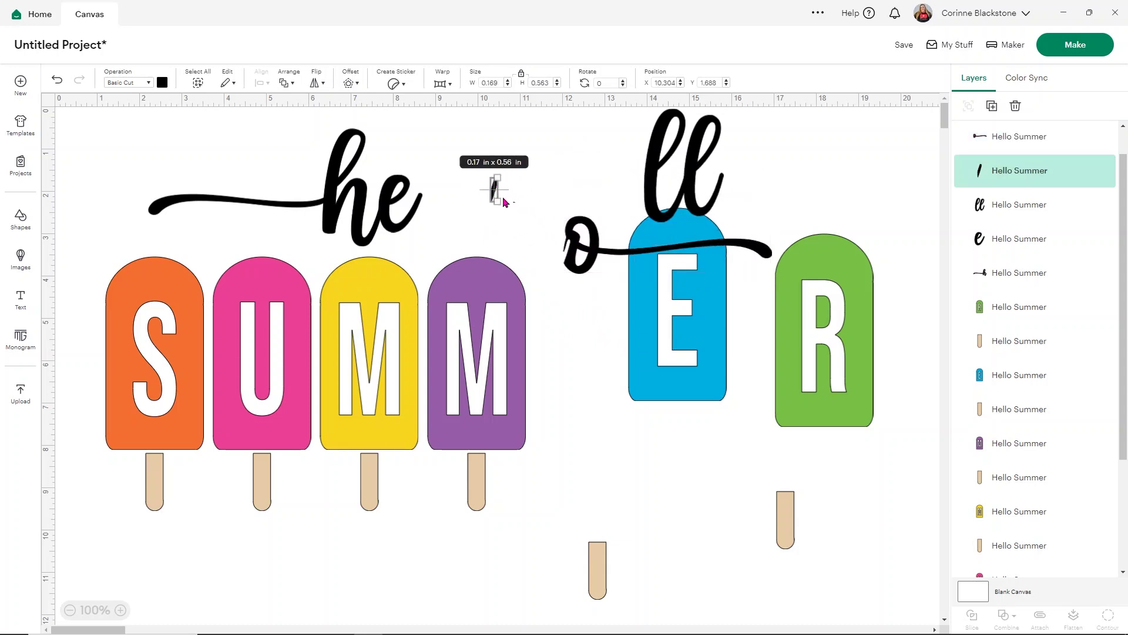
{"action": "left_click", "coordinate": [417, 207]}
{"action": "key", "text": "shift+Right"}
{"action": "left_click_drag", "start_coordinate": [387, 222], "coordinate": [351, 220]}
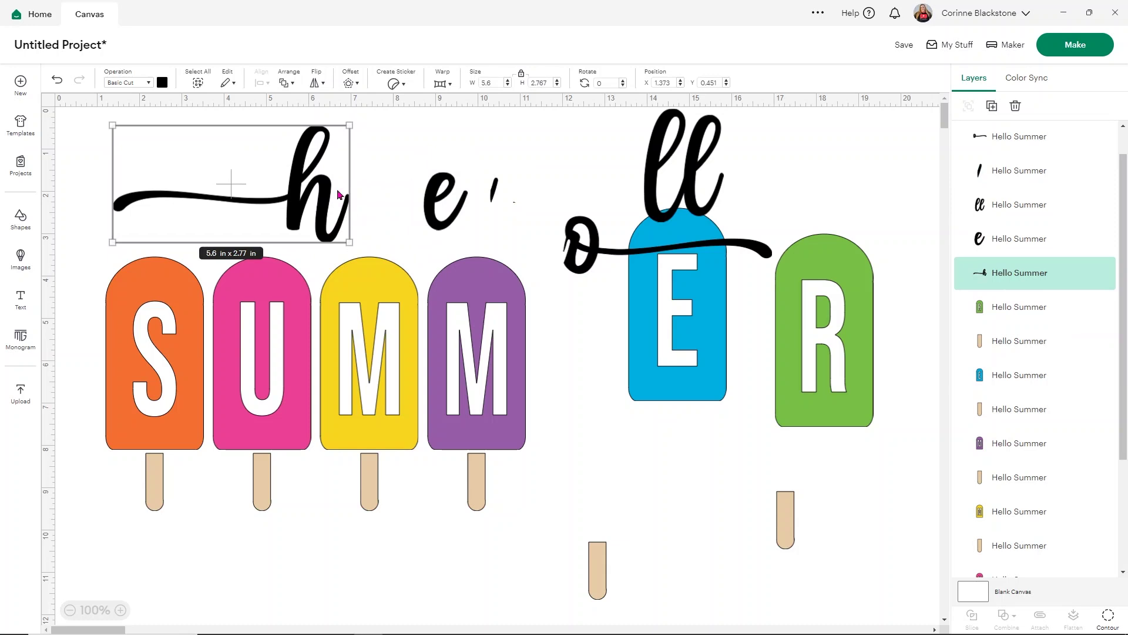
{"action": "left_click", "coordinate": [57, 82]}
{"action": "left_click", "coordinate": [58, 82]}
{"action": "left_click", "coordinate": [58, 81]}
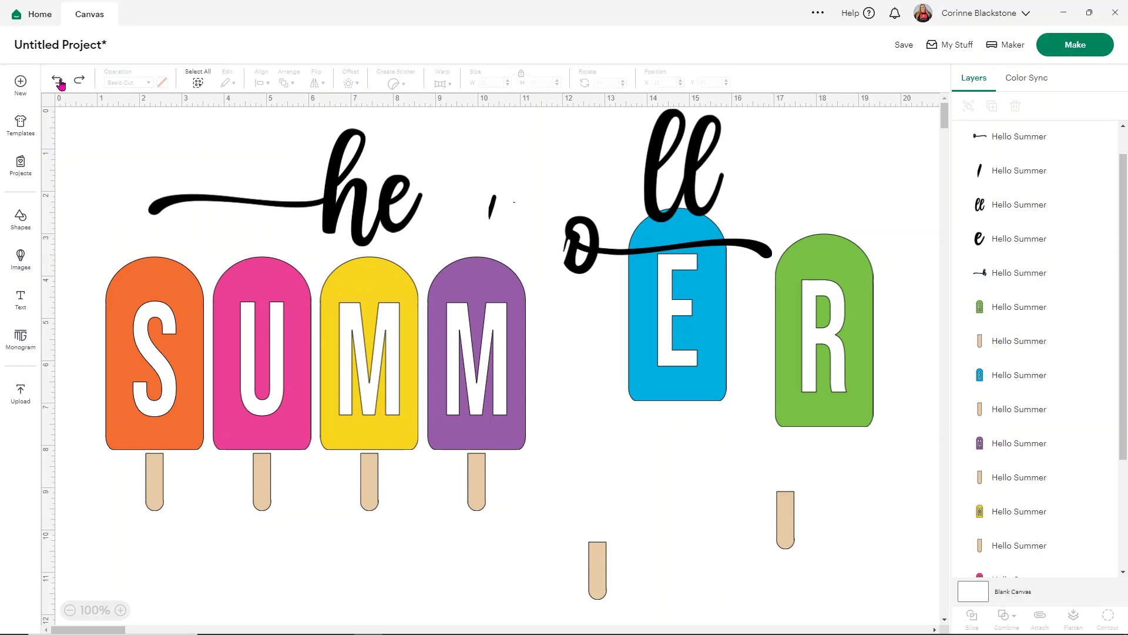
{"action": "left_click", "coordinate": [58, 82]}
{"action": "left_click", "coordinate": [57, 82]}
{"action": "left_click", "coordinate": [57, 81]}
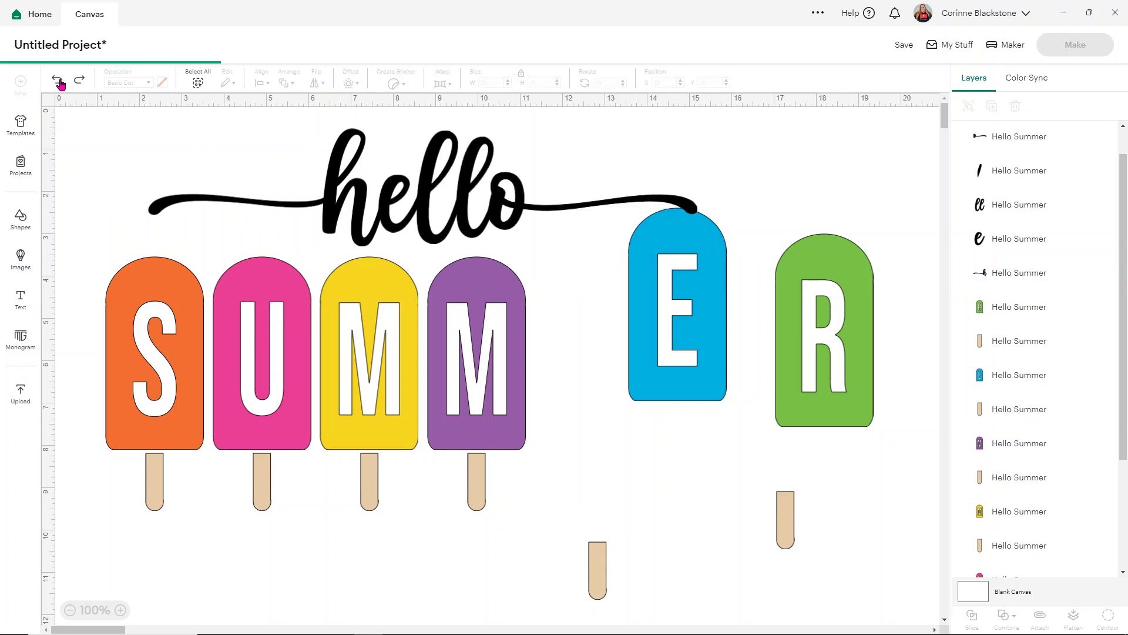
{"action": "left_click", "coordinate": [57, 82]}
{"action": "left_click", "coordinate": [57, 81]}
{"action": "left_click", "coordinate": [58, 81]}
{"action": "left_click", "coordinate": [57, 81]}
{"action": "left_click", "coordinate": [58, 81]}
{"action": "left_click", "coordinate": [57, 82]}
{"action": "left_click", "coordinate": [58, 82]}
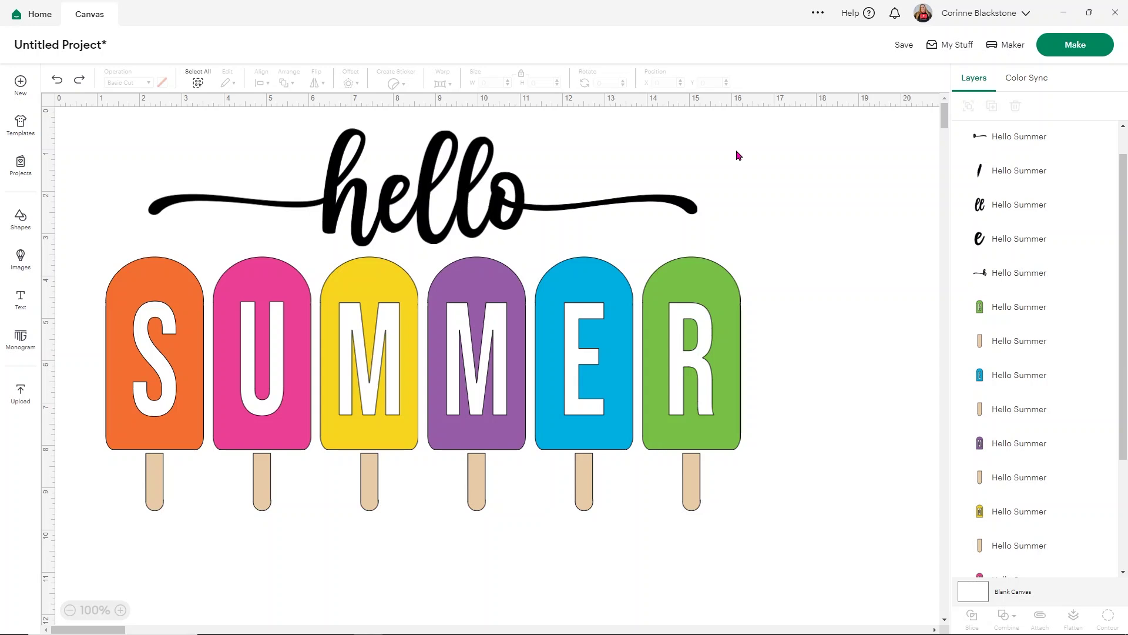
Marquee-select all six hello script letter and swash pieces on the canvas.
{"action": "left_click_drag", "start_coordinate": [128, 132], "coordinate": [694, 218]}
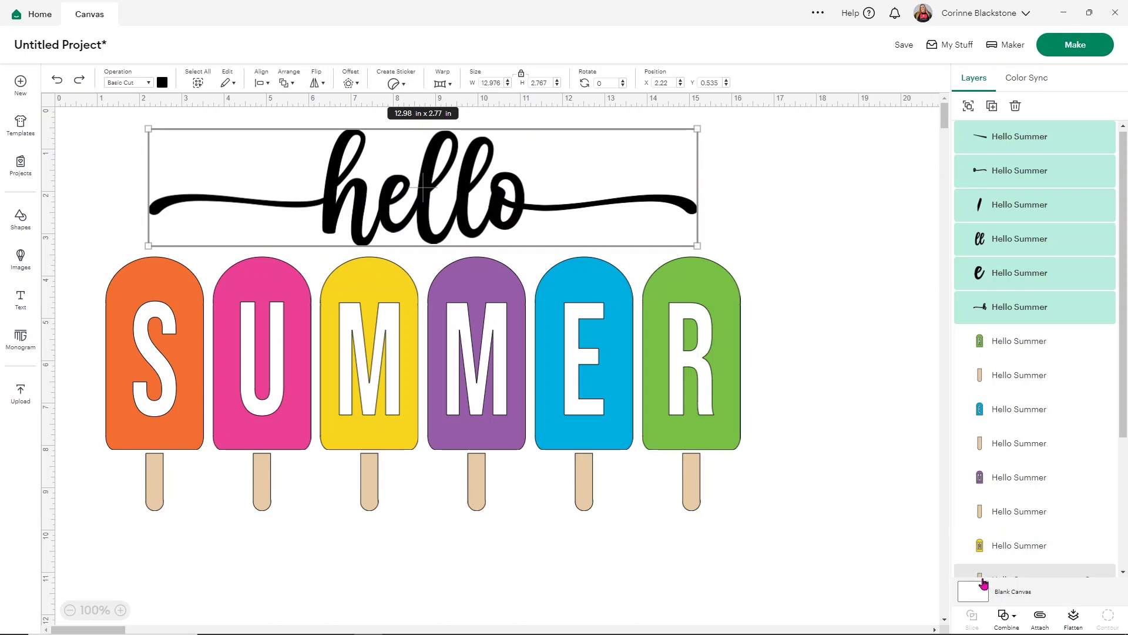
Combine the six selected hello pieces with Unite, then deselect.
{"action": "left_click", "coordinate": [1008, 619]}
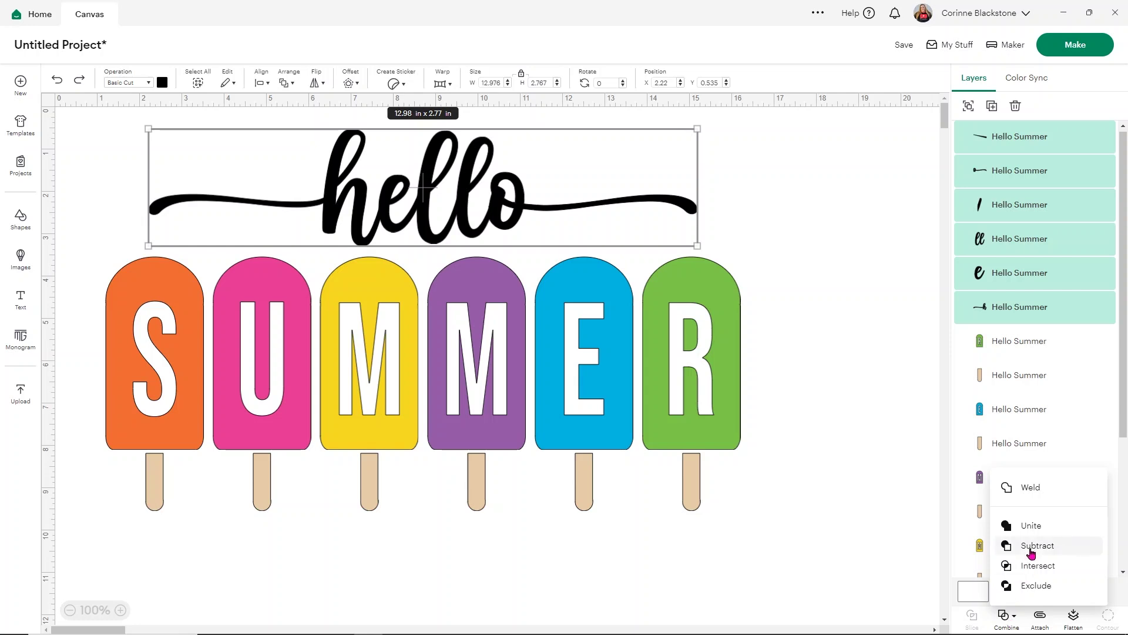
{"action": "left_click", "coordinate": [1031, 526]}
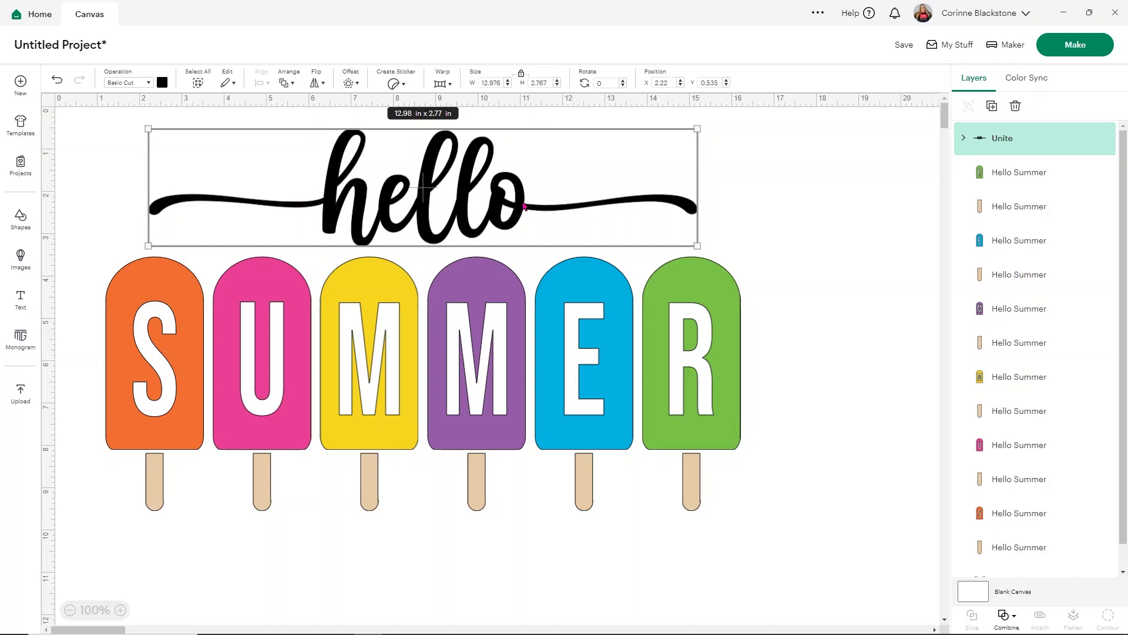
{"action": "left_click", "coordinate": [741, 523]}
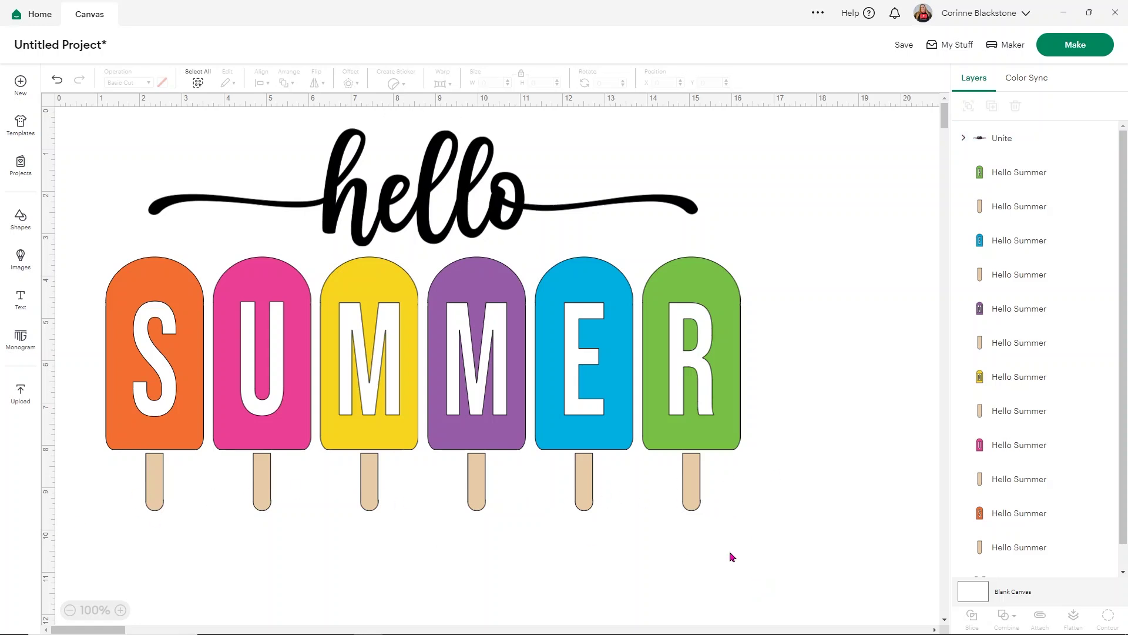
Attach all six popsicle sticks into one Attach group, check its contents, and choose Make.
{"action": "left_click_drag", "start_coordinate": [770, 534], "coordinate": [52, 494]}
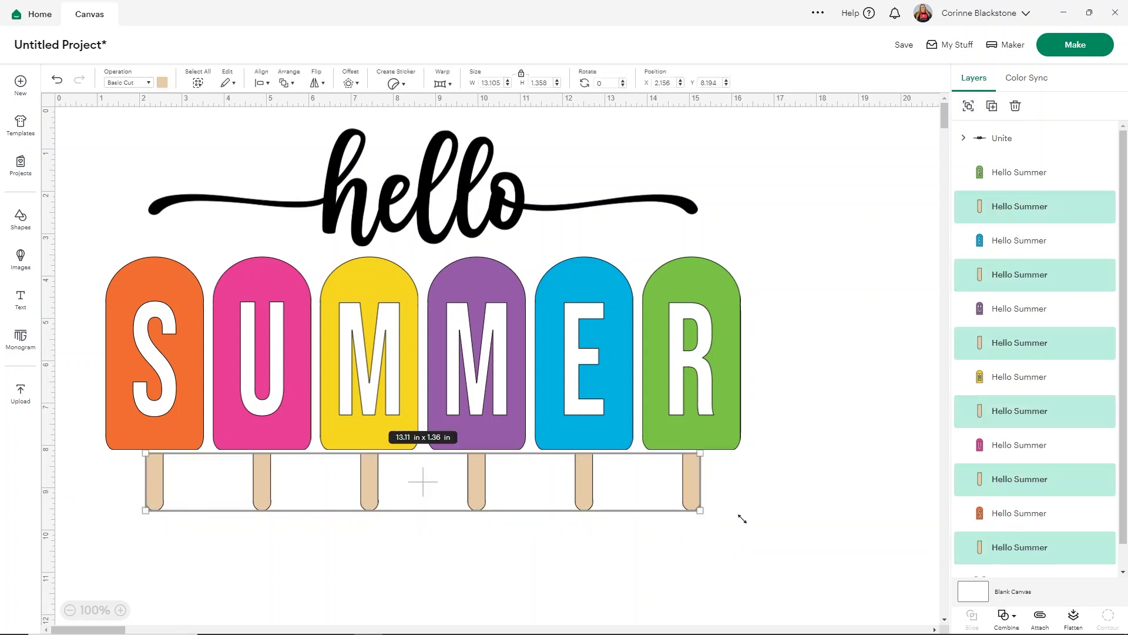
{"action": "left_click", "coordinate": [1042, 620]}
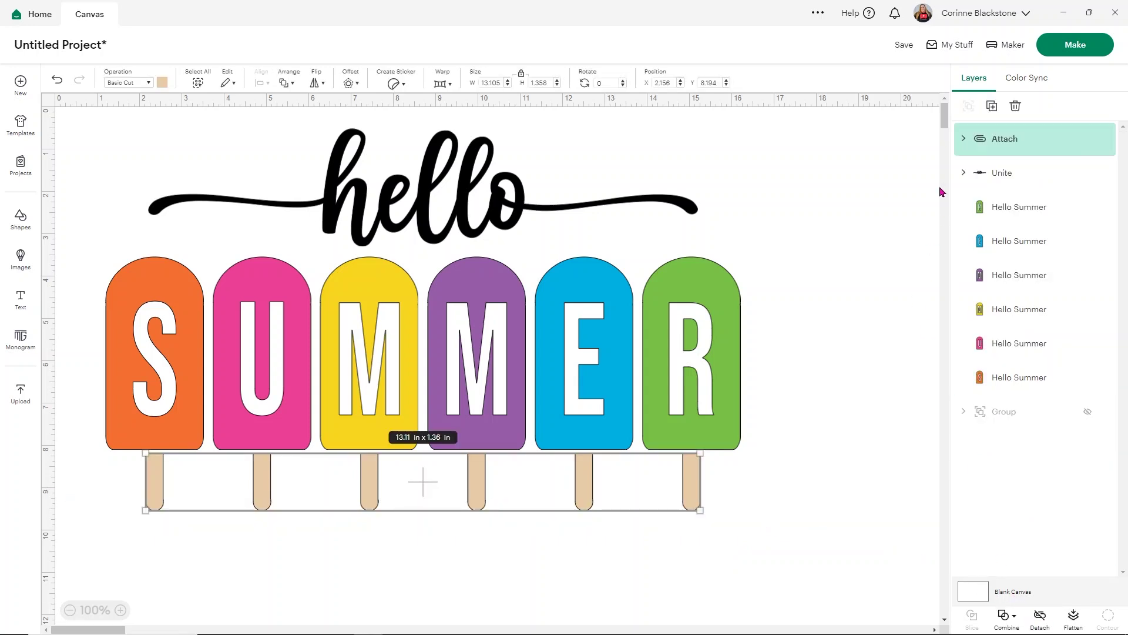
{"action": "left_click", "coordinate": [964, 138]}
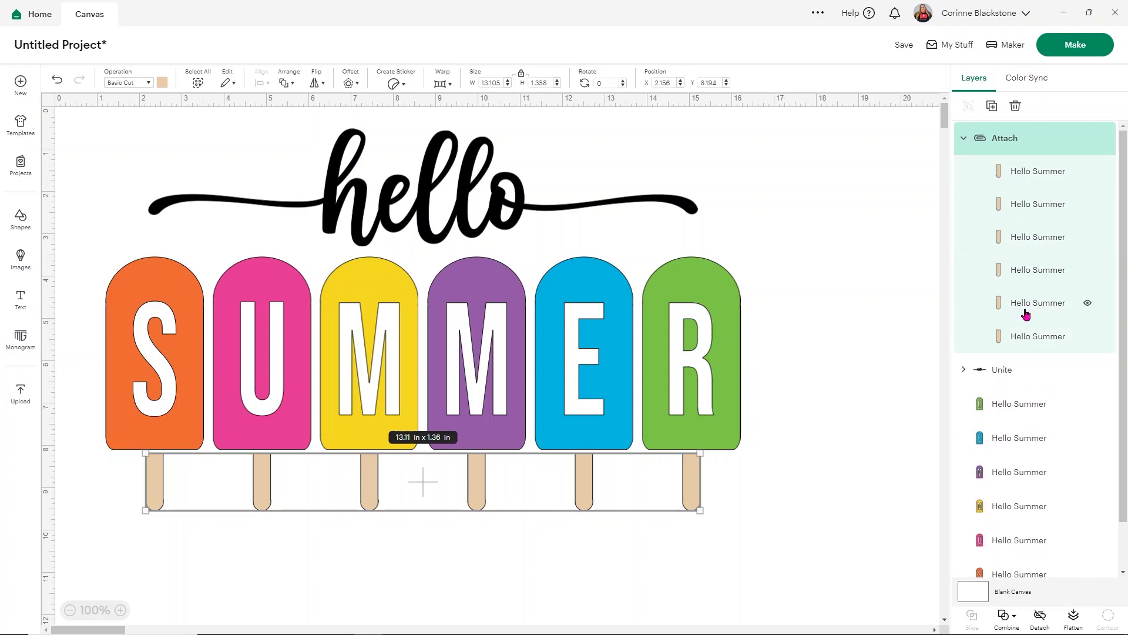
{"action": "left_click", "coordinate": [1053, 55]}
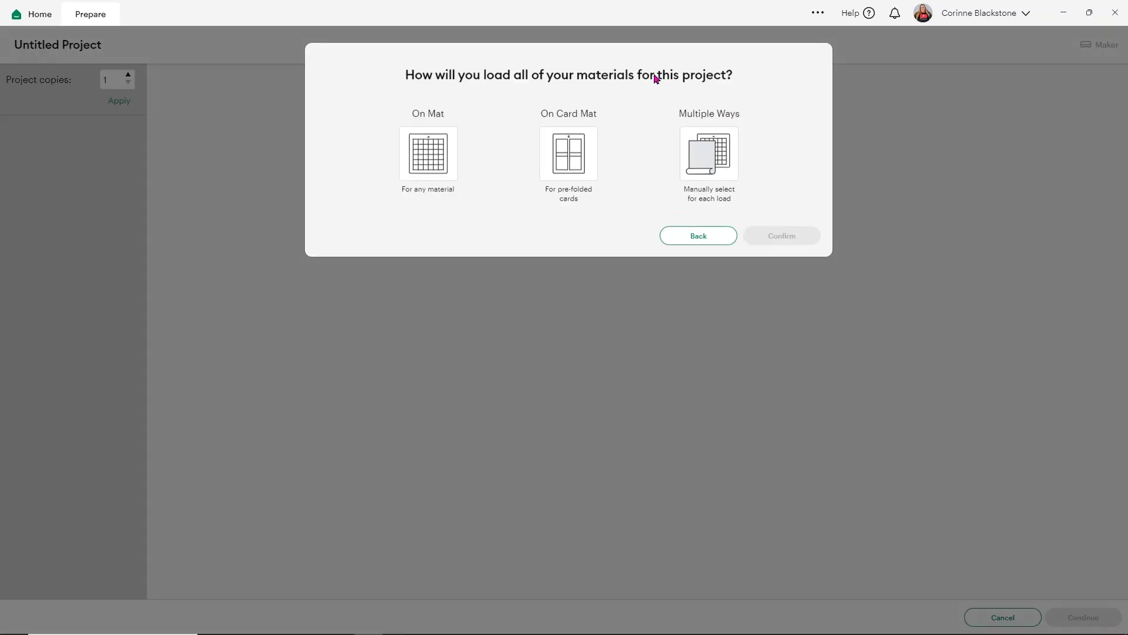
Load materials on a standard mat, preview orange mat 2 and beige mat 3, then cancel to canvas.
{"action": "left_click", "coordinate": [427, 163]}
{"action": "left_click", "coordinate": [770, 274]}
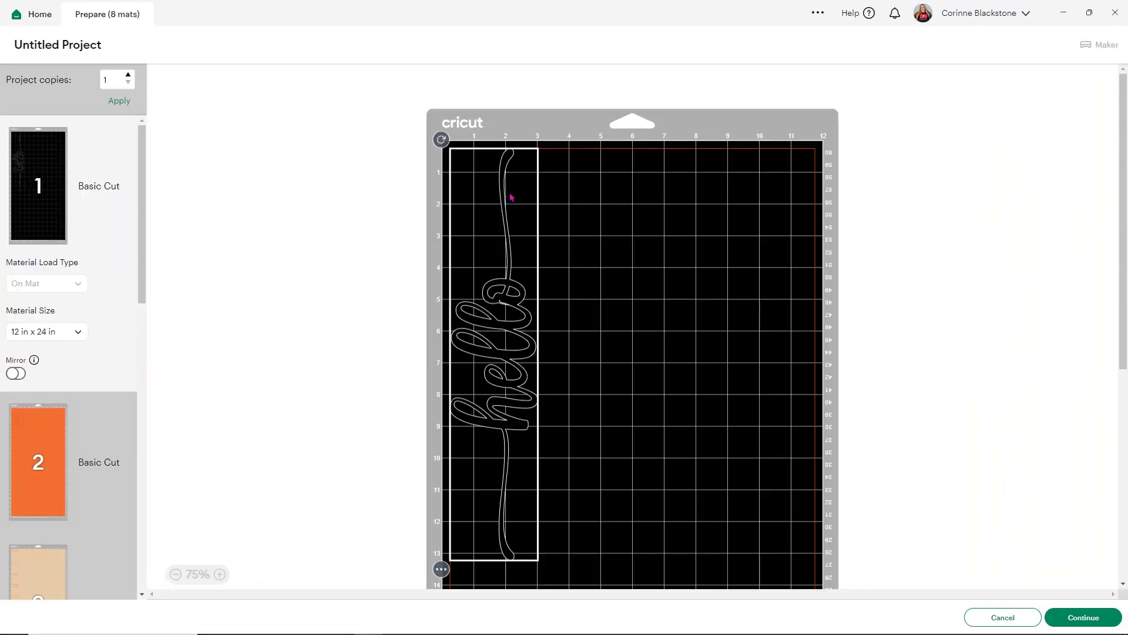
{"action": "scroll", "coordinate": [513, 233], "scroll_direction": "down", "scroll_amount": 1}
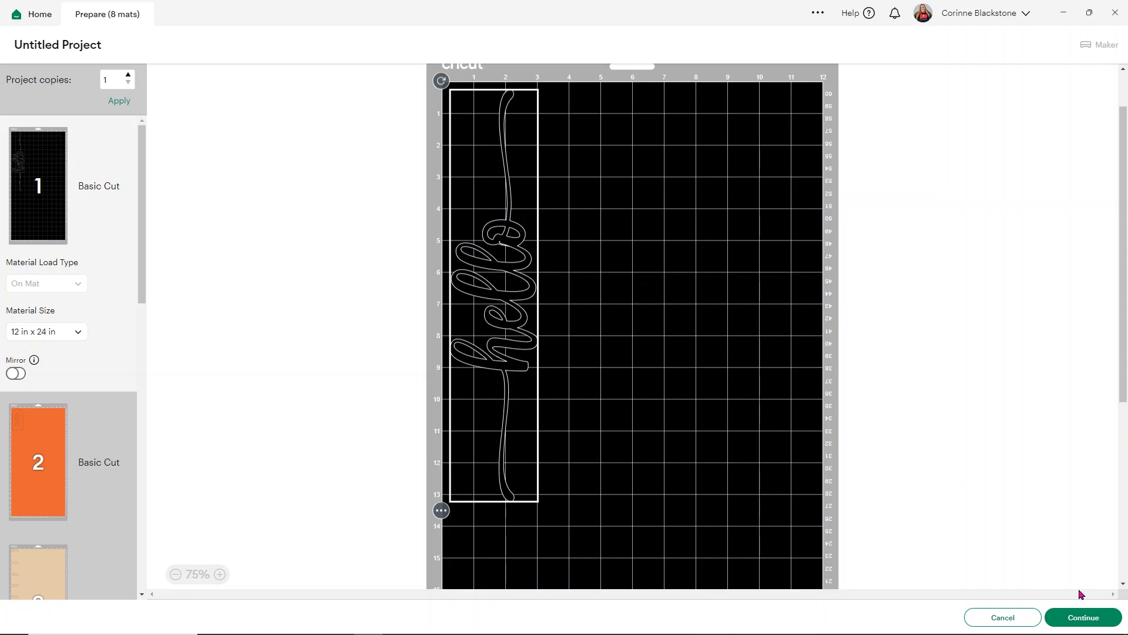
{"action": "scroll", "coordinate": [221, 469], "scroll_direction": "down", "scroll_amount": 1}
{"action": "scroll", "coordinate": [55, 457], "scroll_direction": "down", "scroll_amount": 1}
{"action": "left_click", "coordinate": [55, 457]}
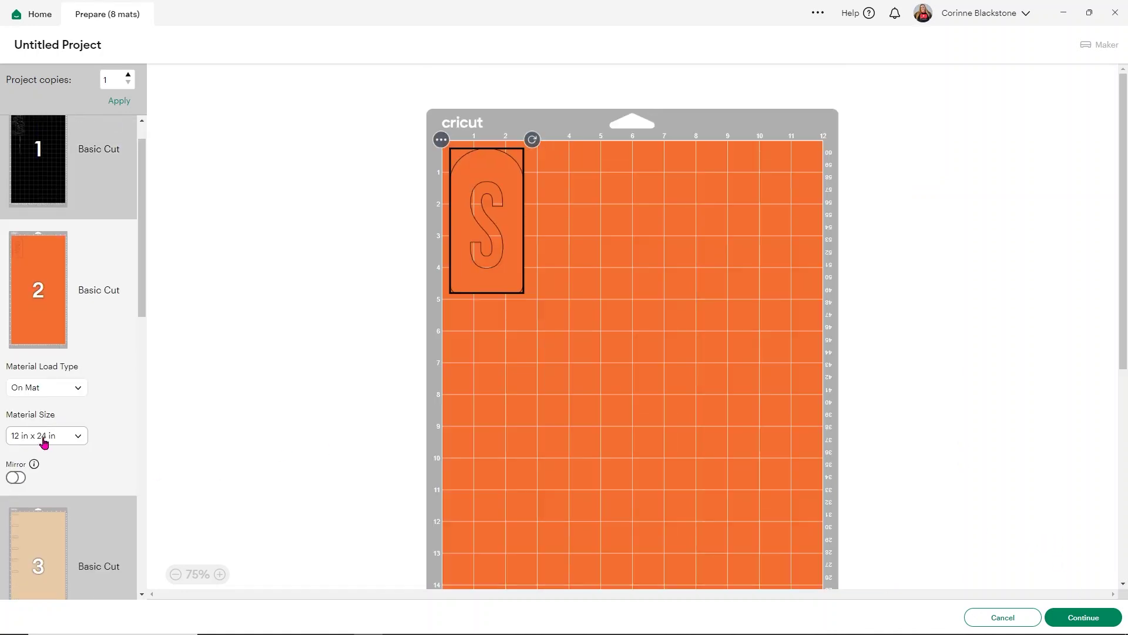
{"action": "left_click", "coordinate": [37, 550]}
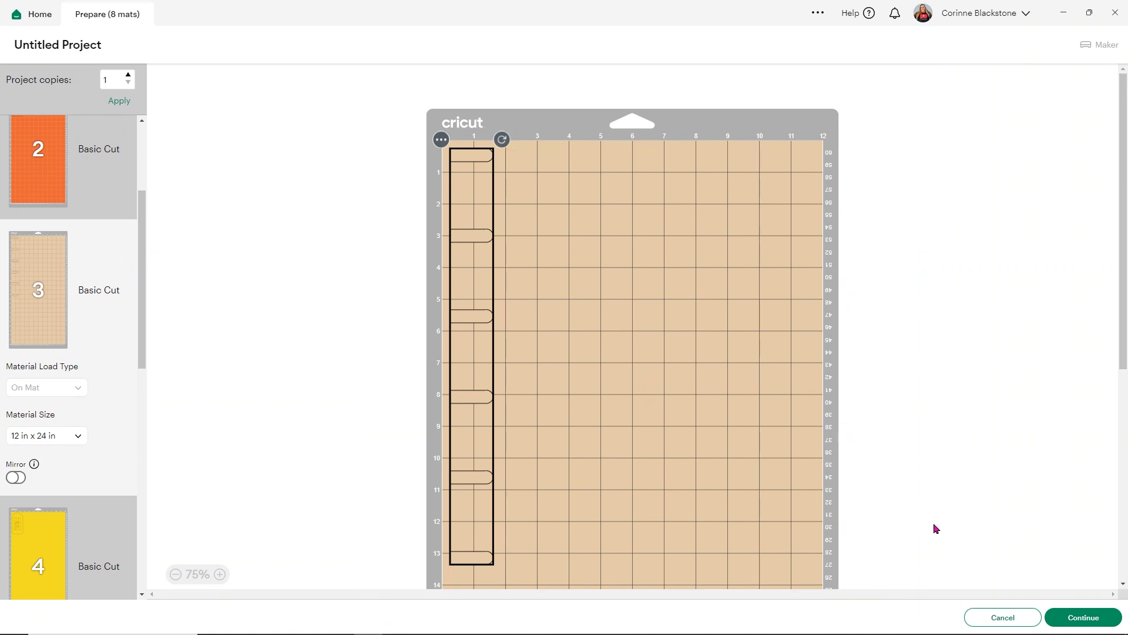
{"action": "left_click", "coordinate": [1001, 616]}
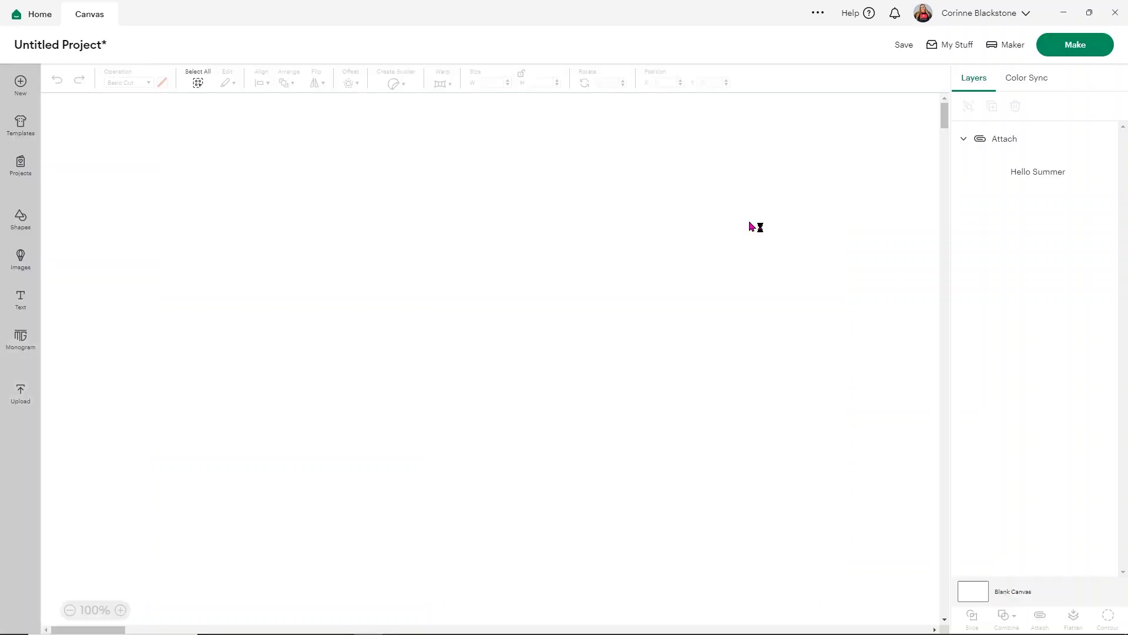
Move the hello lettering above the popsicles and colour it yellow.
{"action": "left_click_drag", "start_coordinate": [269, 154], "coordinate": [224, 138]}
{"action": "left_click", "coordinate": [161, 88]}
{"action": "left_click", "coordinate": [234, 132]}
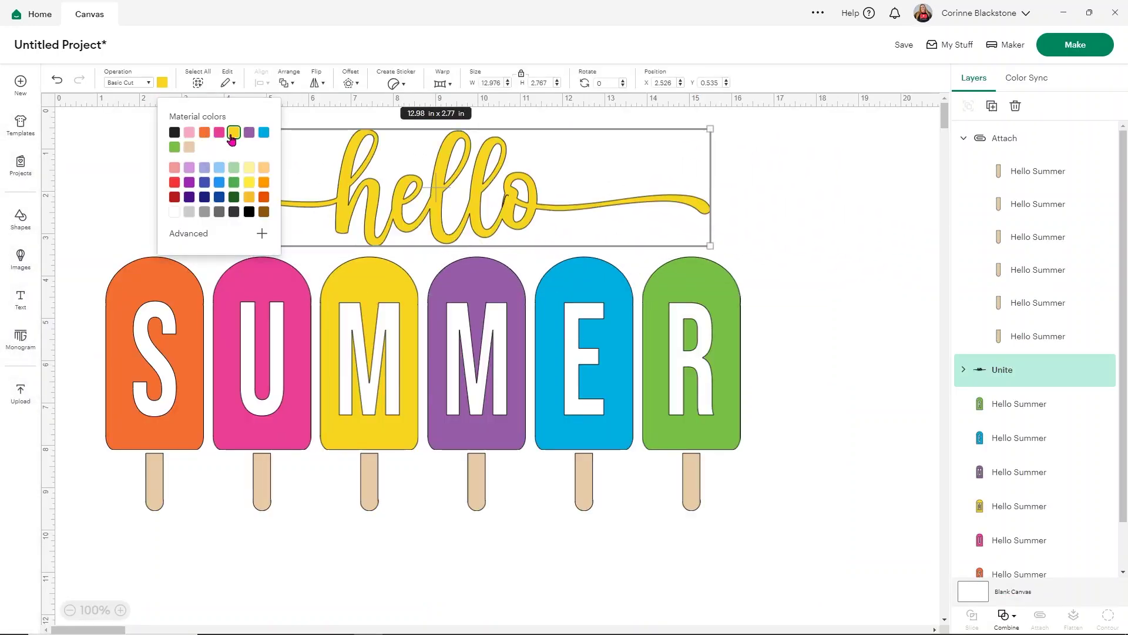
{"action": "left_click", "coordinate": [823, 167]}
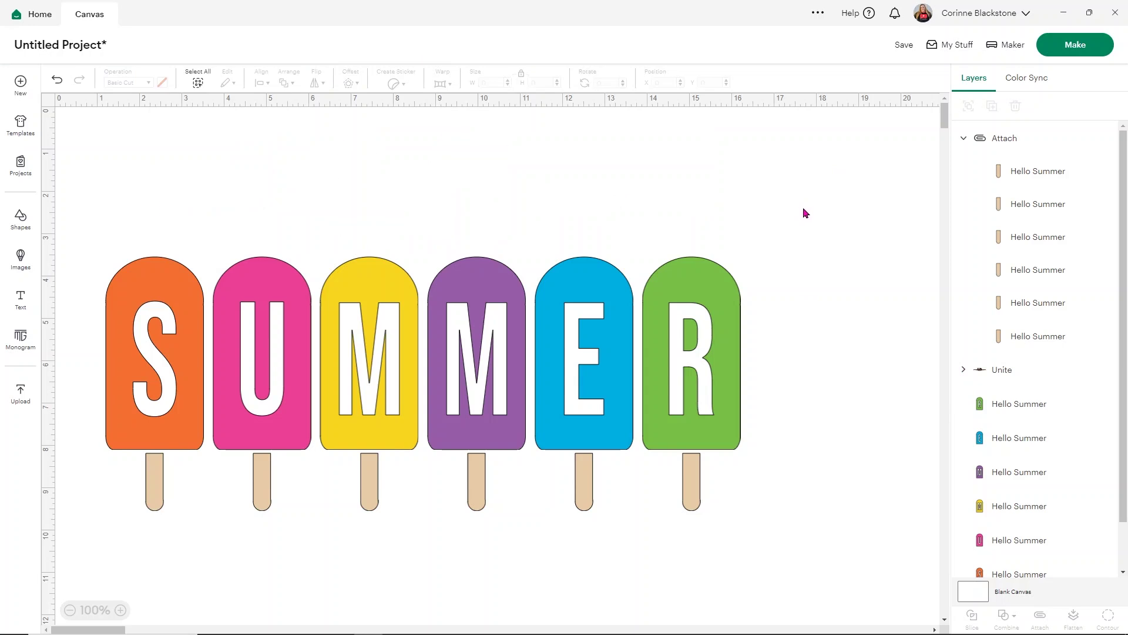
Select the united hello and apply Undo Unite to restore six separate layers.
{"action": "left_click_drag", "start_coordinate": [805, 213], "coordinate": [244, 154]}
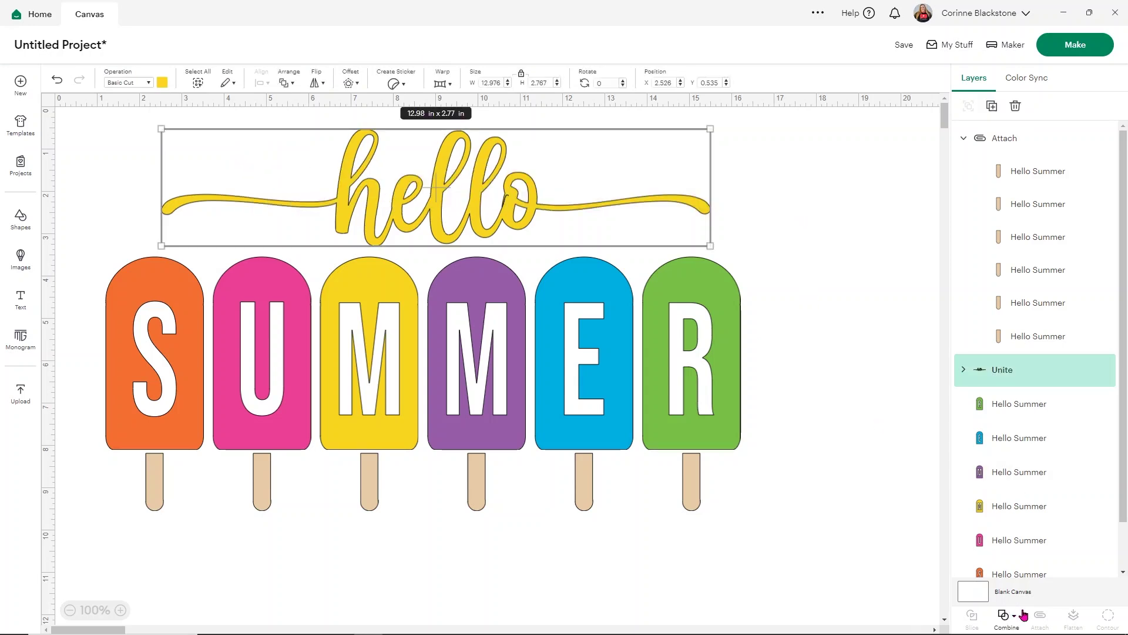
{"action": "left_click", "coordinate": [1006, 615]}
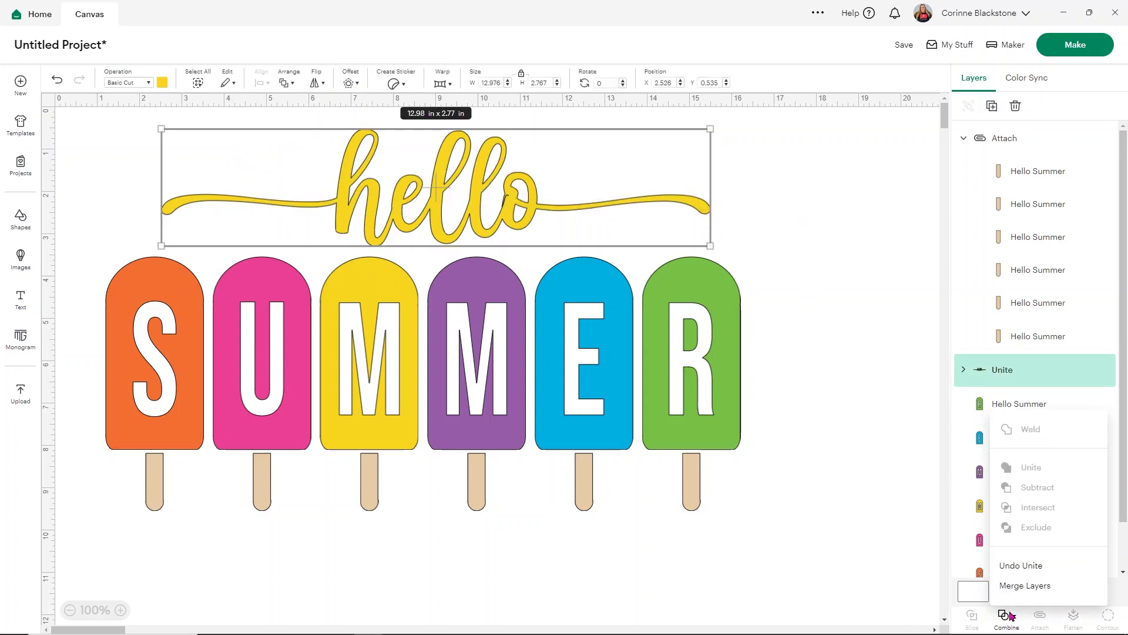
{"action": "left_click", "coordinate": [1021, 565]}
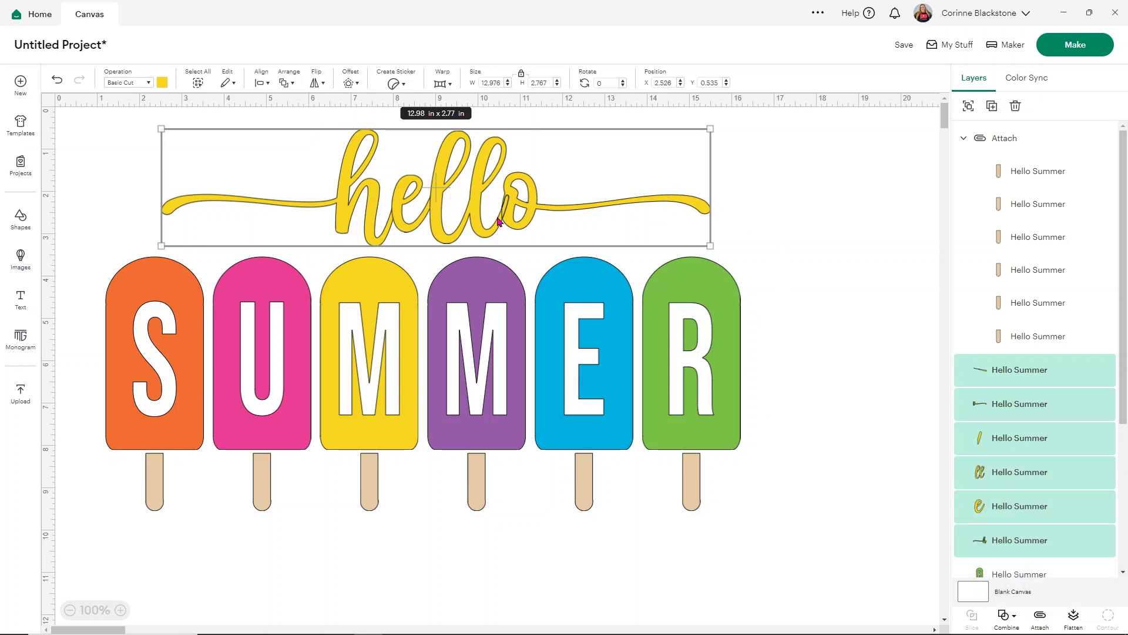
Attach and Unite the hello pieces into one yellow shape, then select the six SUMMER popsicles.
{"action": "left_click", "coordinate": [1040, 615]}
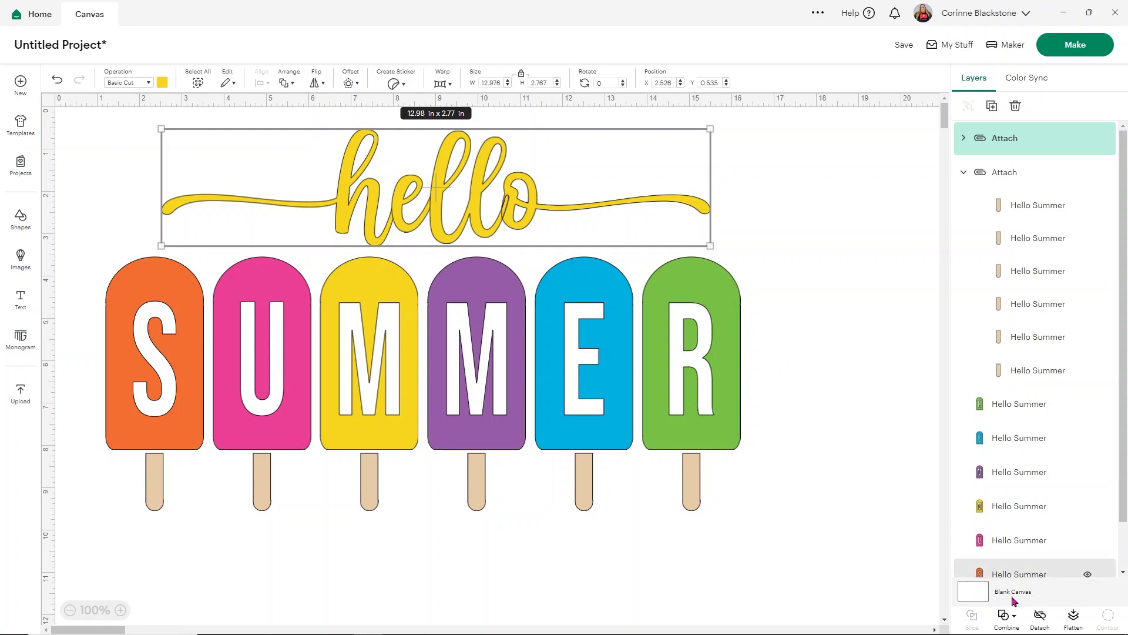
{"action": "left_click", "coordinate": [1006, 616]}
{"action": "left_click", "coordinate": [1015, 526]}
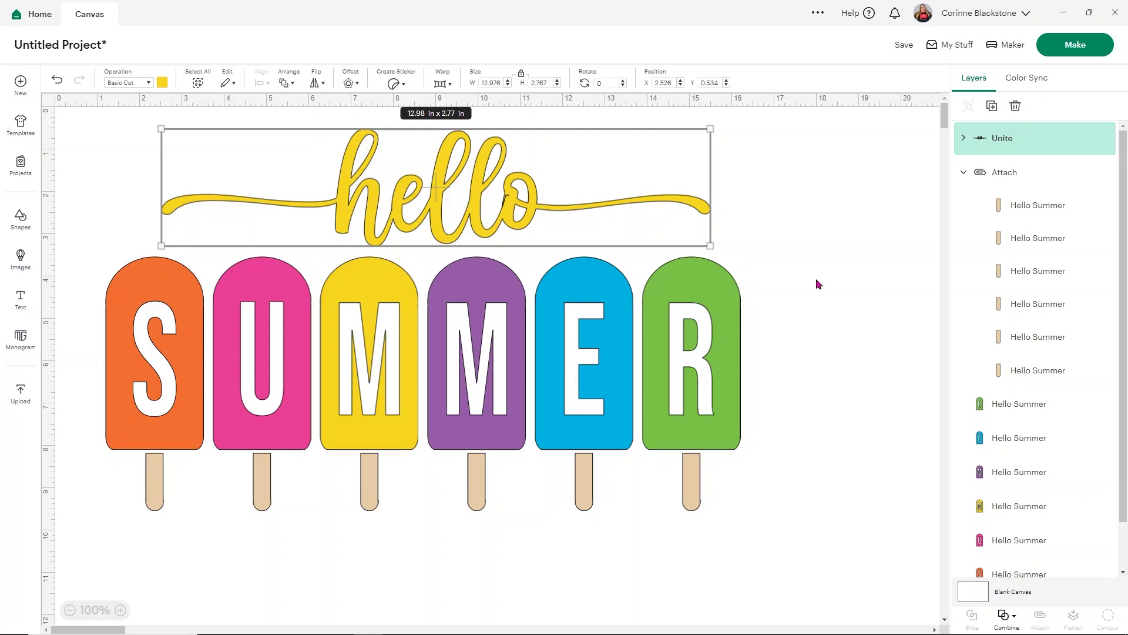
{"action": "left_click_drag", "start_coordinate": [796, 370], "coordinate": [79, 386]}
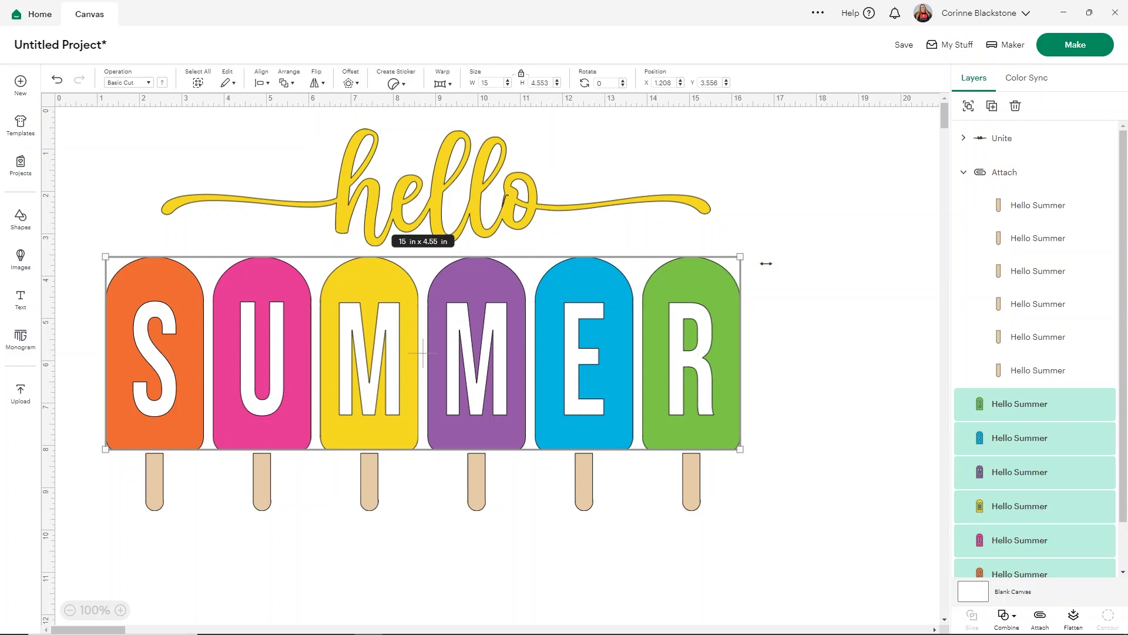
Group the six popsicles and tuck the popsicle sticks under the SUMMER popsicles.
{"action": "left_click", "coordinate": [967, 106]}
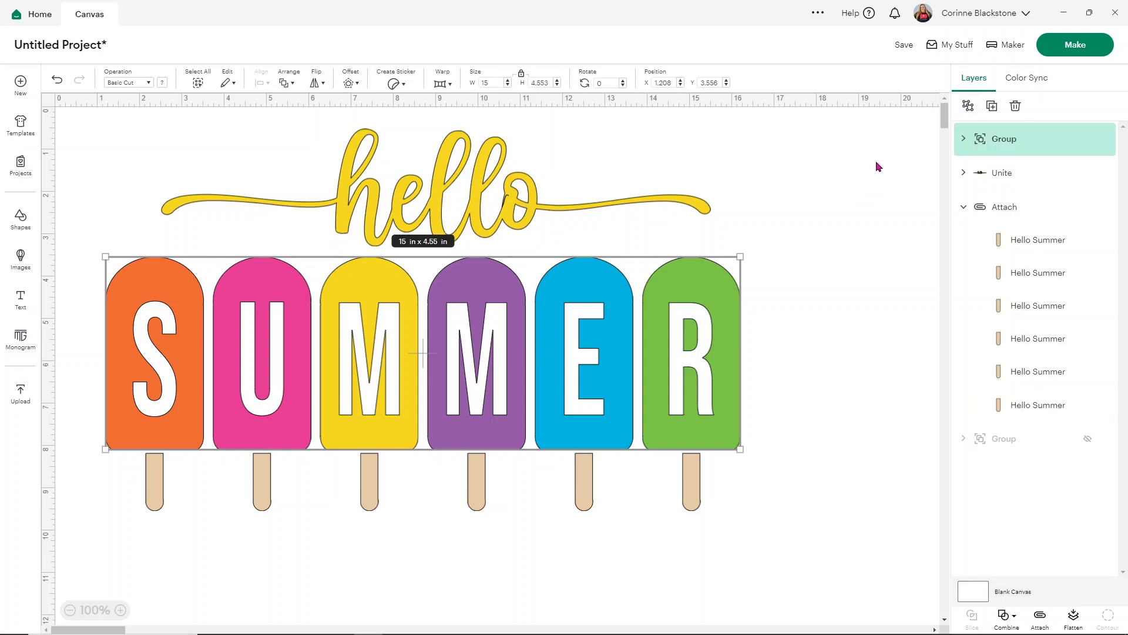
{"action": "left_click", "coordinate": [770, 312]}
{"action": "left_click_drag", "start_coordinate": [741, 333], "coordinate": [872, 602]}
{"action": "left_click_drag", "start_coordinate": [691, 468], "coordinate": [768, 393]}
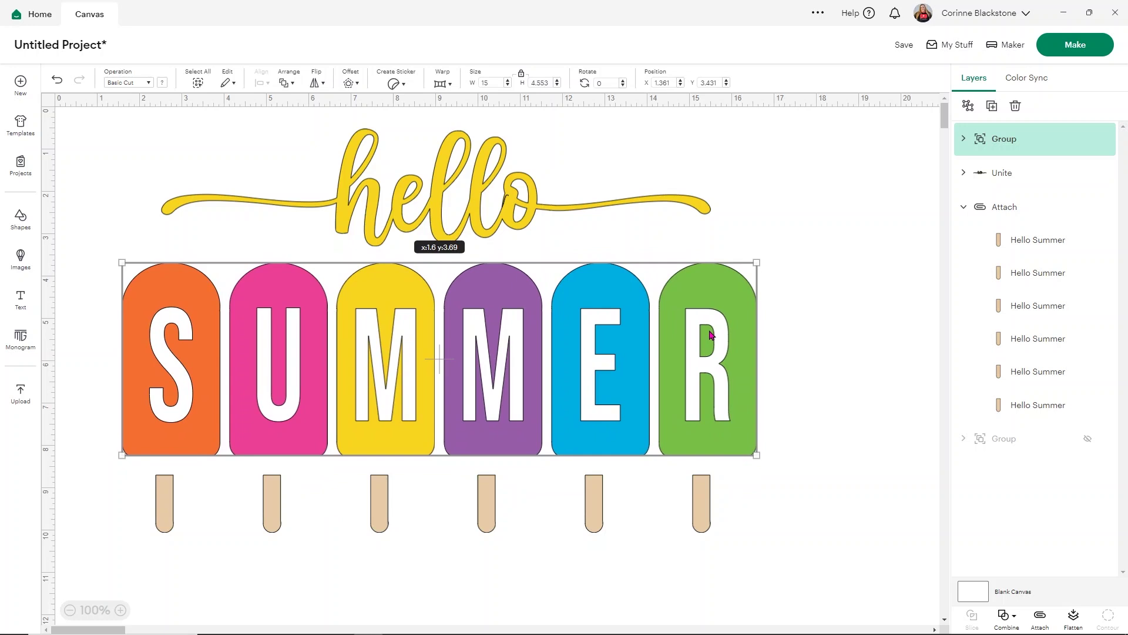
{"action": "left_click_drag", "start_coordinate": [710, 335], "coordinate": [704, 331]}
{"action": "left_click_drag", "start_coordinate": [701, 515], "coordinate": [705, 501]}
Group the hello, popsicles and sticks, shrink to 10.28 × 6.28 in, and reposition it.
{"action": "left_click_drag", "start_coordinate": [786, 509], "coordinate": [258, 147]}
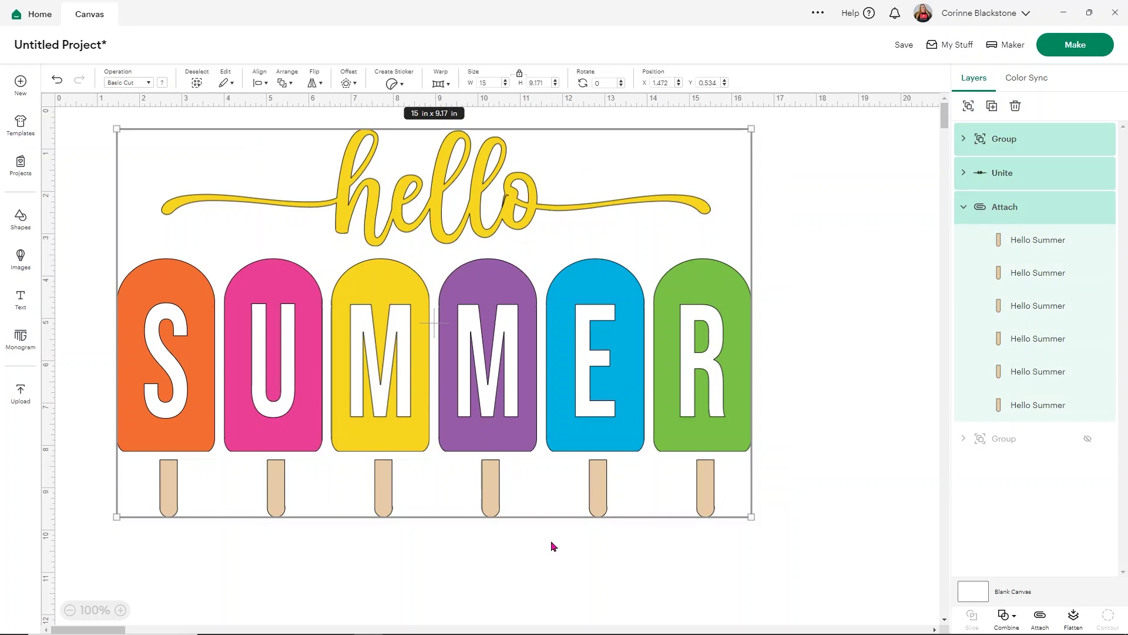
{"action": "left_click", "coordinate": [968, 106]}
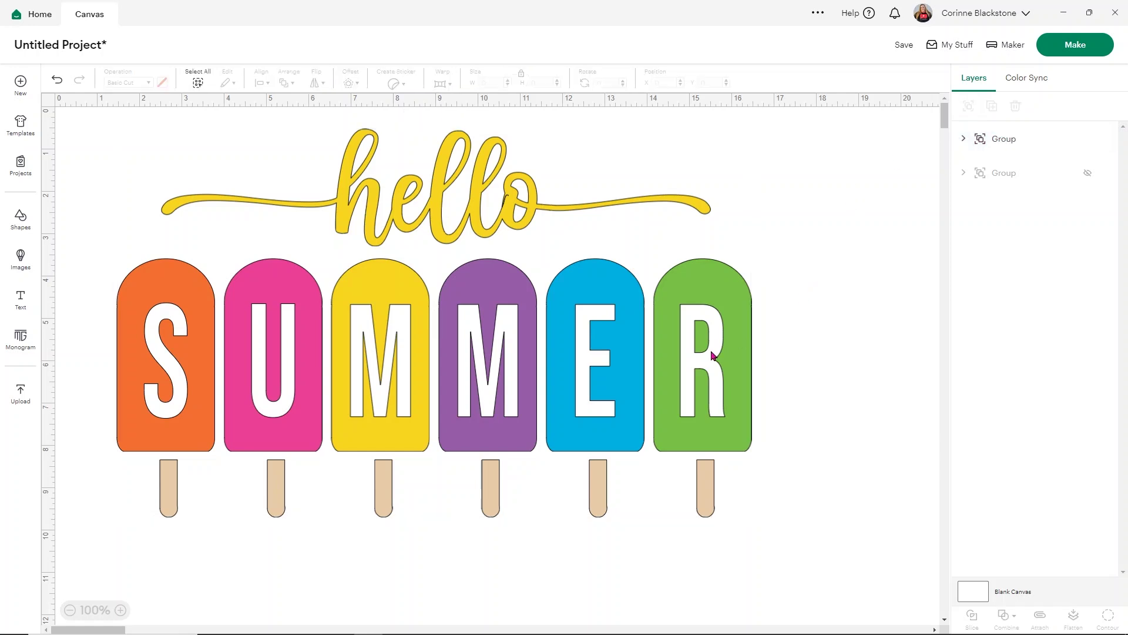
{"action": "left_click_drag", "start_coordinate": [748, 517], "coordinate": [551, 394]}
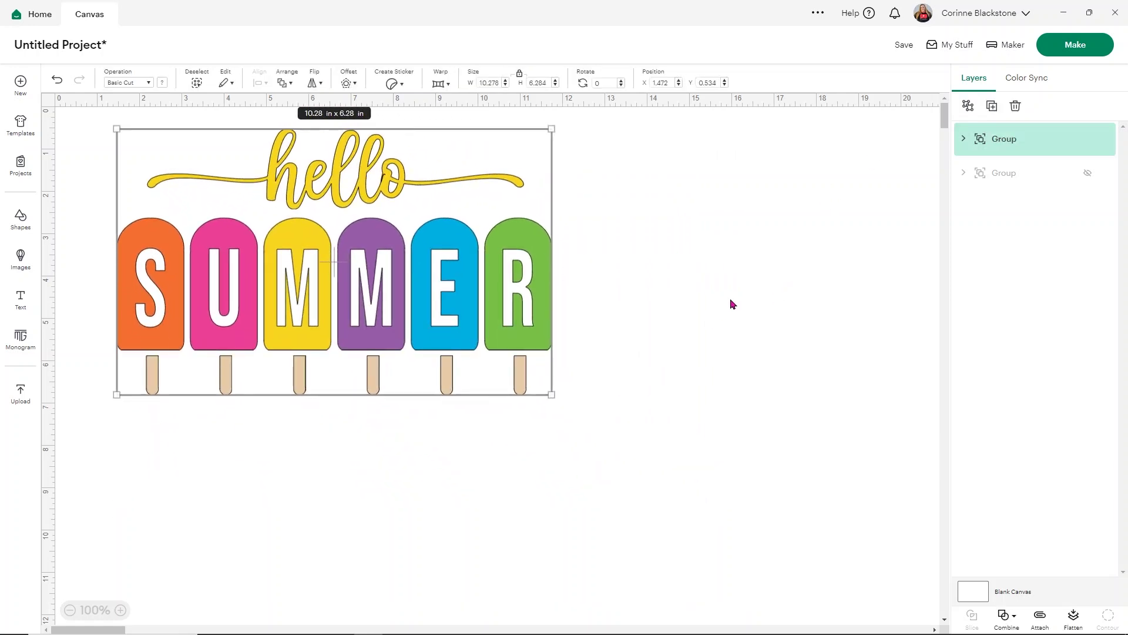
{"action": "left_click_drag", "start_coordinate": [352, 284], "coordinate": [519, 330]}
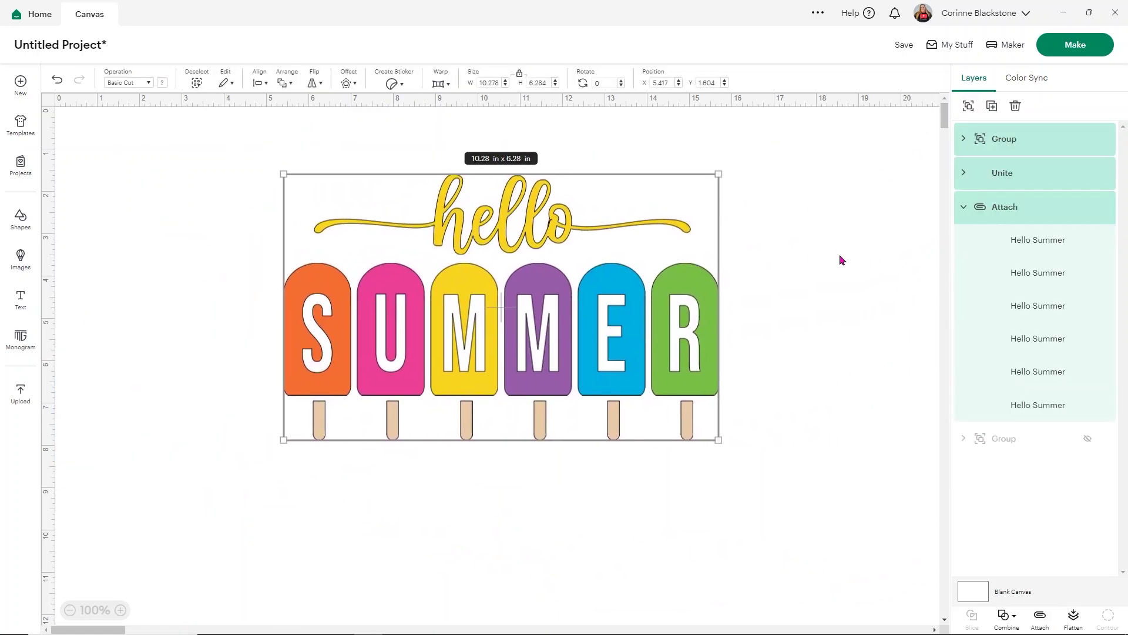
{"action": "left_click", "coordinate": [883, 234]}
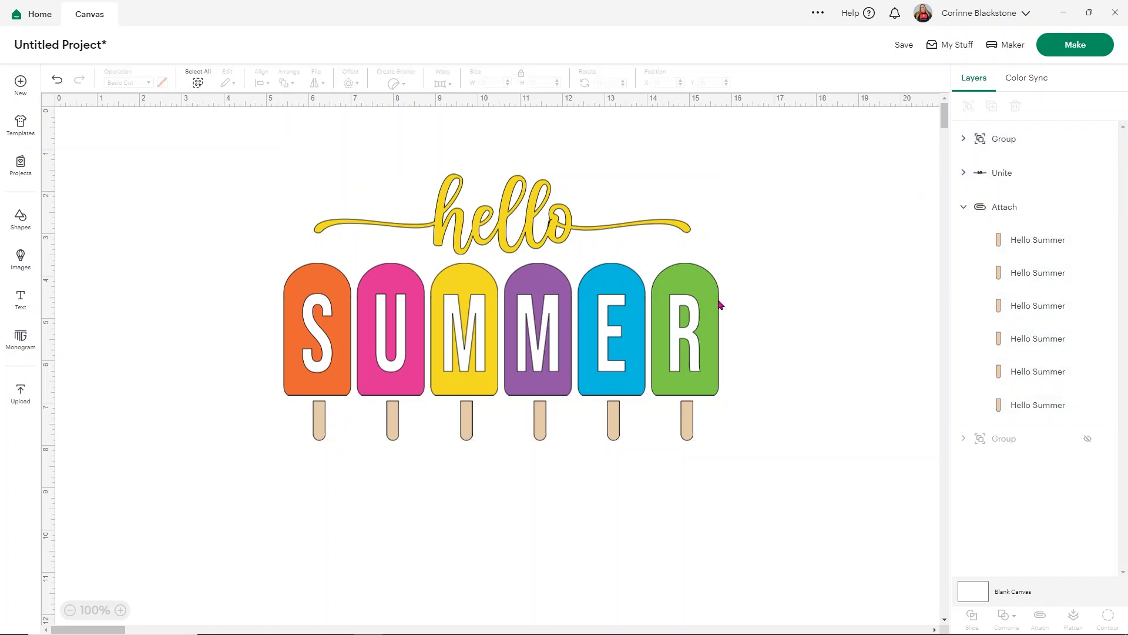
{"action": "mouse_move", "coordinate": [677, 306]}
{"action": "left_mouse_down"}
{"action": "mouse_move", "coordinate": [841, 305]}
{"action": "mouse_move", "coordinate": [1068, 326]}
{"action": "mouse_move", "coordinate": [783, 290]}
{"action": "mouse_move", "coordinate": [675, 305]}
{"action": "left_mouse_up"}
Regroup all parts into one design, move it, and unhide the cat quote design.
{"action": "left_click_drag", "start_coordinate": [794, 479], "coordinate": [218, 118]}
{"action": "left_click", "coordinate": [968, 106]}
{"action": "left_click_drag", "start_coordinate": [676, 308], "coordinate": [343, 312]}
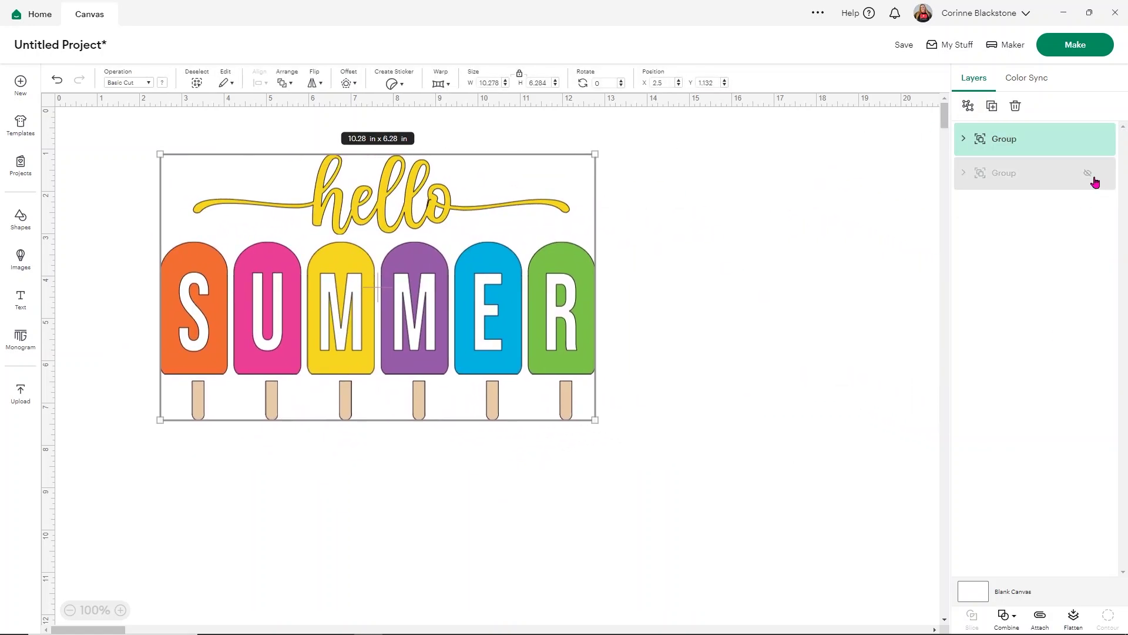
{"action": "left_click", "coordinate": [1081, 193]}
{"action": "left_click", "coordinate": [1088, 173]}
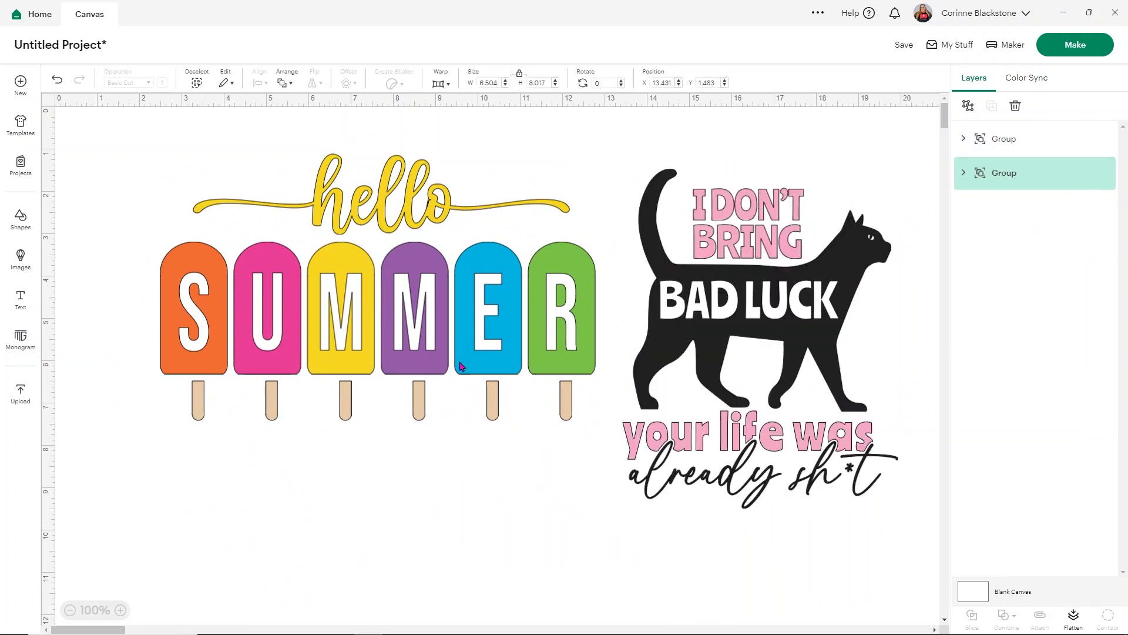
Shift hello SUMMER left, set the cat quote up beside it, and preview both on mats.
{"action": "left_click_drag", "start_coordinate": [413, 337], "coordinate": [345, 339]}
{"action": "left_click_drag", "start_coordinate": [819, 317], "coordinate": [767, 294]}
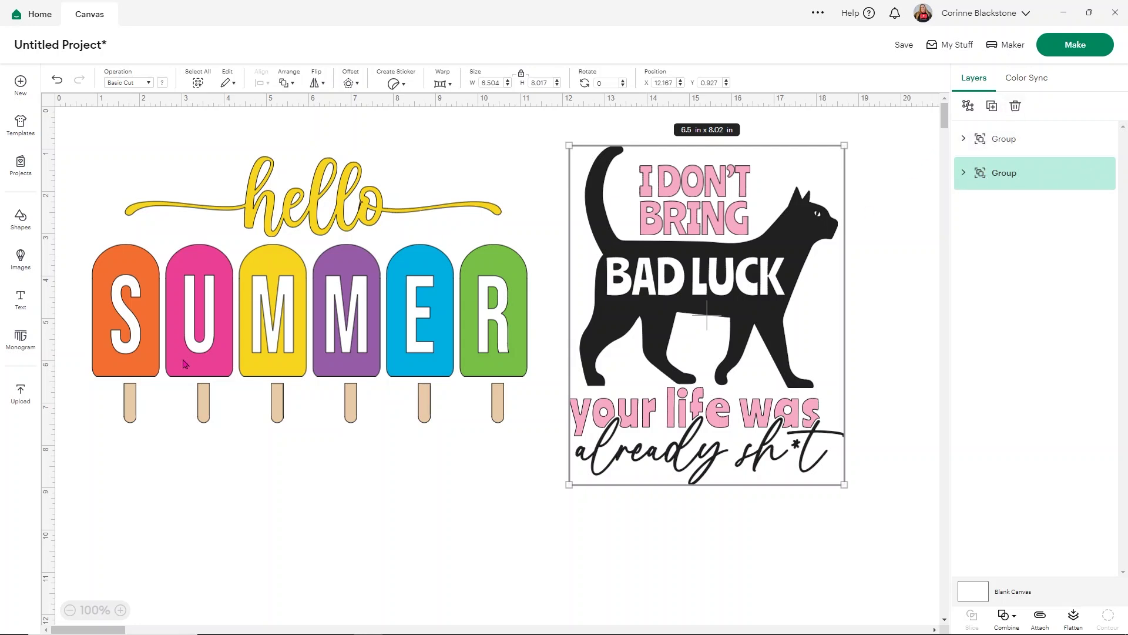
{"action": "left_click", "coordinate": [1073, 44]}
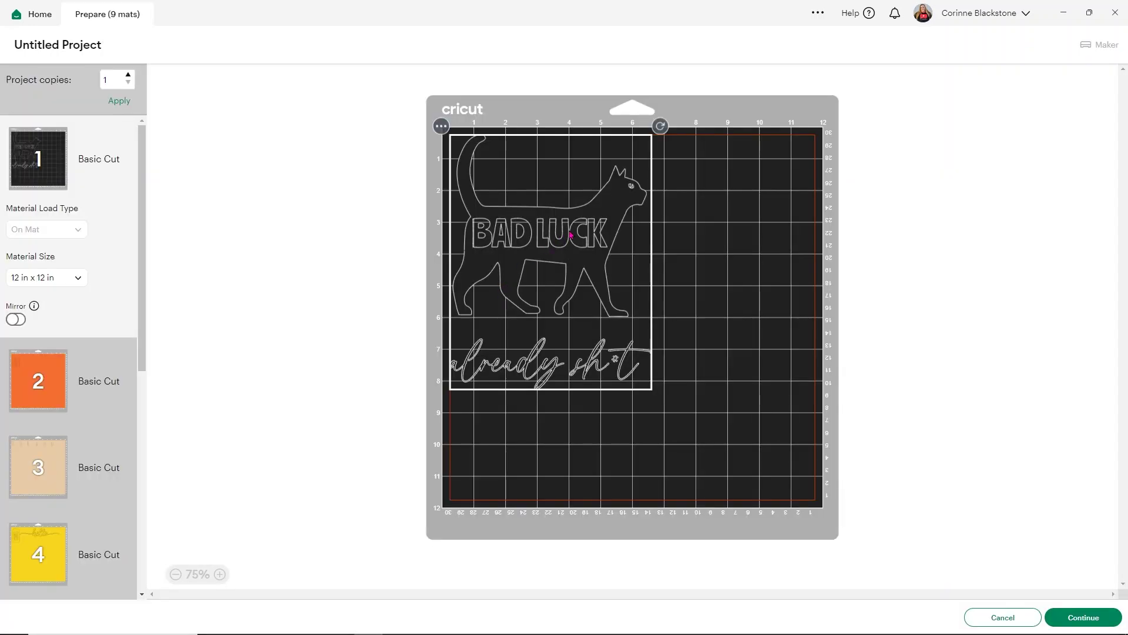
{"action": "left_click", "coordinate": [54, 385]}
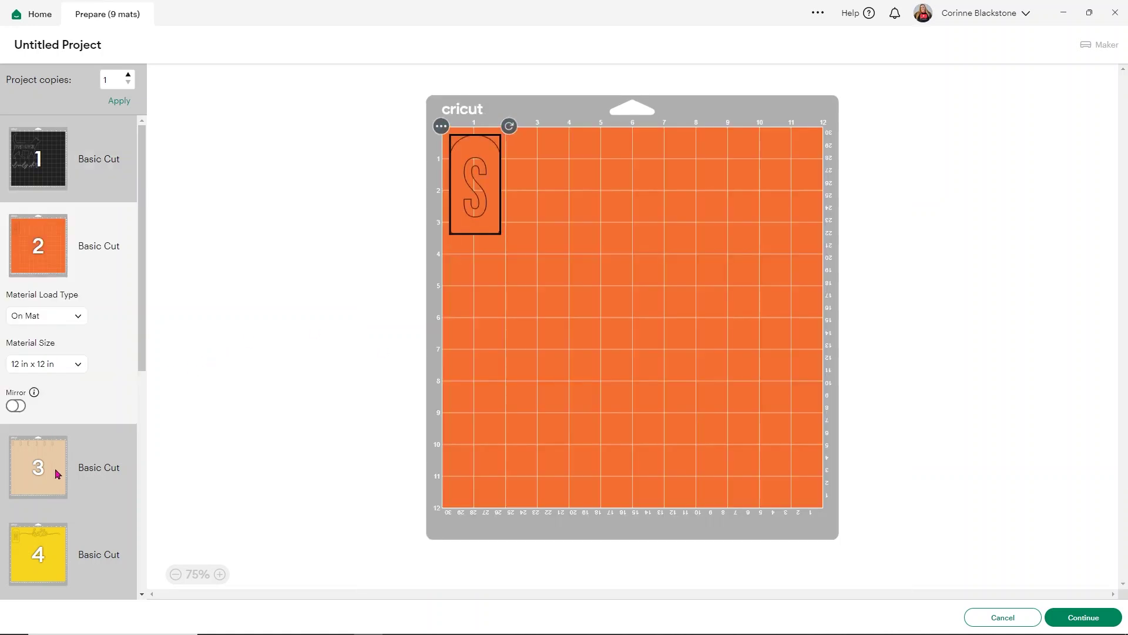
{"action": "left_click", "coordinate": [57, 474]}
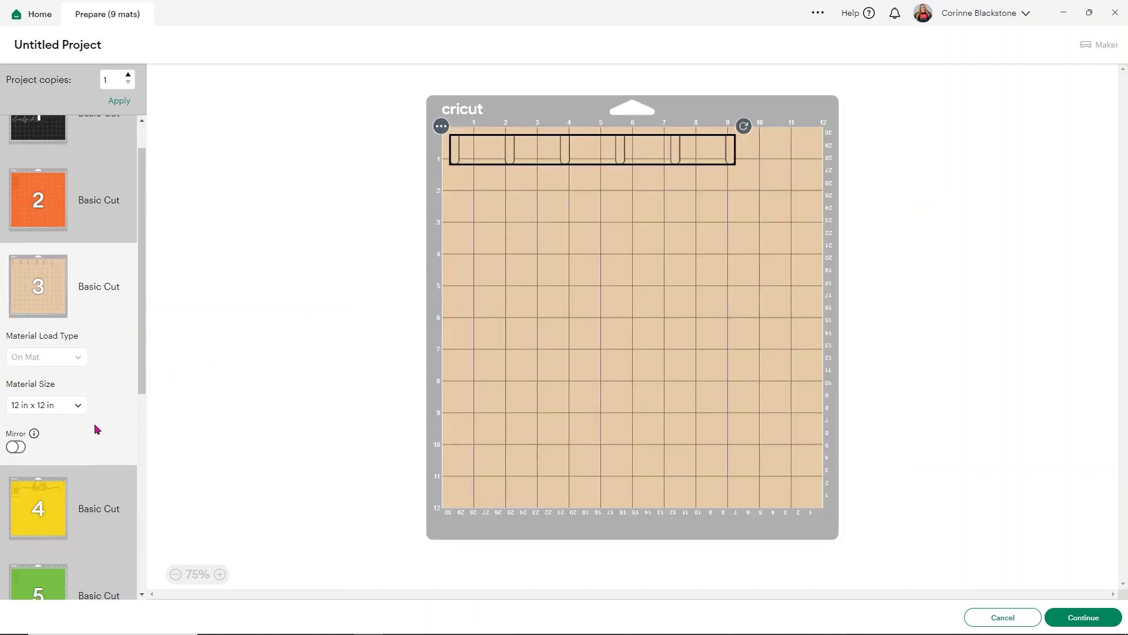
{"action": "scroll", "coordinate": [97, 429], "scroll_direction": "down", "scroll_amount": 2}
{"action": "left_click", "coordinate": [56, 398]}
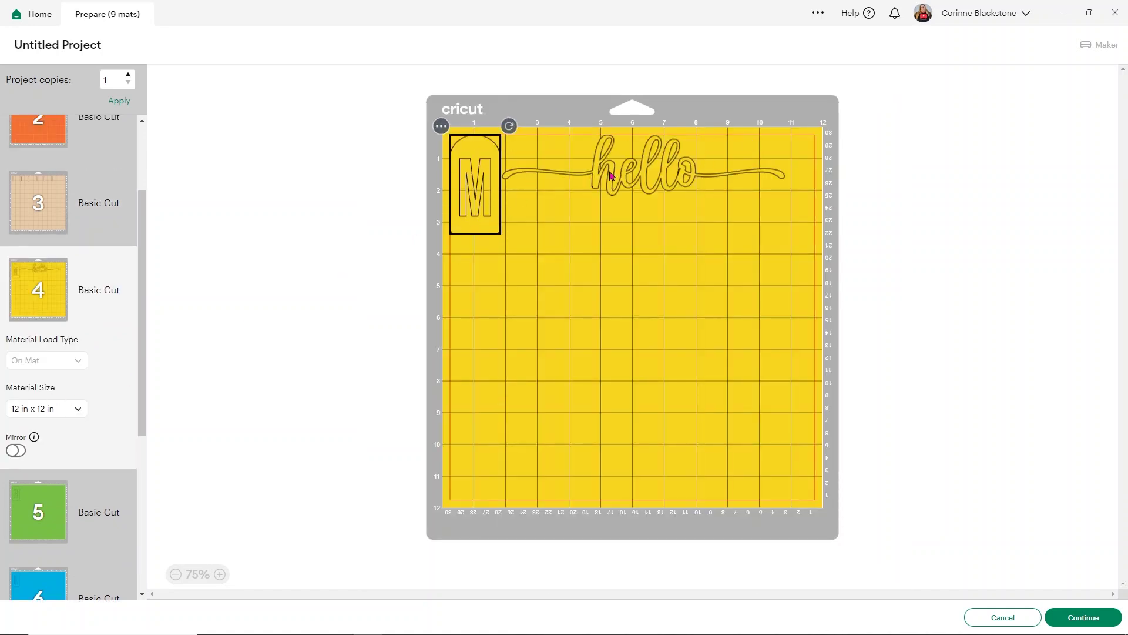
{"action": "scroll", "coordinate": [164, 360], "scroll_direction": "down", "scroll_amount": 2}
{"action": "left_click", "coordinate": [93, 393]}
{"action": "left_click", "coordinate": [49, 505]}
{"action": "scroll", "coordinate": [48, 501], "scroll_direction": "down", "scroll_amount": 2}
{"action": "left_click", "coordinate": [47, 501]}
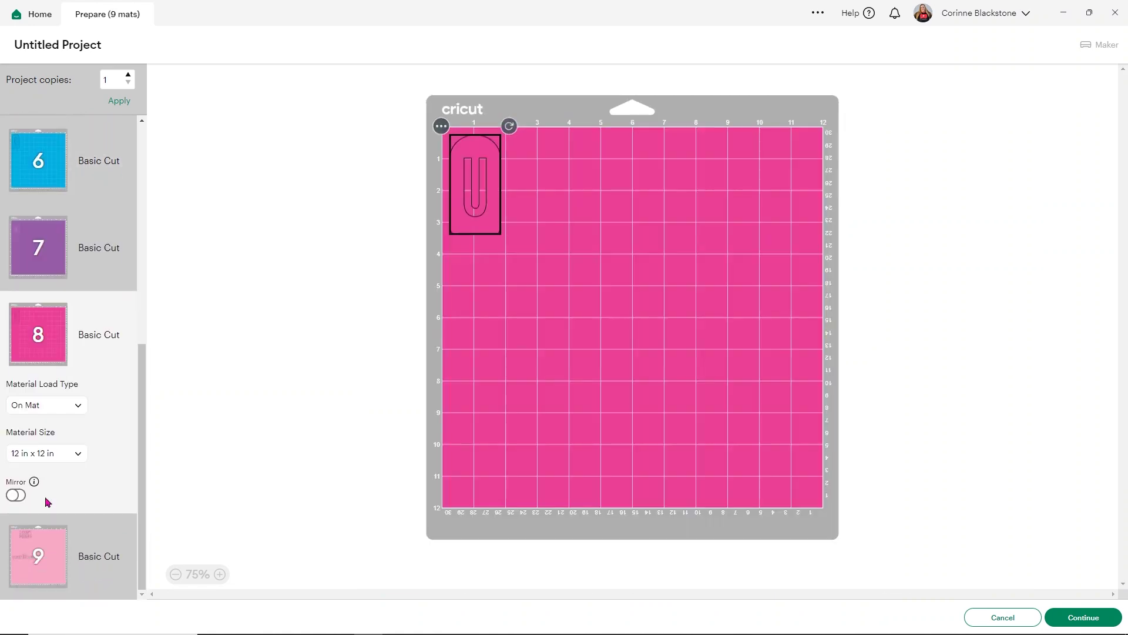
{"action": "left_click", "coordinate": [36, 553]}
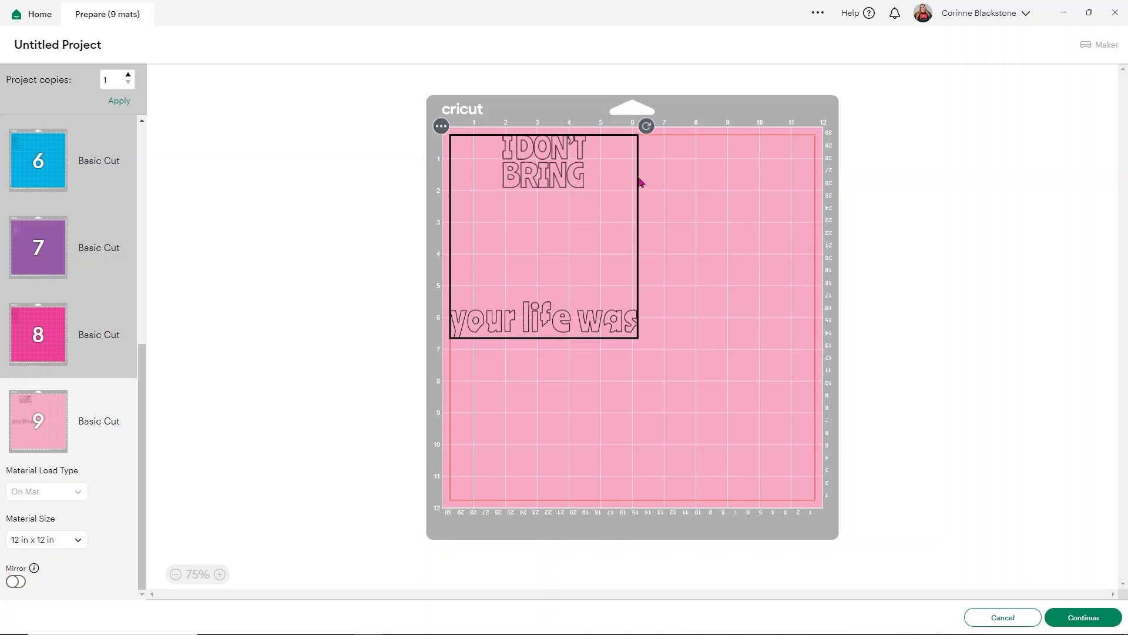
{"action": "left_click", "coordinate": [981, 617]}
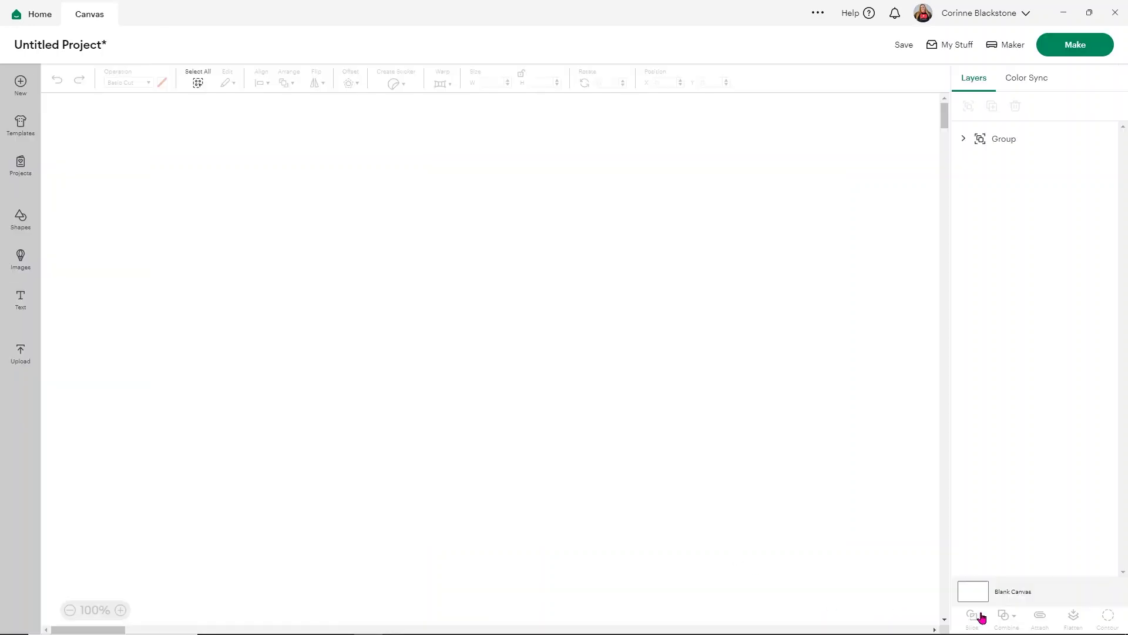